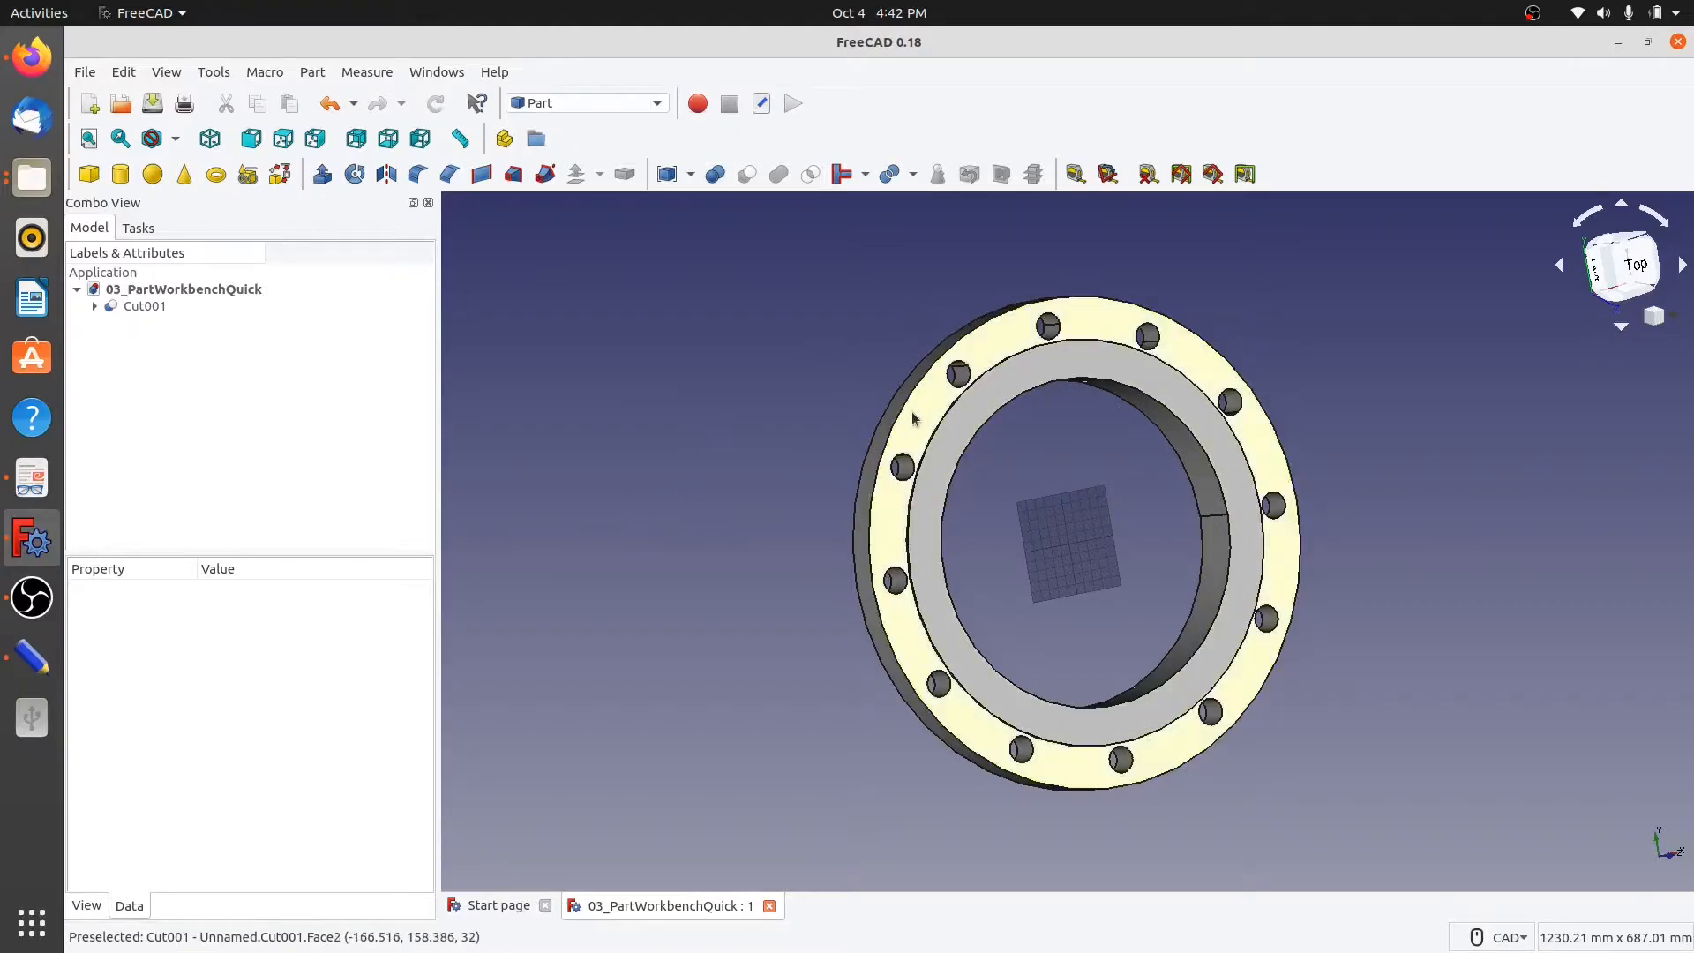
Switch to the TechDraw workbench and rename the Cut001 object as DN300RFSOFlange.
left_click(914, 422)
left_click(656, 572)
left_click(141, 305)
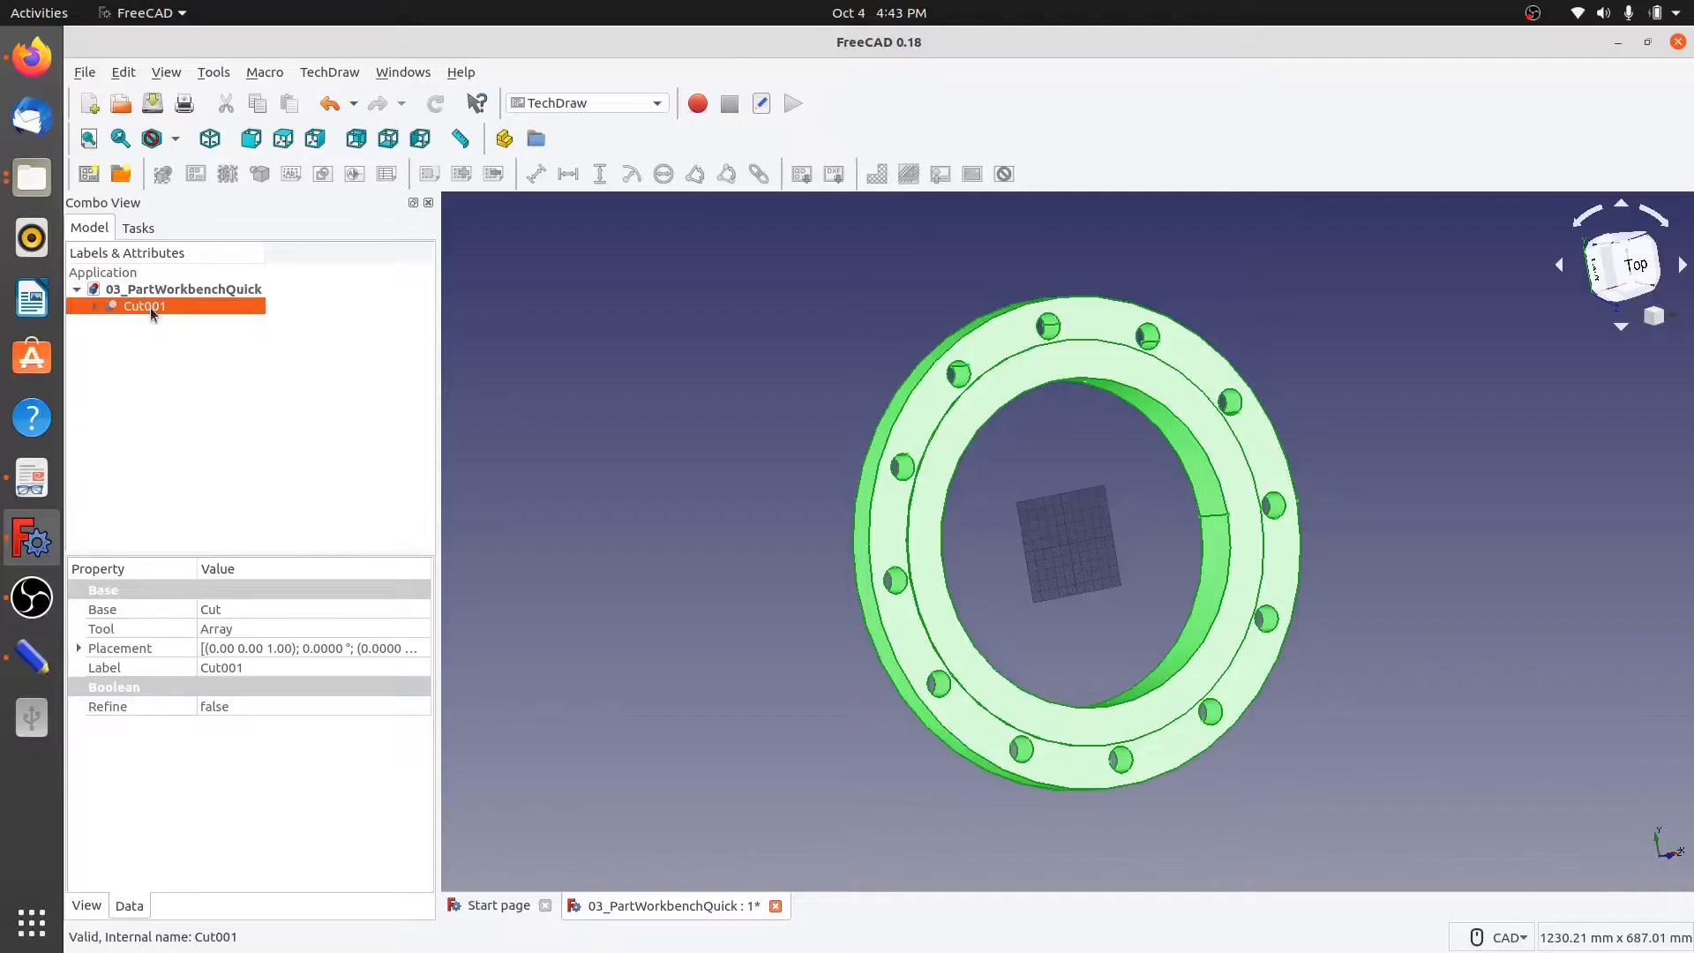
right_click(150, 307)
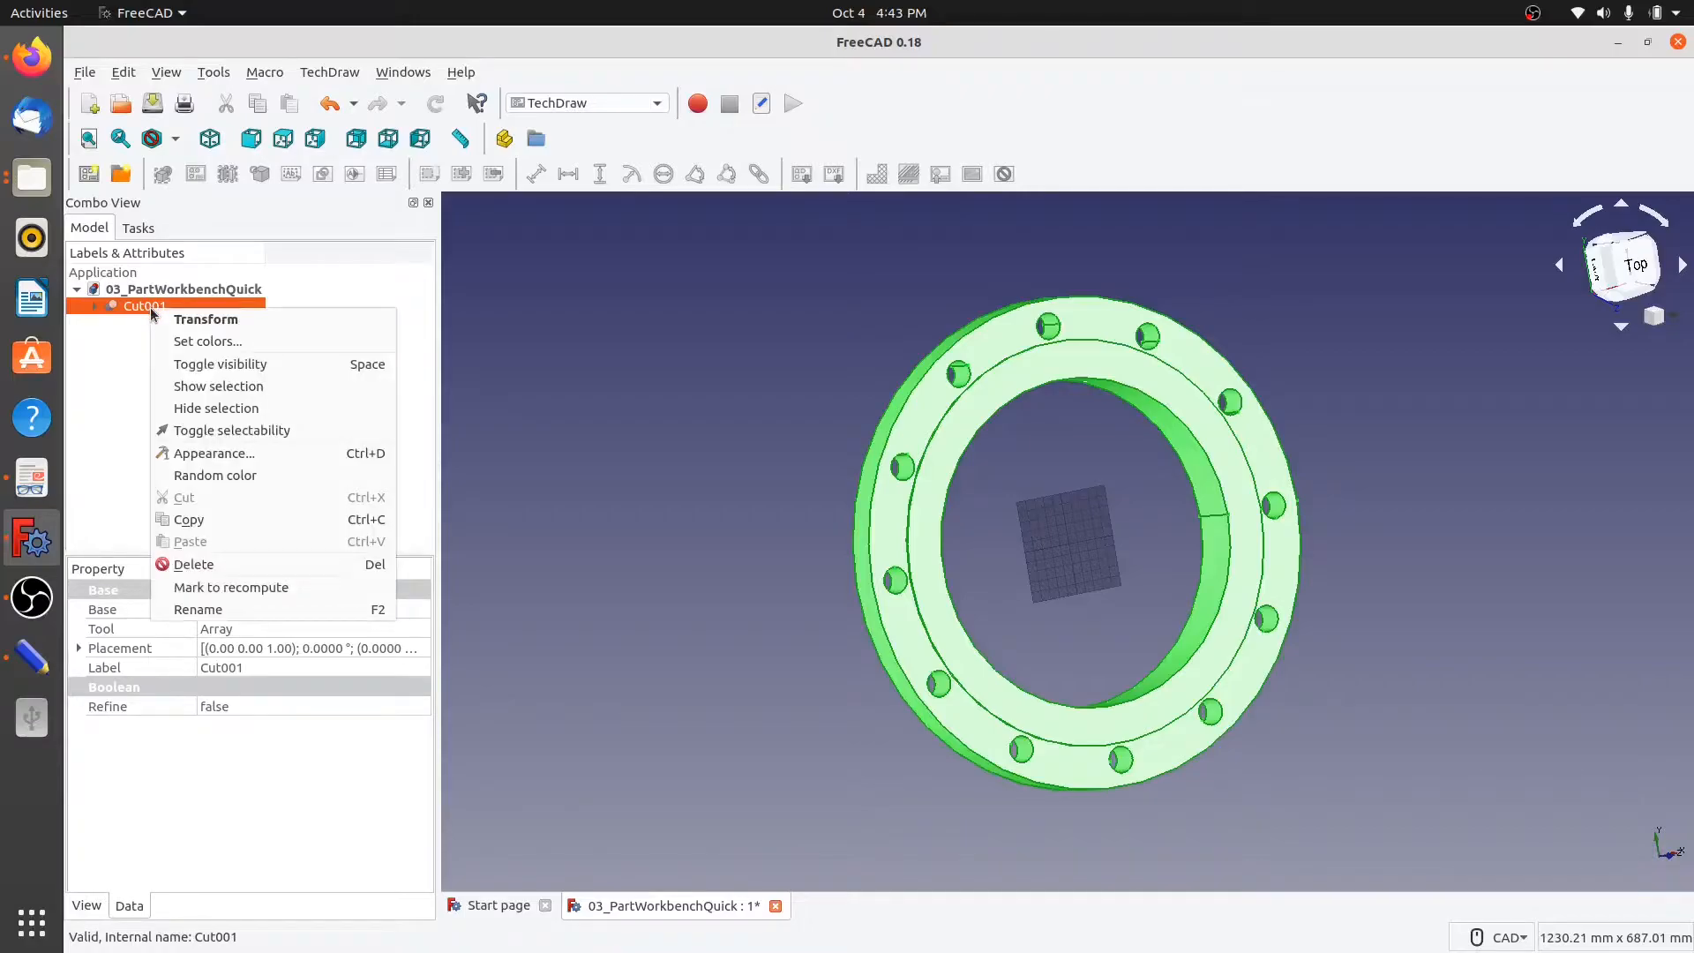
left_click(198, 610)
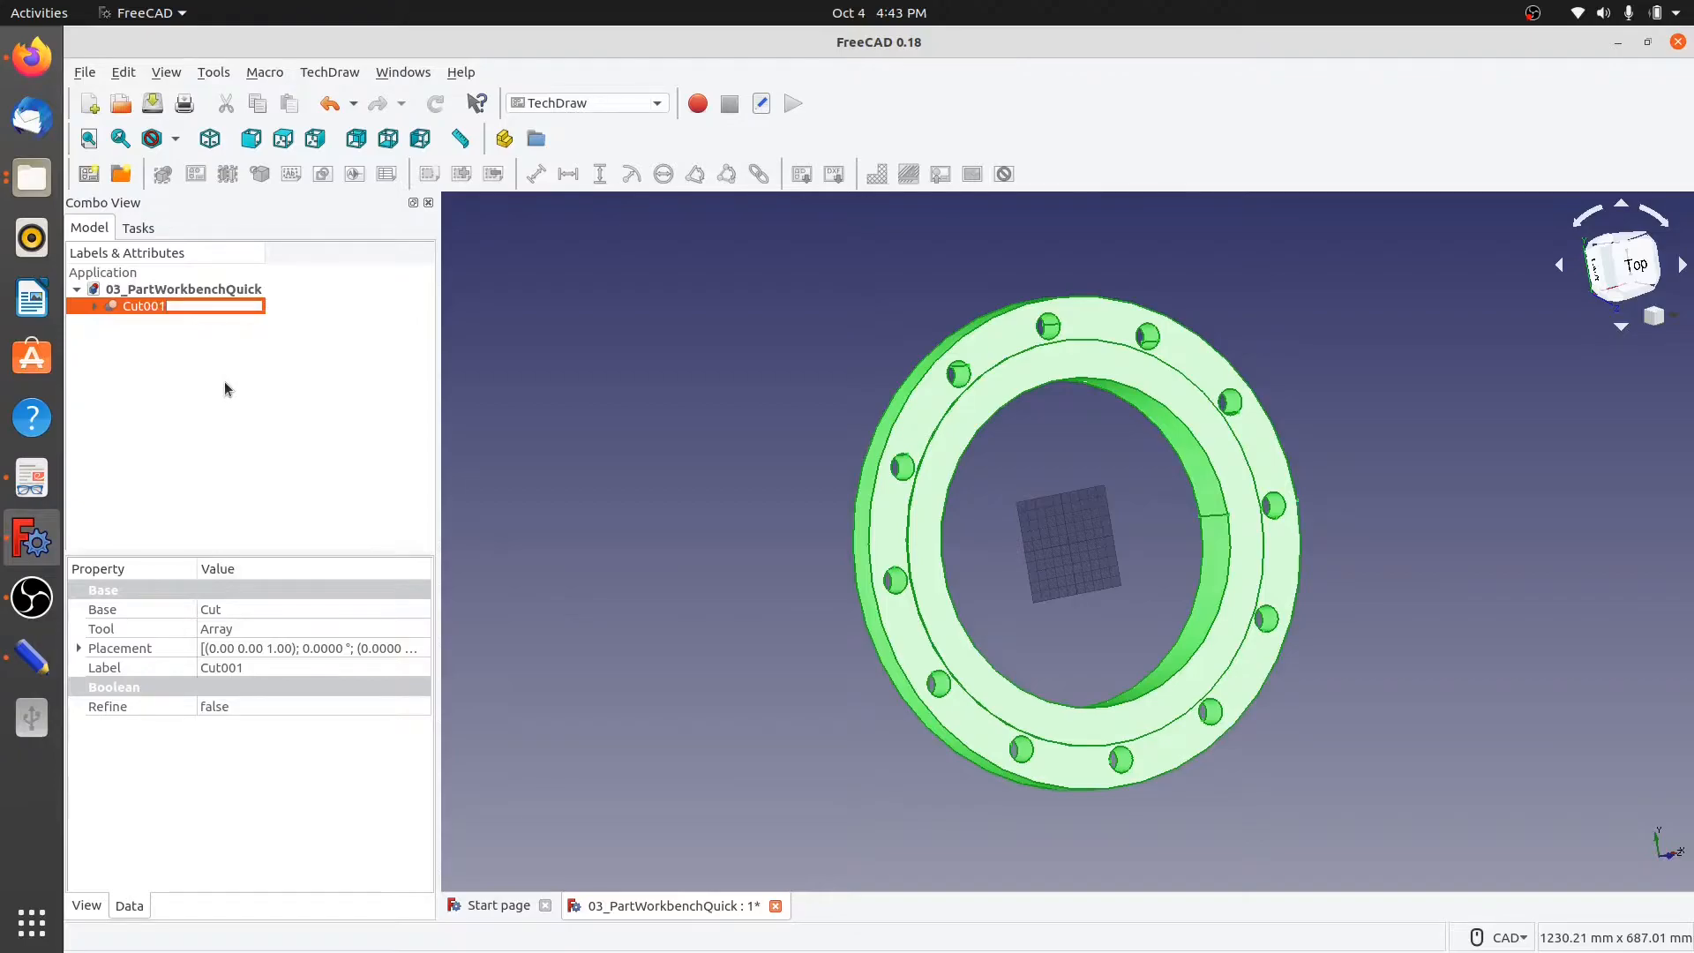
type("DN300RFSOFlange")
key("Return")
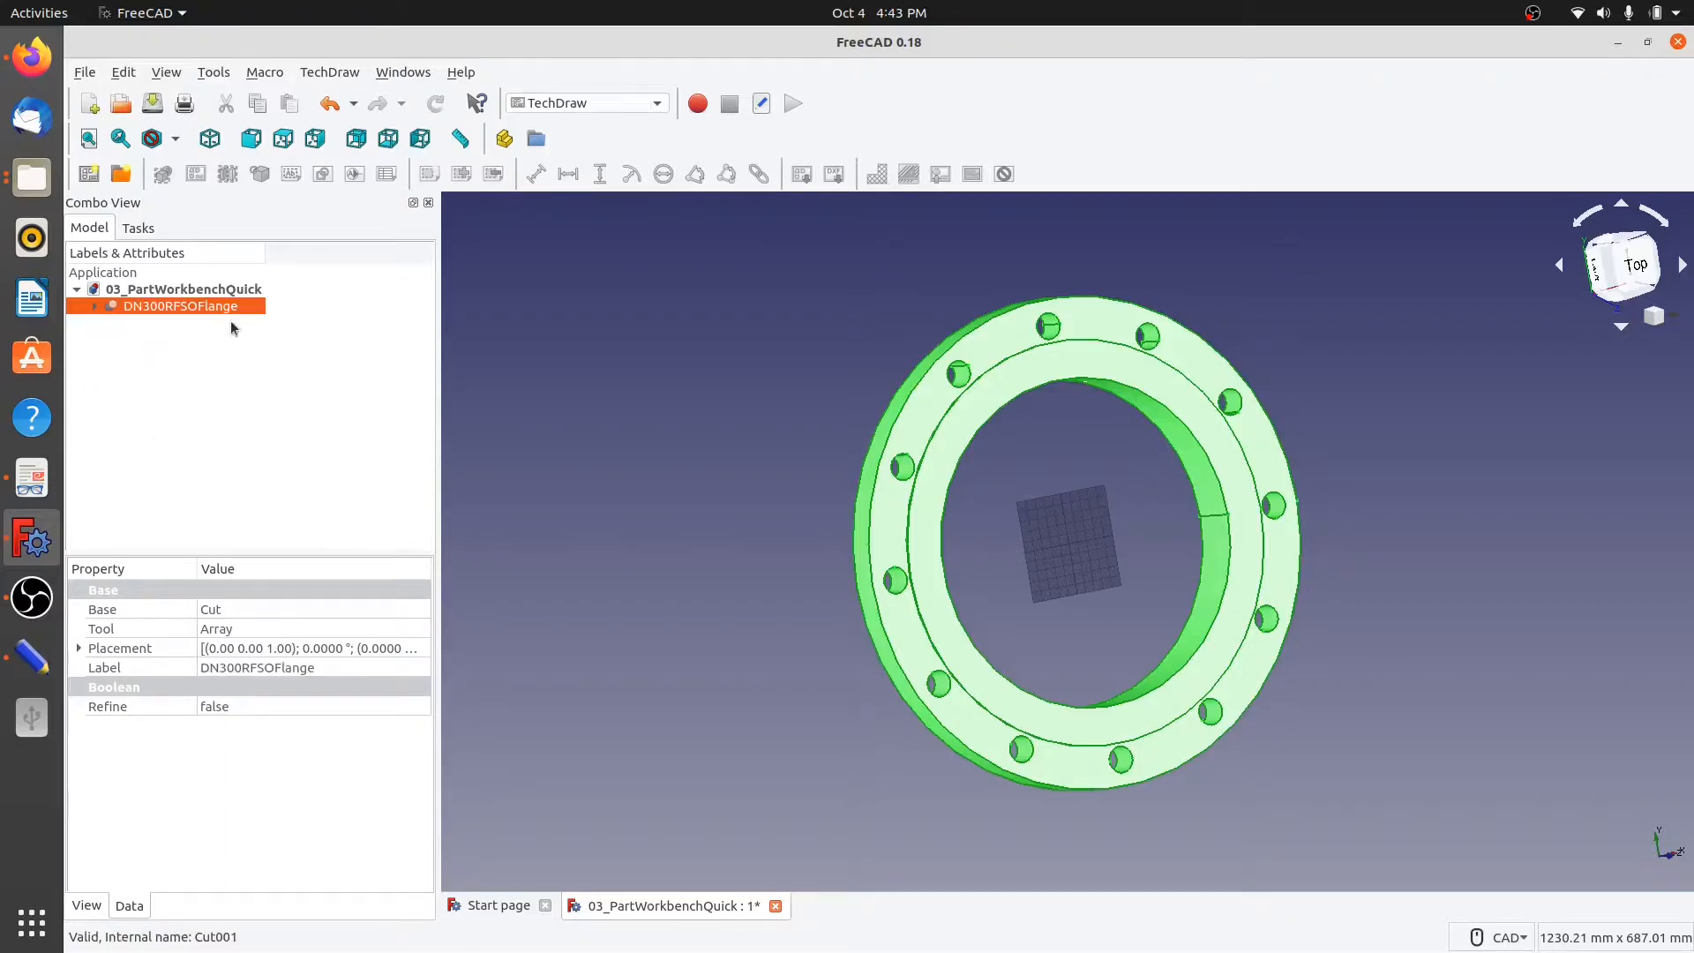
left_click(177, 336)
left_click(173, 308)
left_click(336, 668)
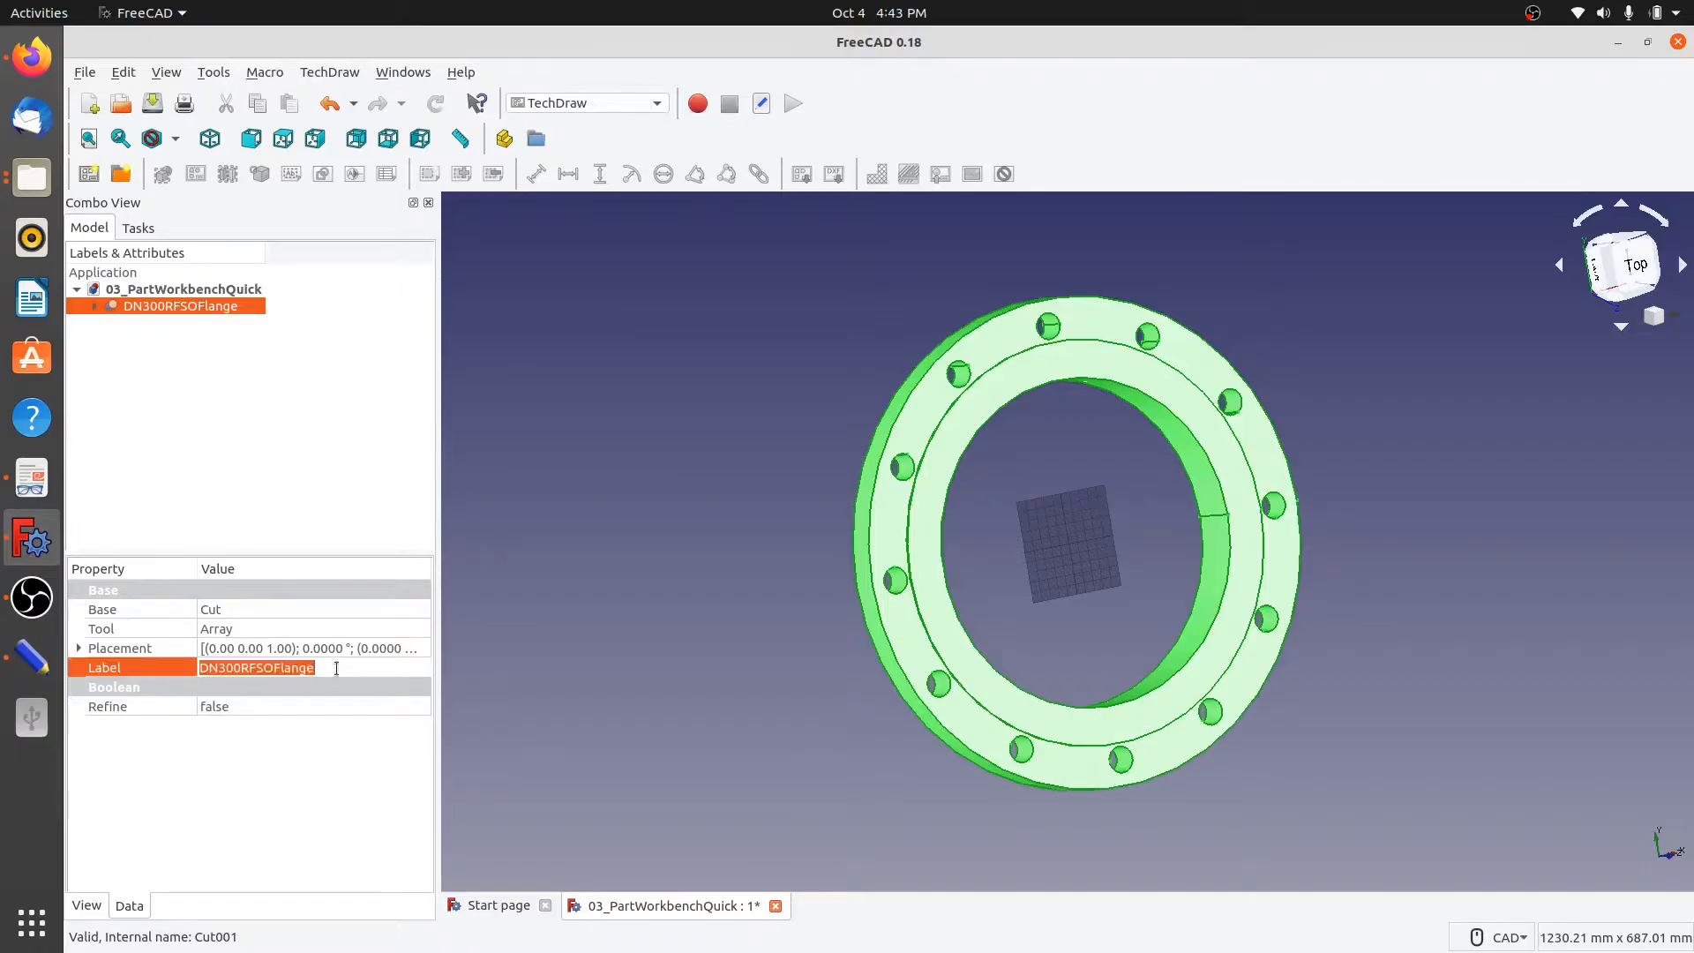
left_click(283, 447)
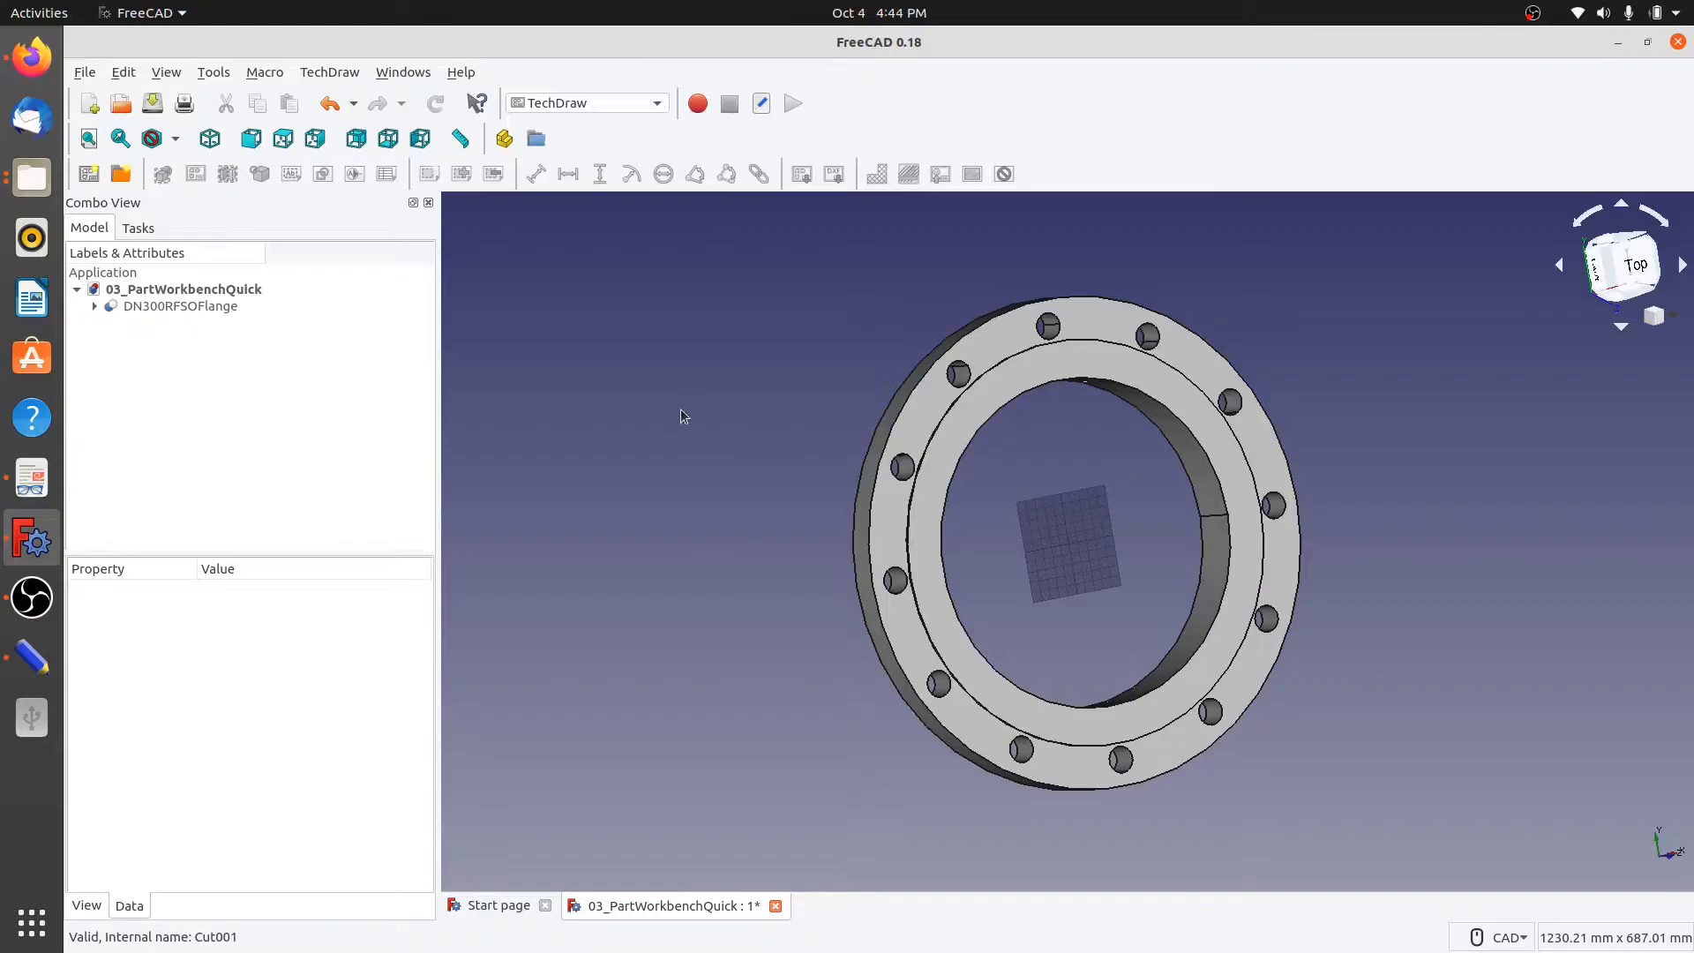
left_click(583, 104)
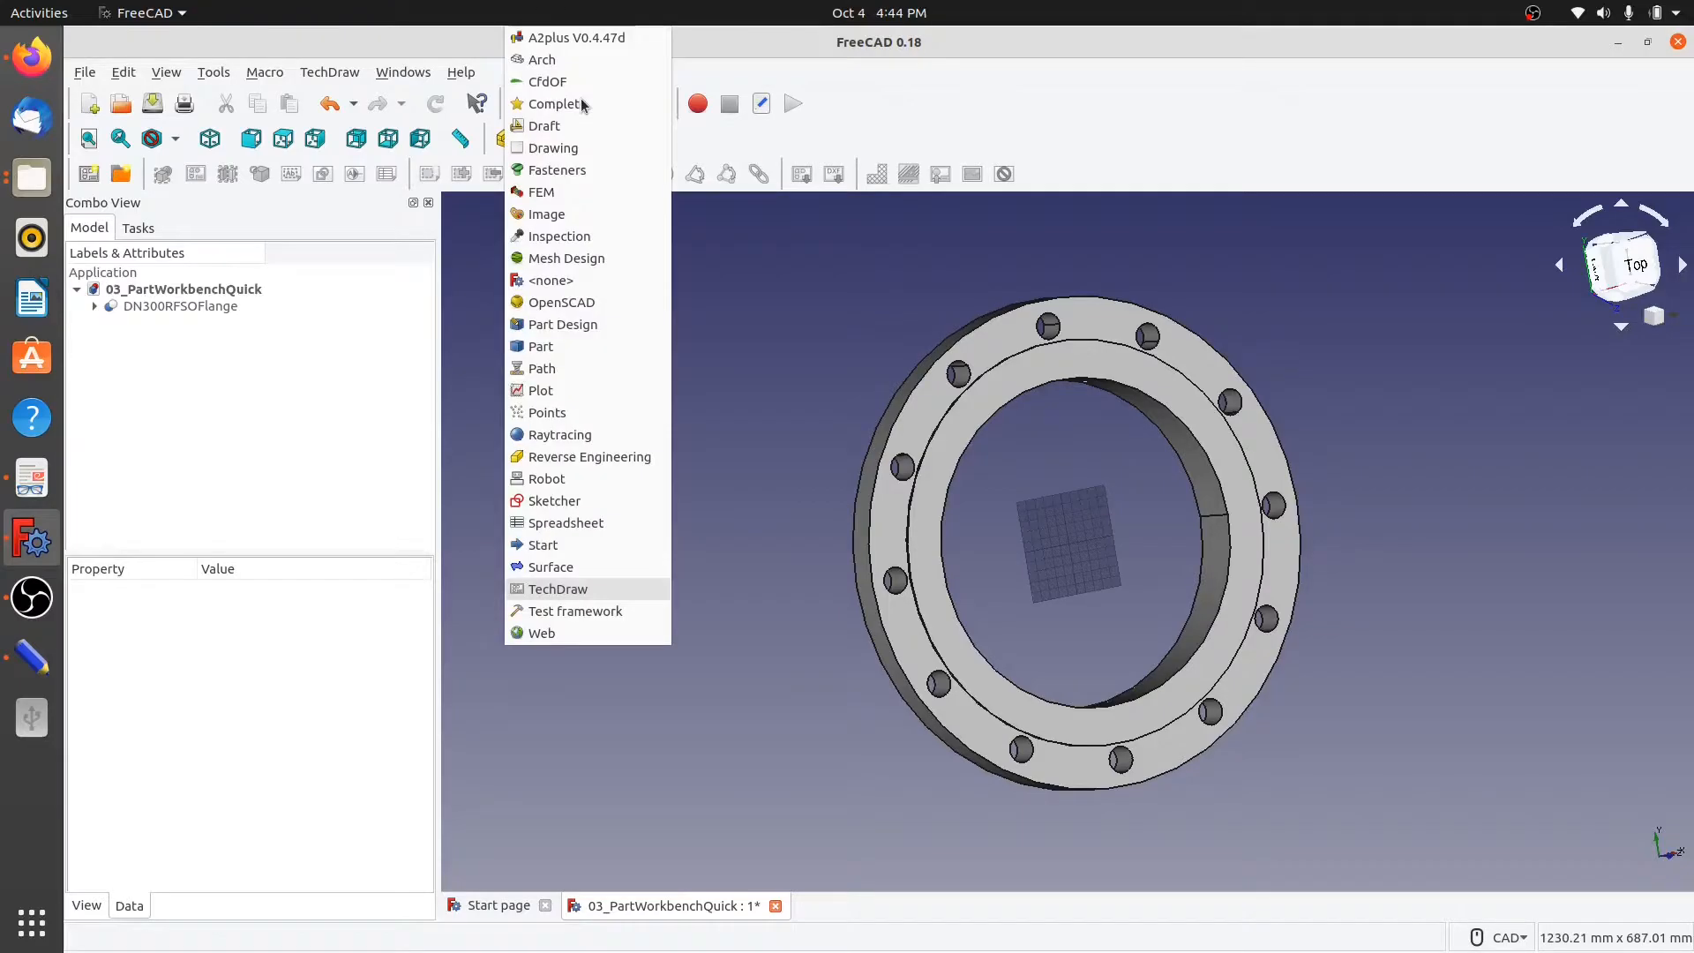
left_click(576, 588)
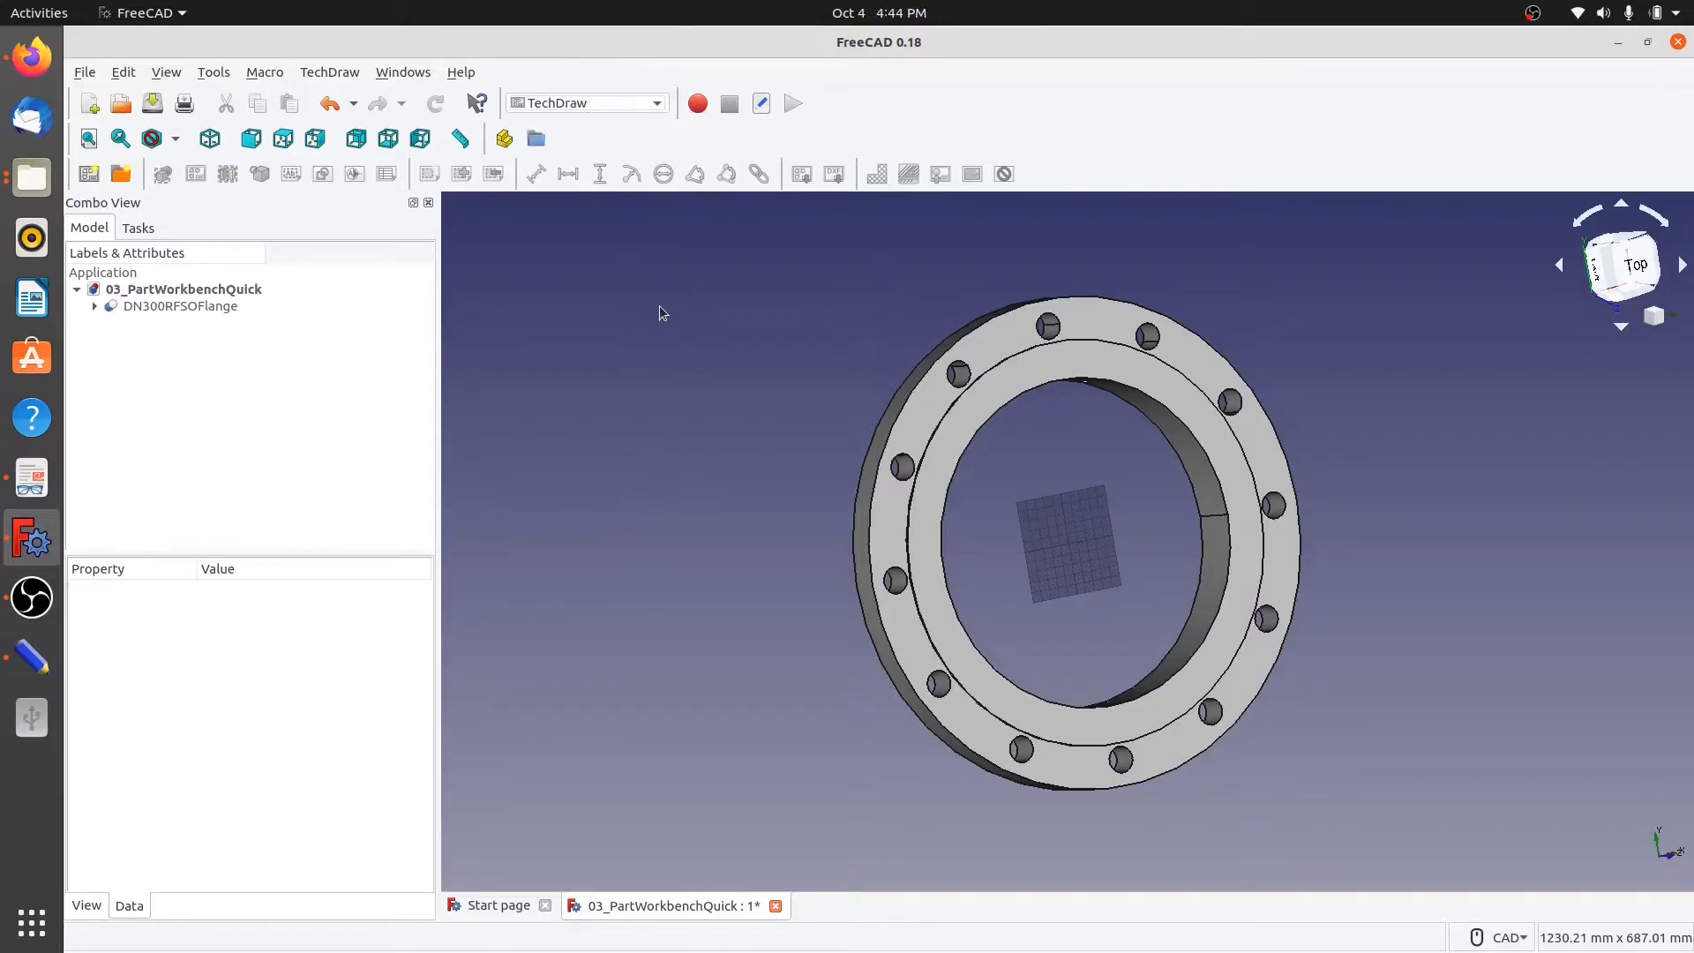
Insert a new drawing page using the A3_LandscapeTD.svg template.
left_click(86, 183)
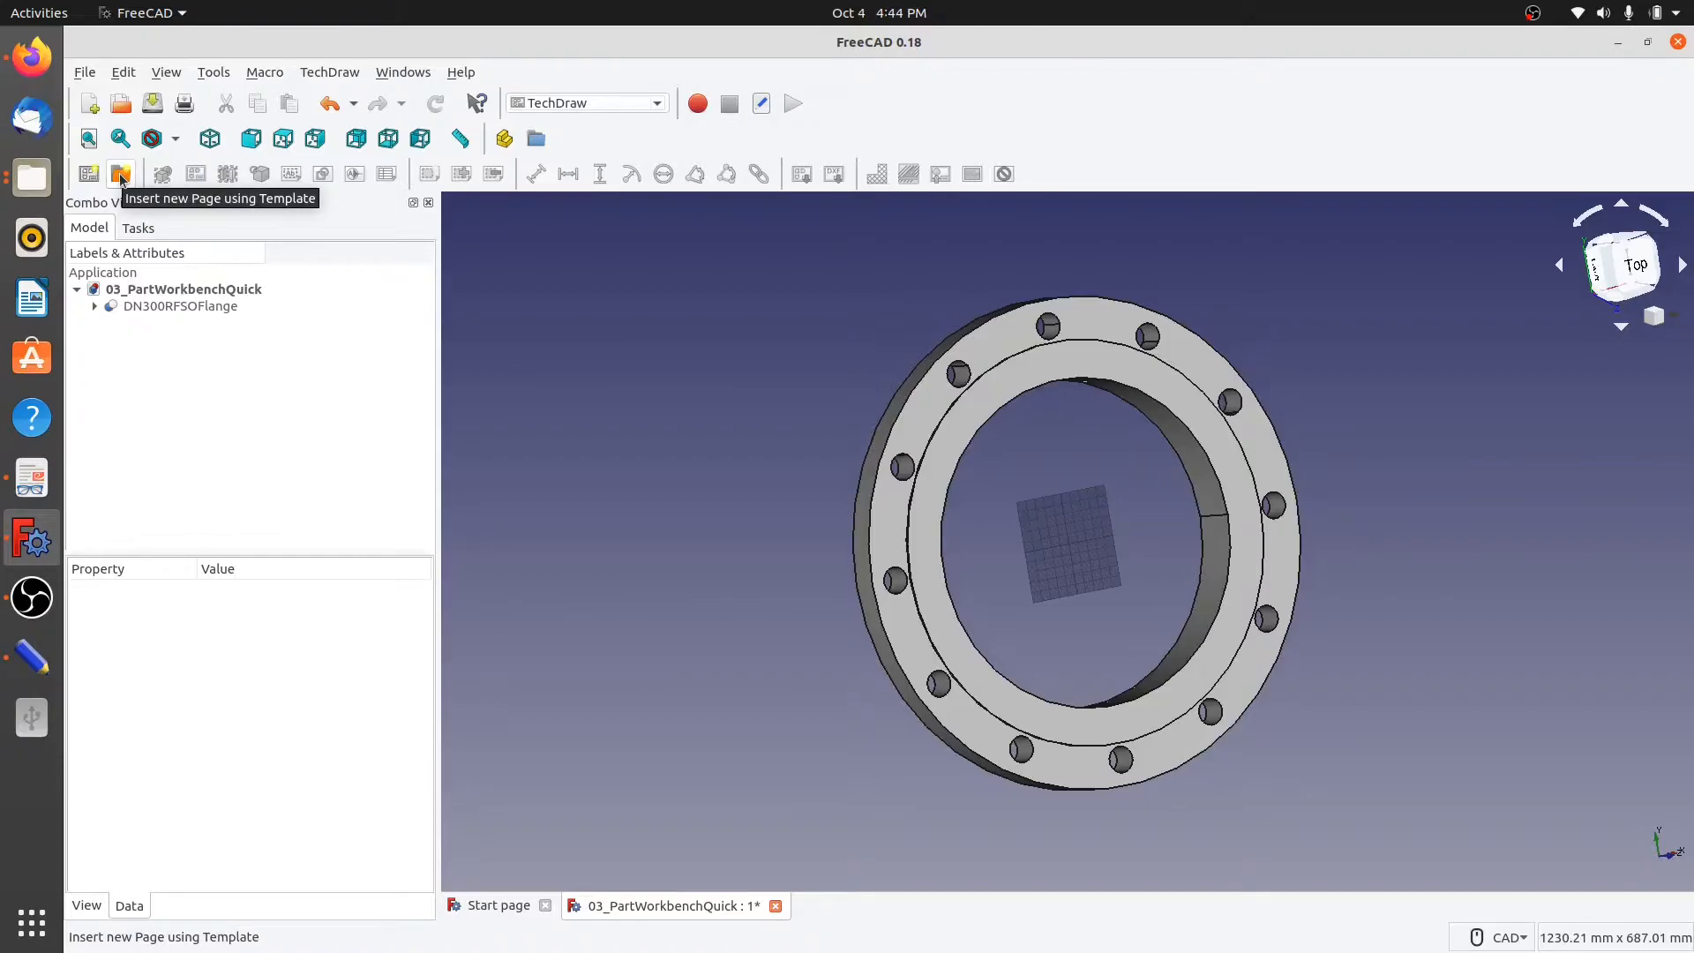
left_click(121, 176)
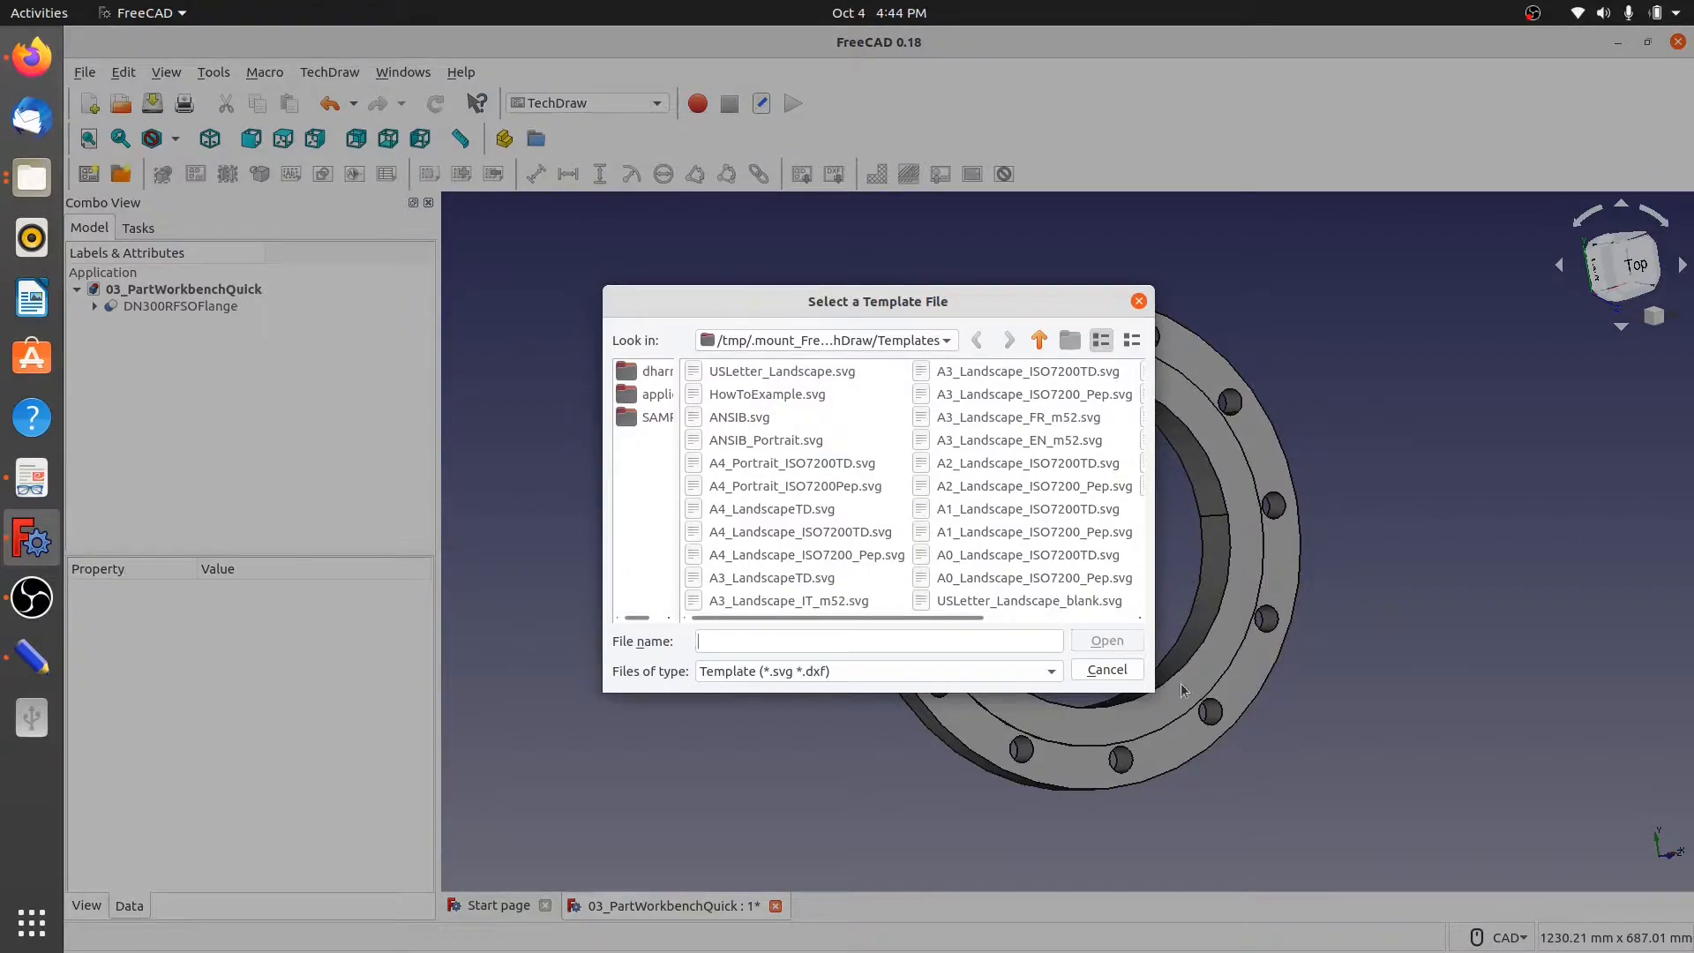
left_click_drag(1153, 692, 1322, 773)
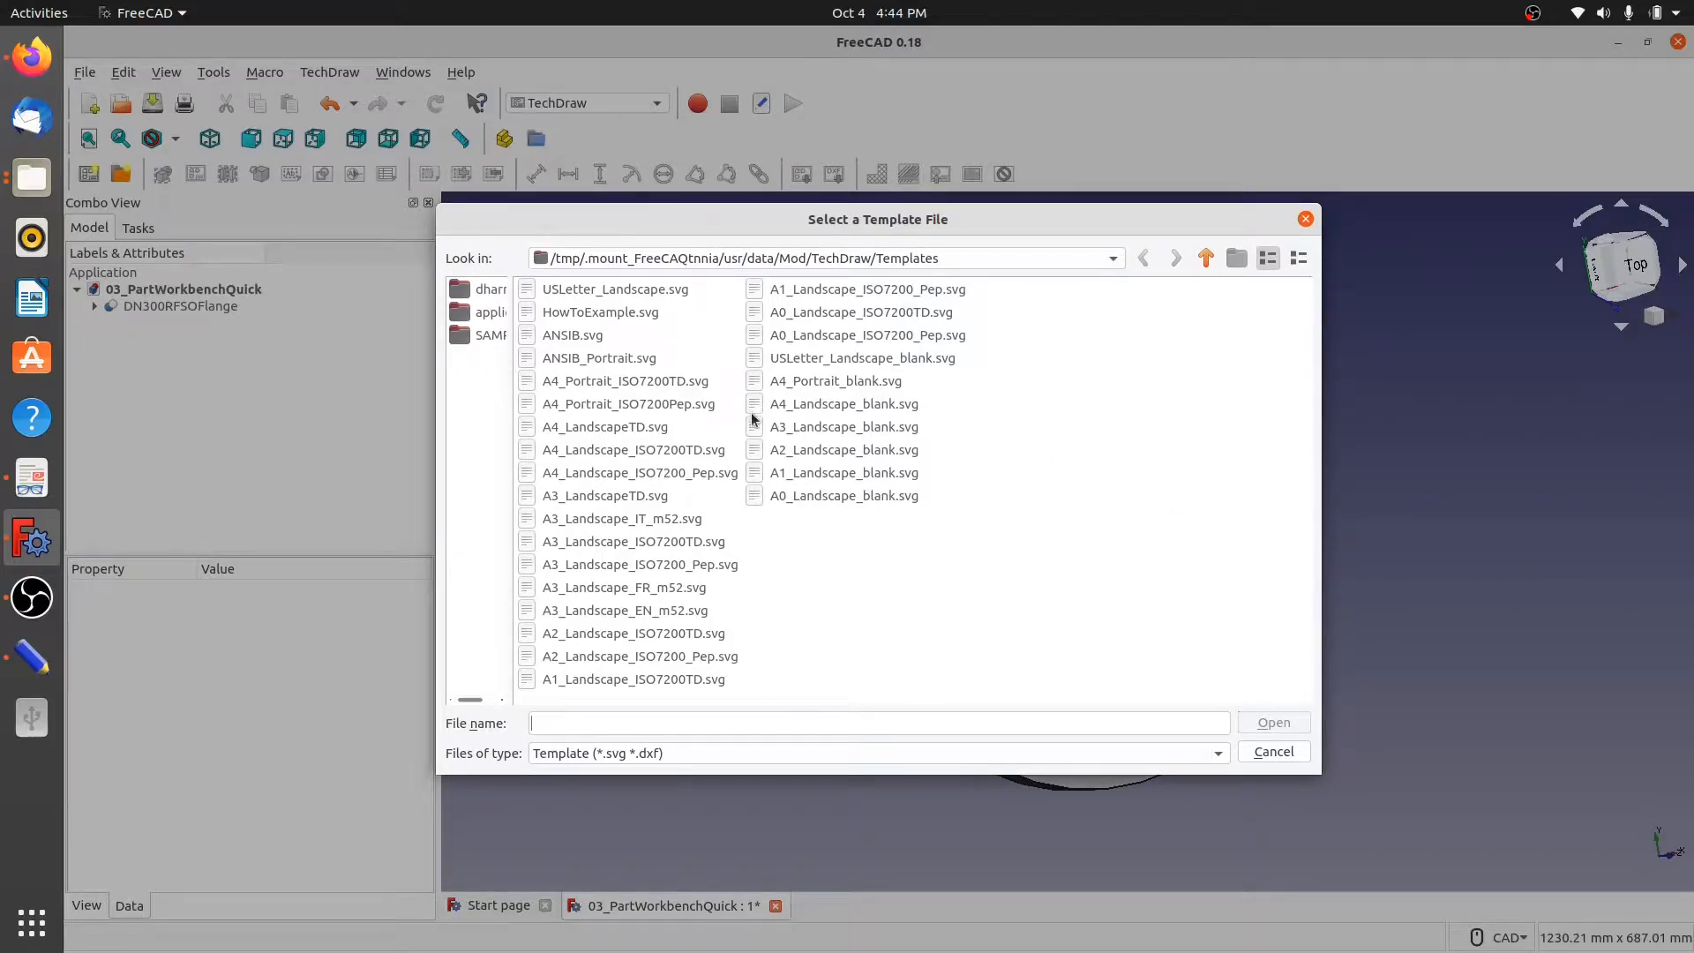
left_click(583, 497)
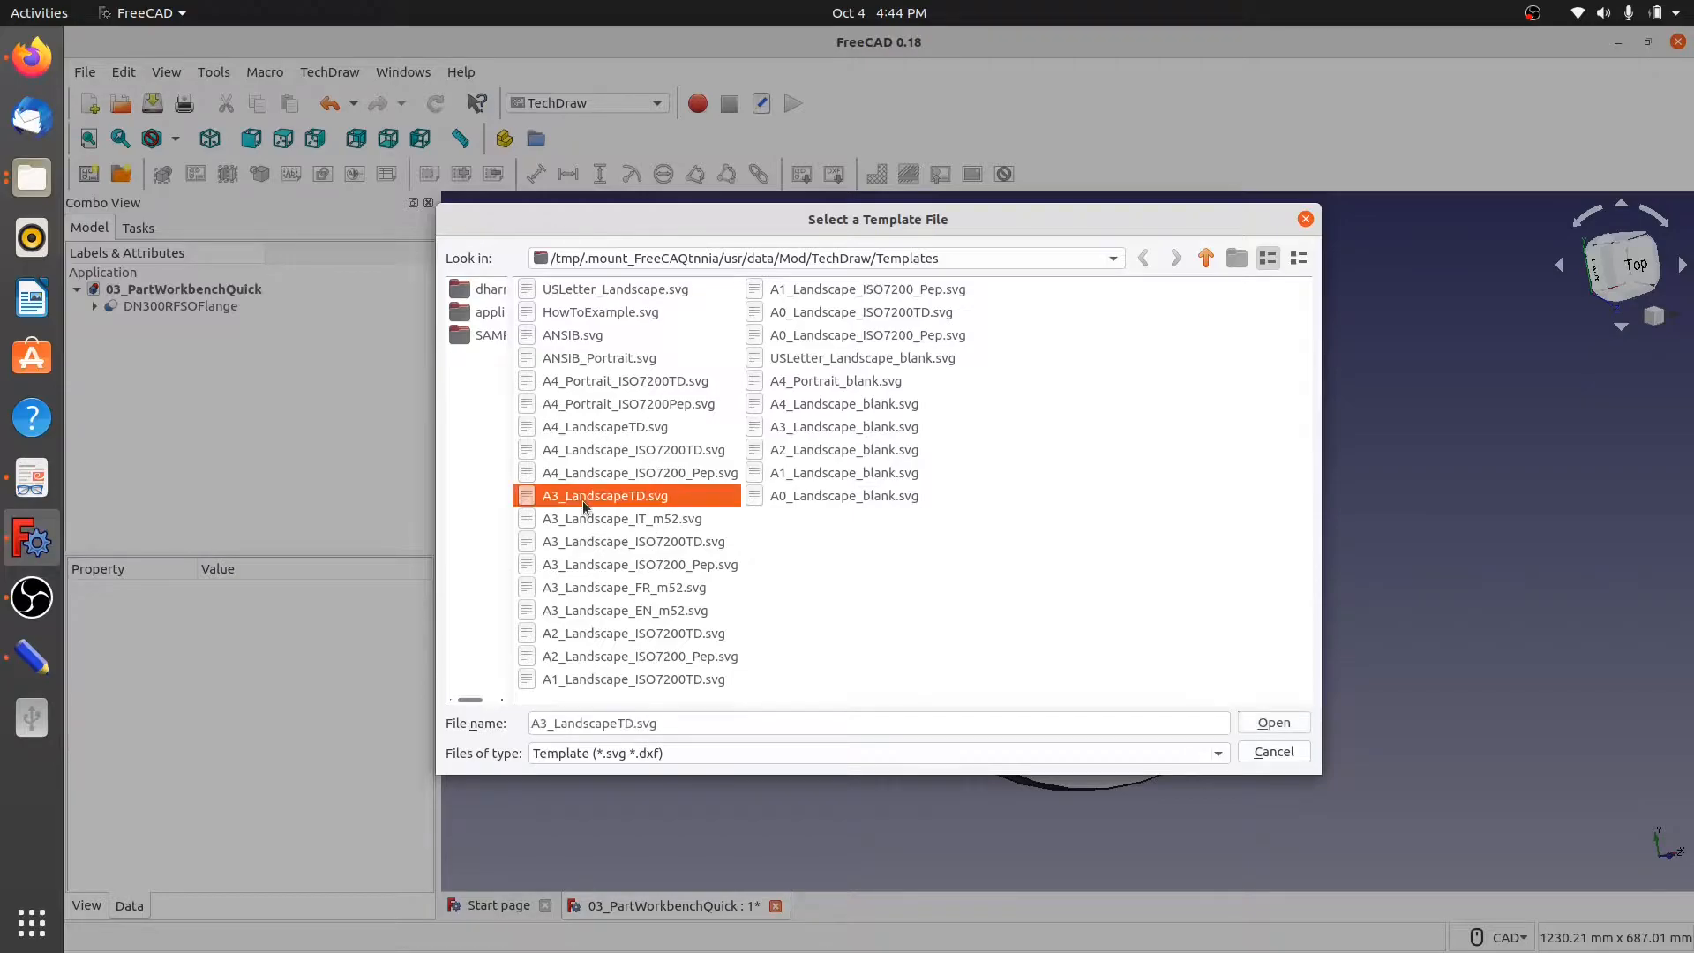
left_click(1273, 723)
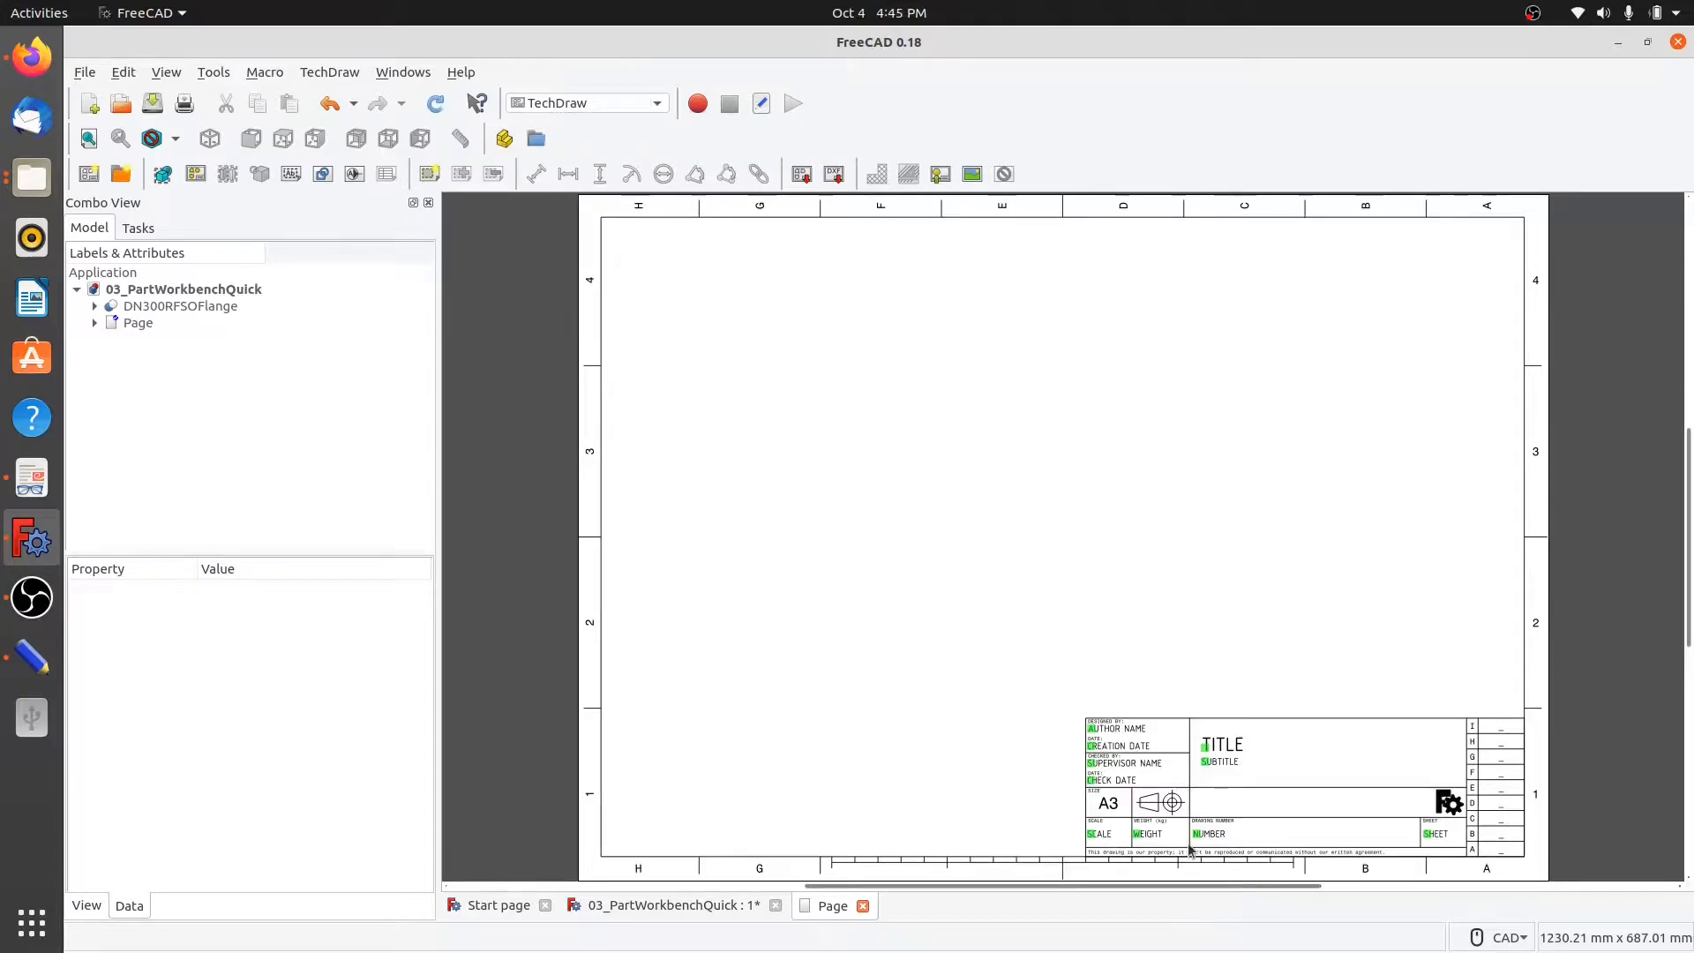
Set the title block's title to "DN300 Raised Face Slip On Flange".
scroll(1138, 748, "up", 5)
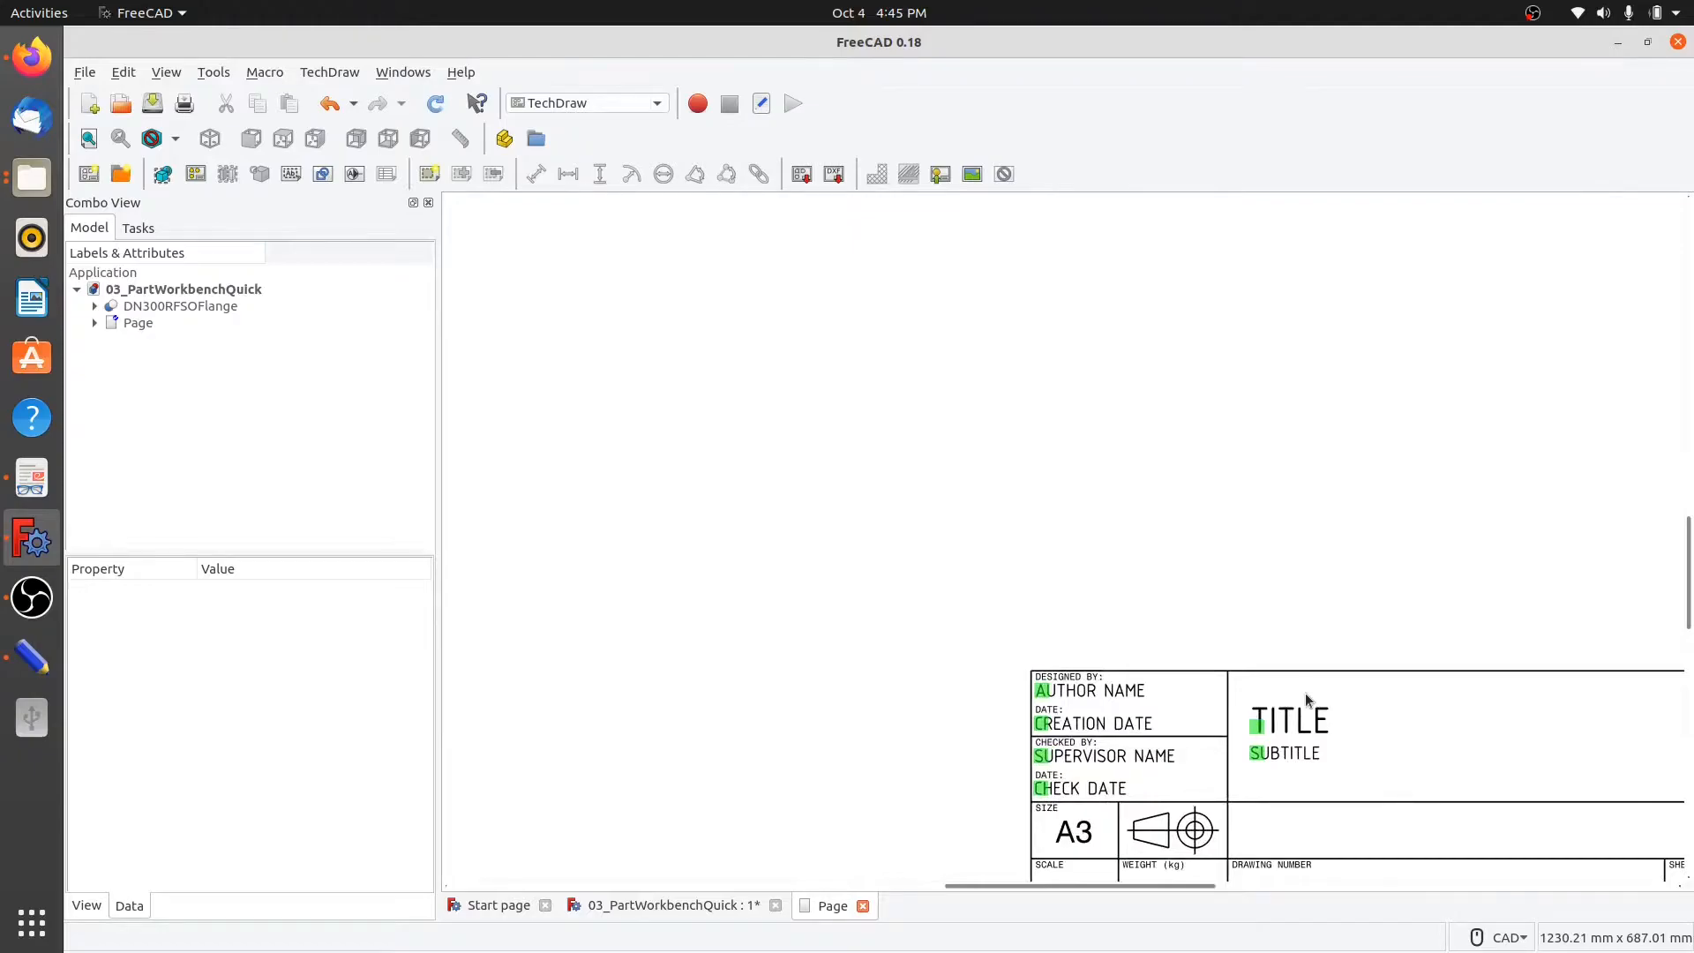
left_click_drag(1170, 885, 1253, 887)
mouse_move(1687, 583)
left_mouse_down()
mouse_move(1687, 664)
mouse_move(1687, 629)
left_mouse_up()
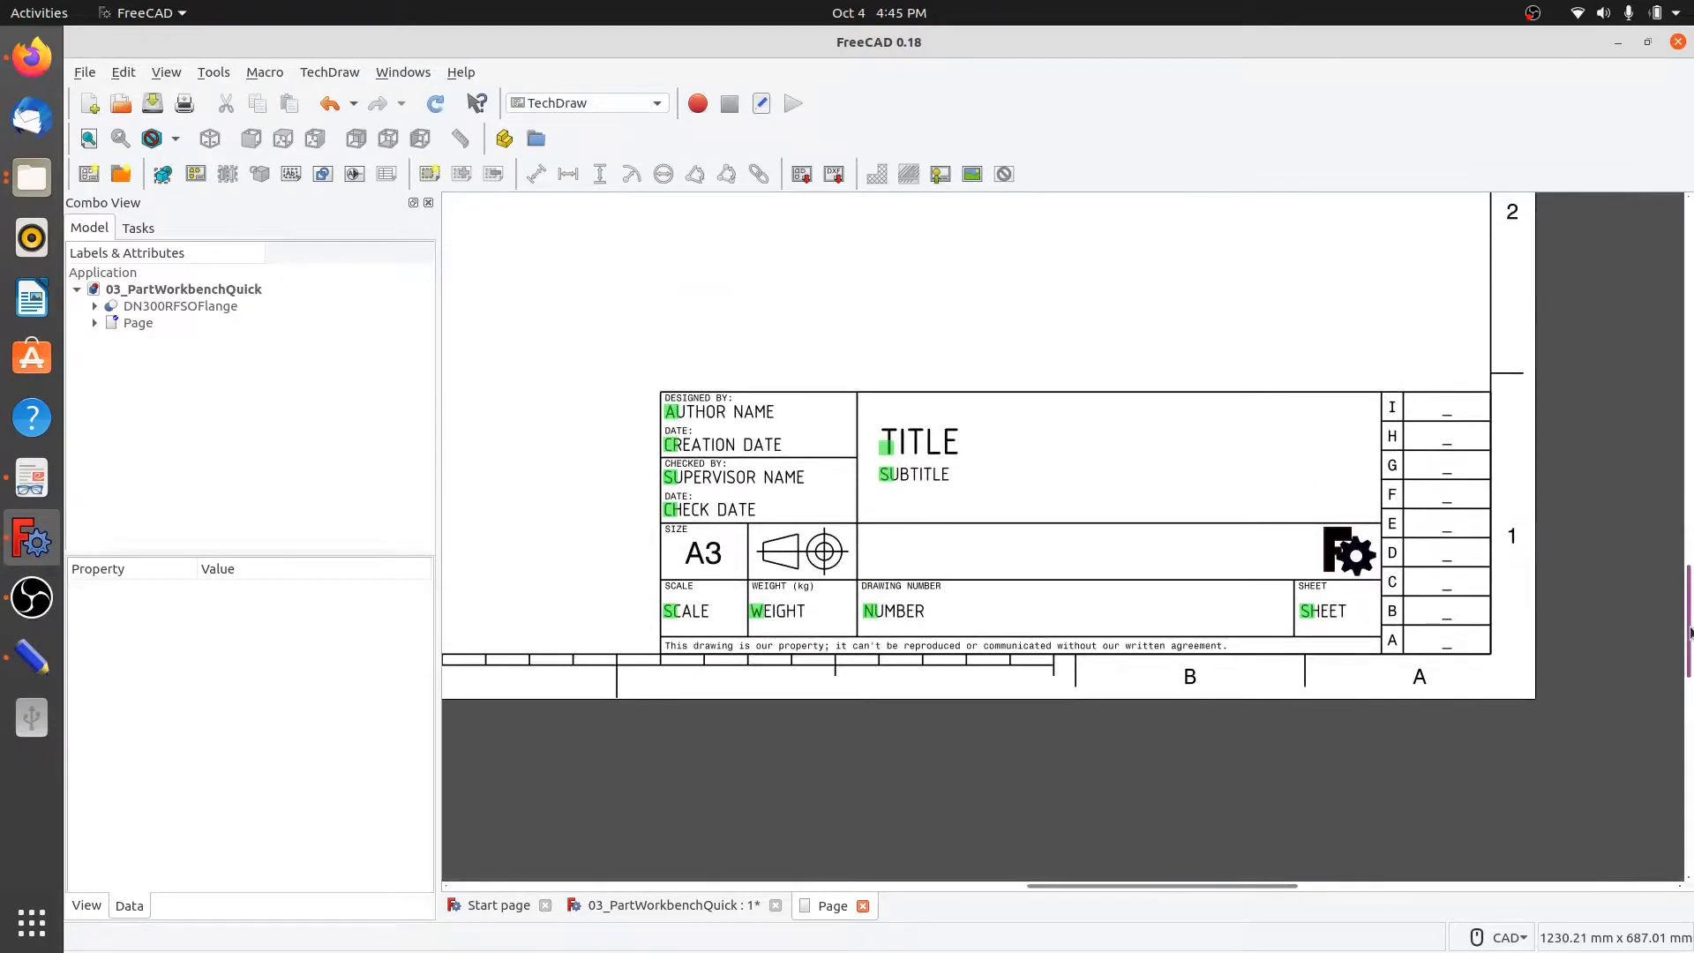
left_click(886, 450)
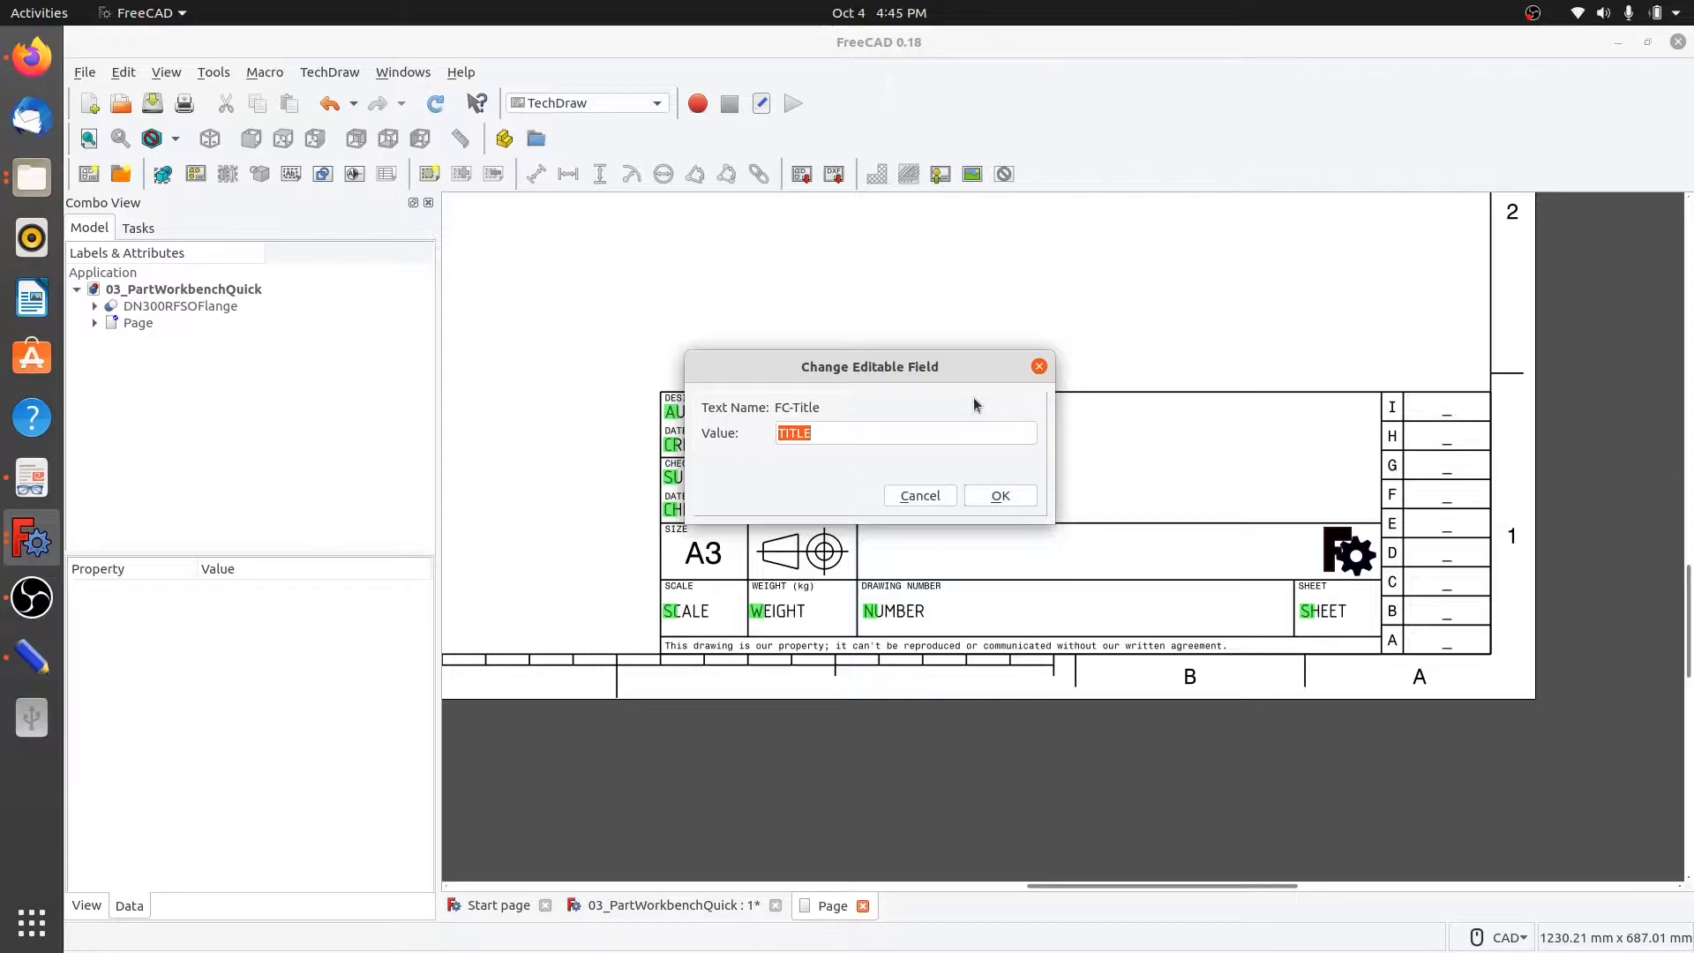
type("DN300 R")
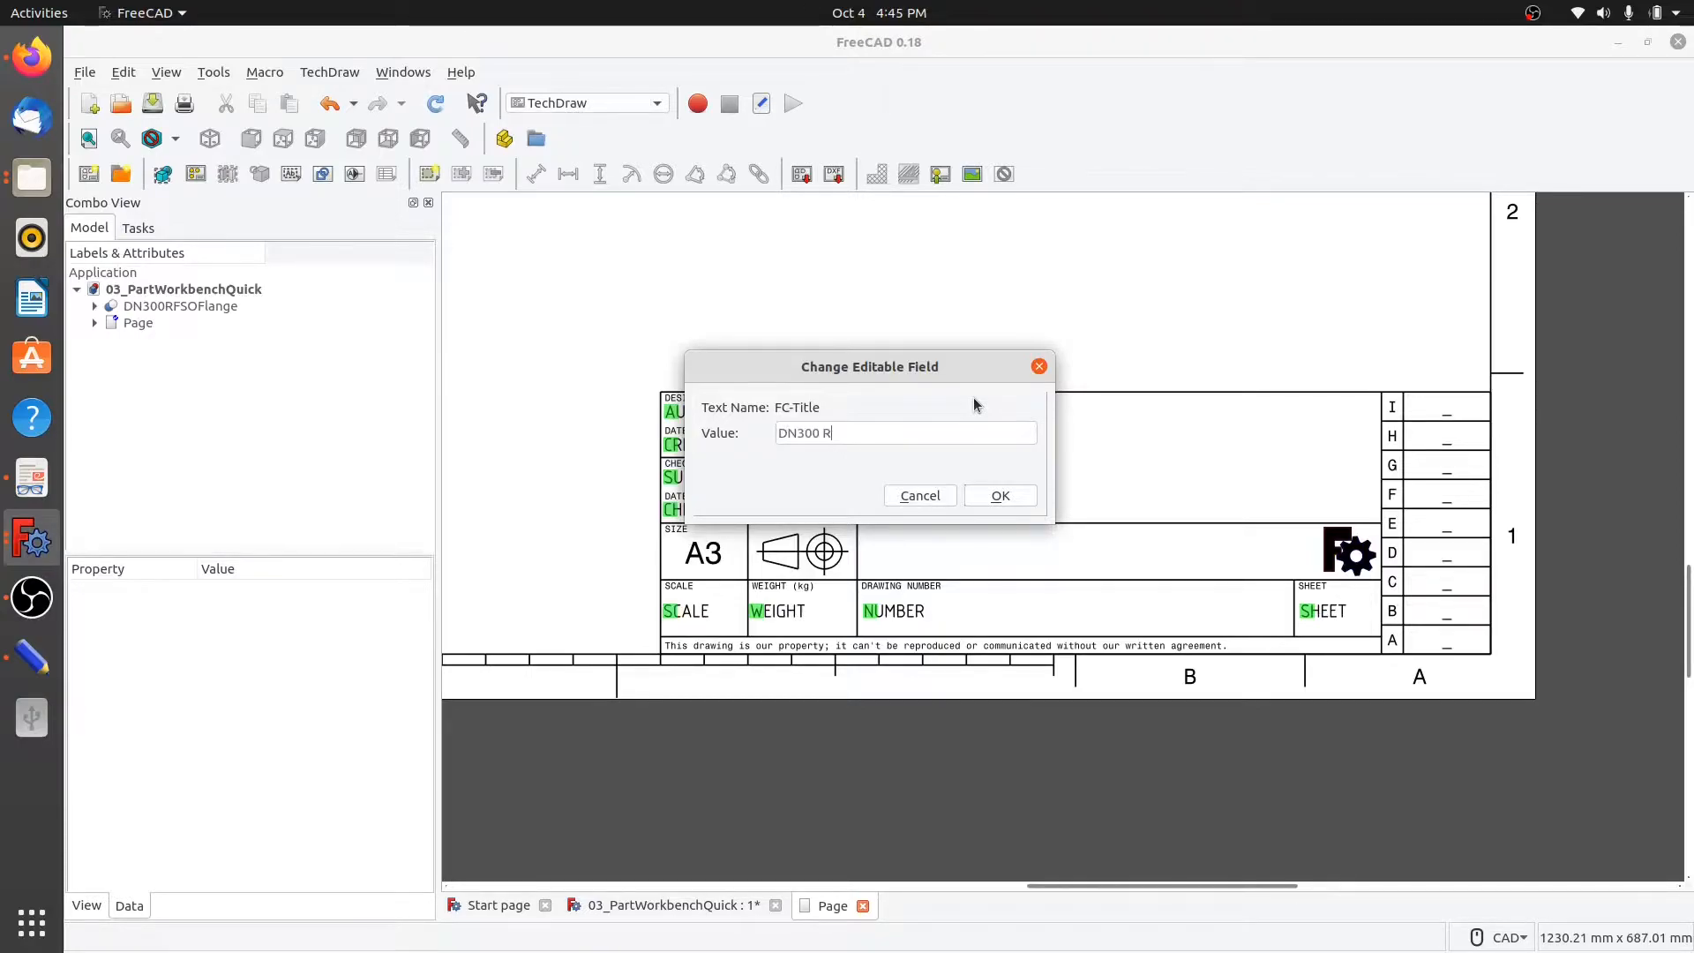
type("aised Face")
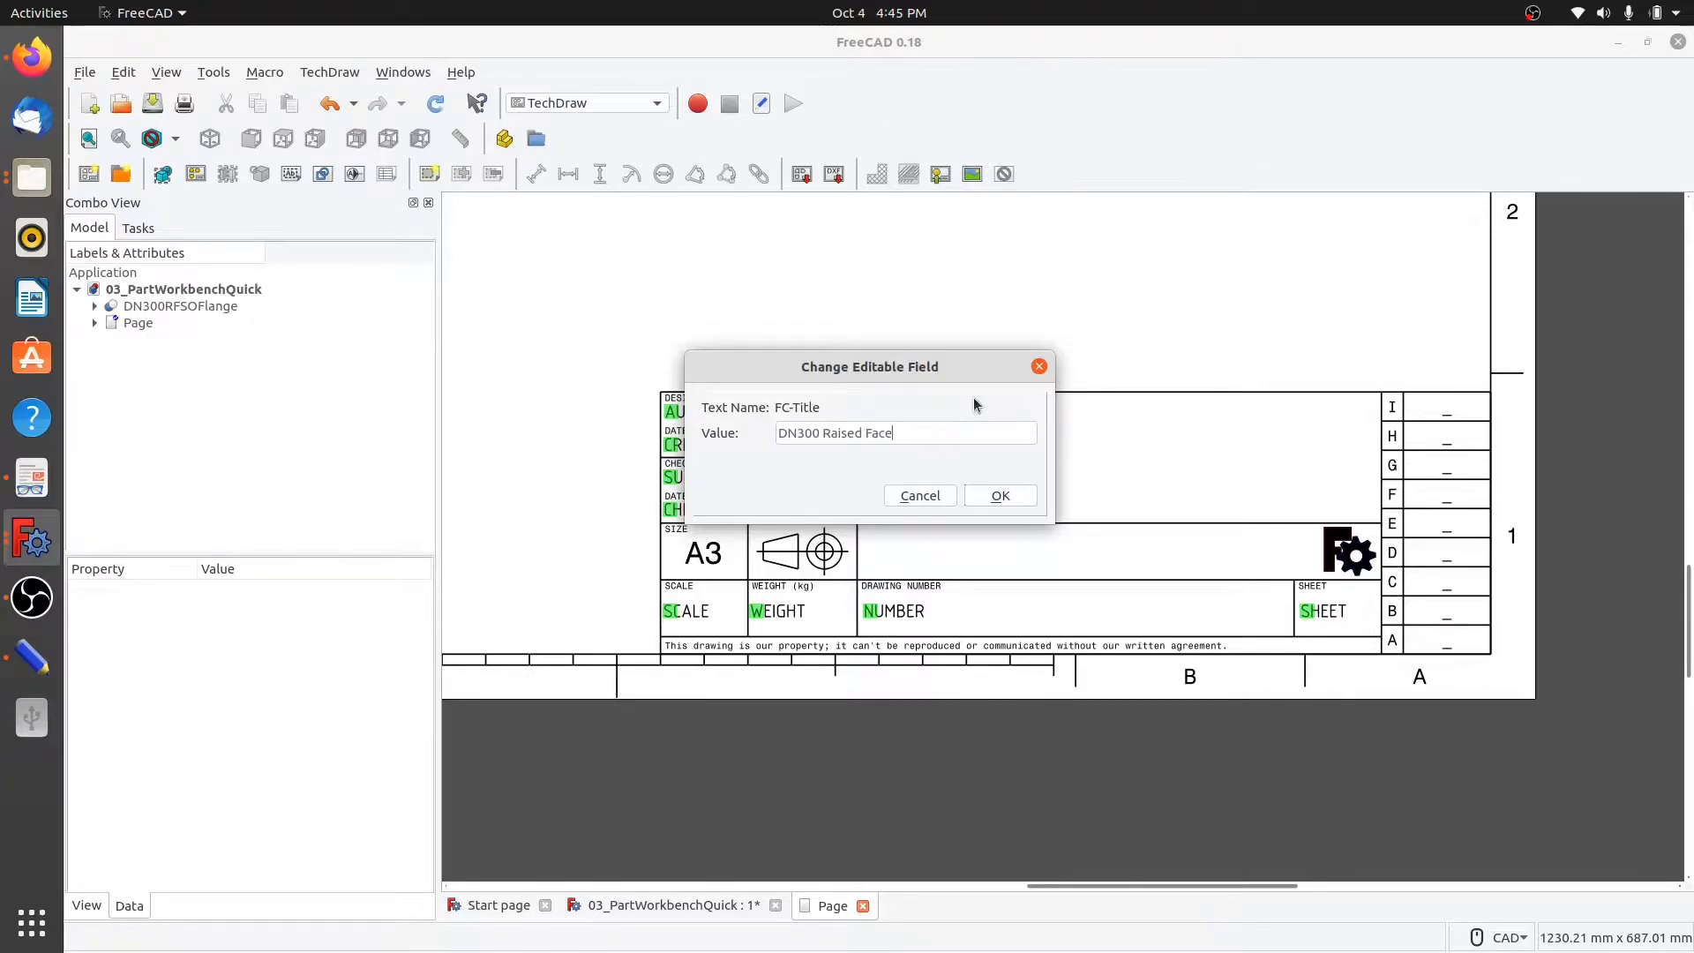
type(" Slip On Flange")
key("Return")
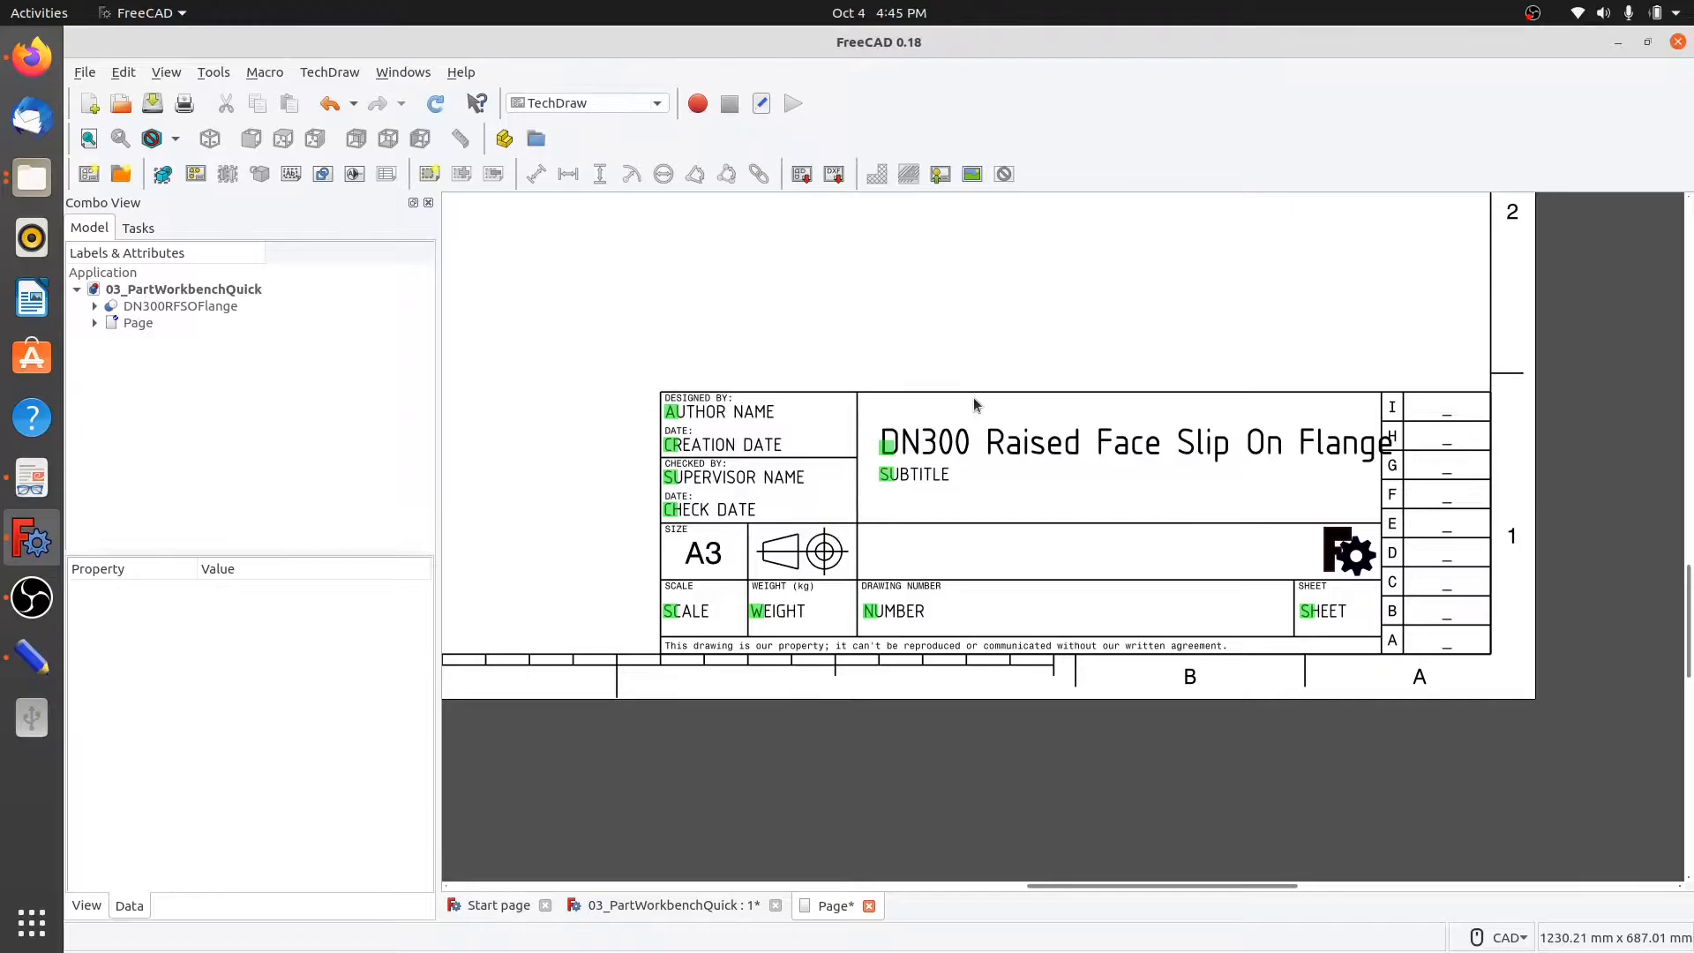
Shorten the title block's title to "DN300 Flange" by removing the middle words.
double_click(886, 443)
left_click(901, 432)
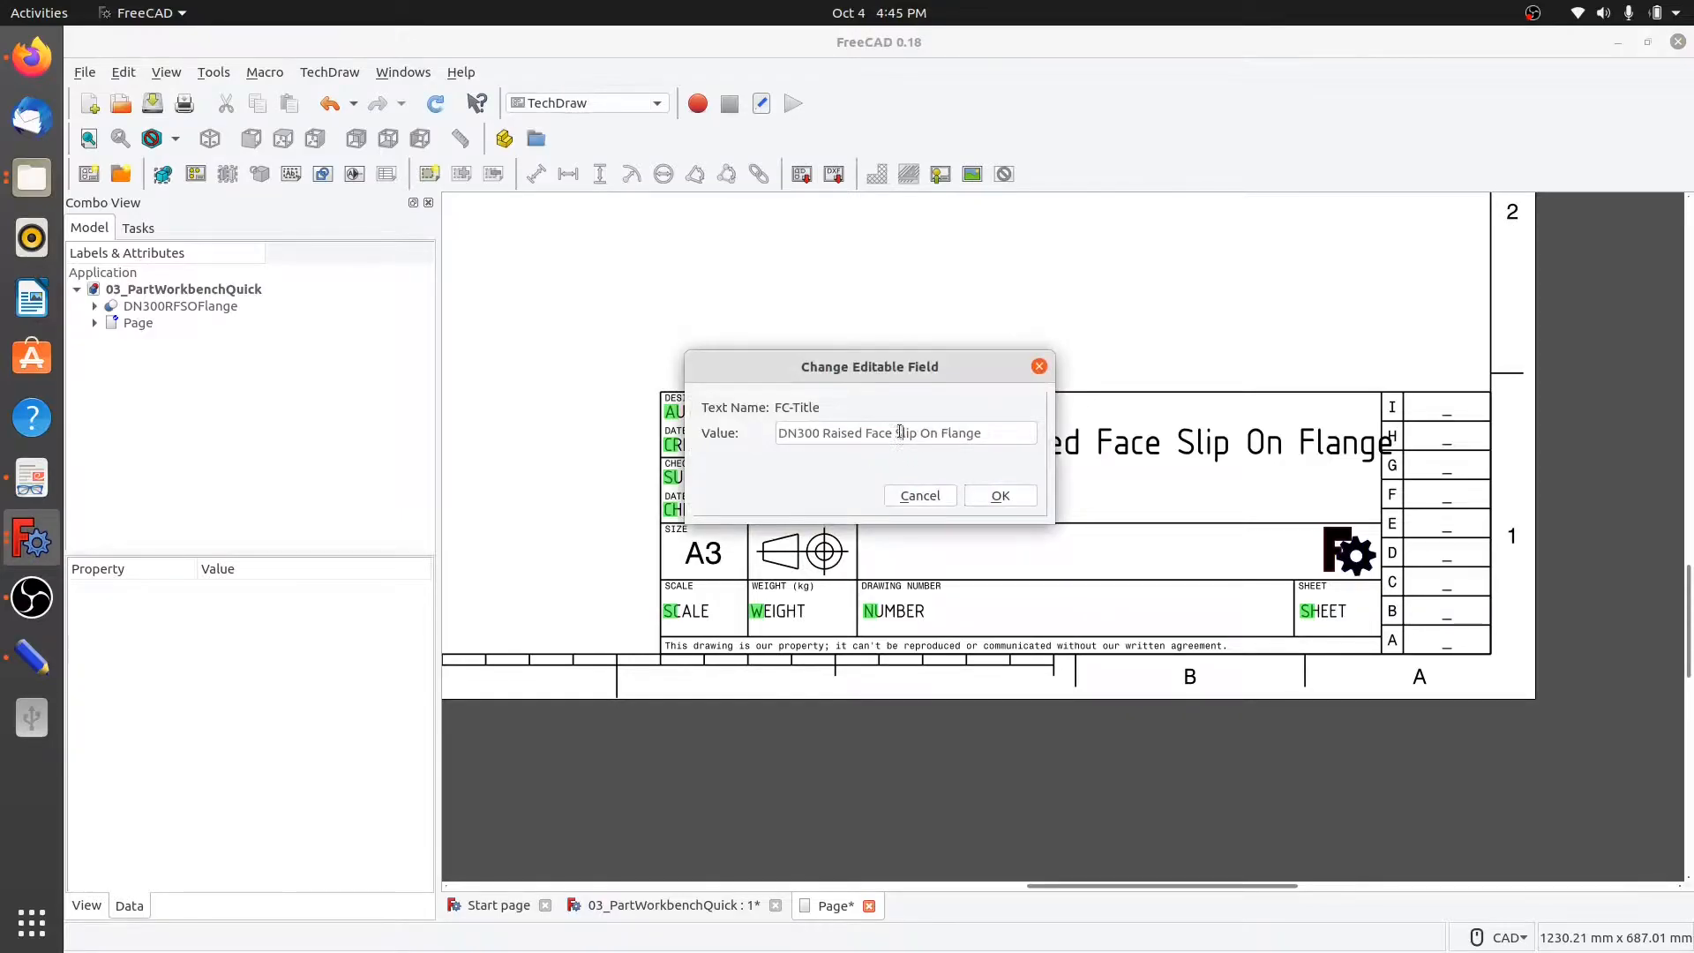
left_click_drag(823, 434, 942, 436)
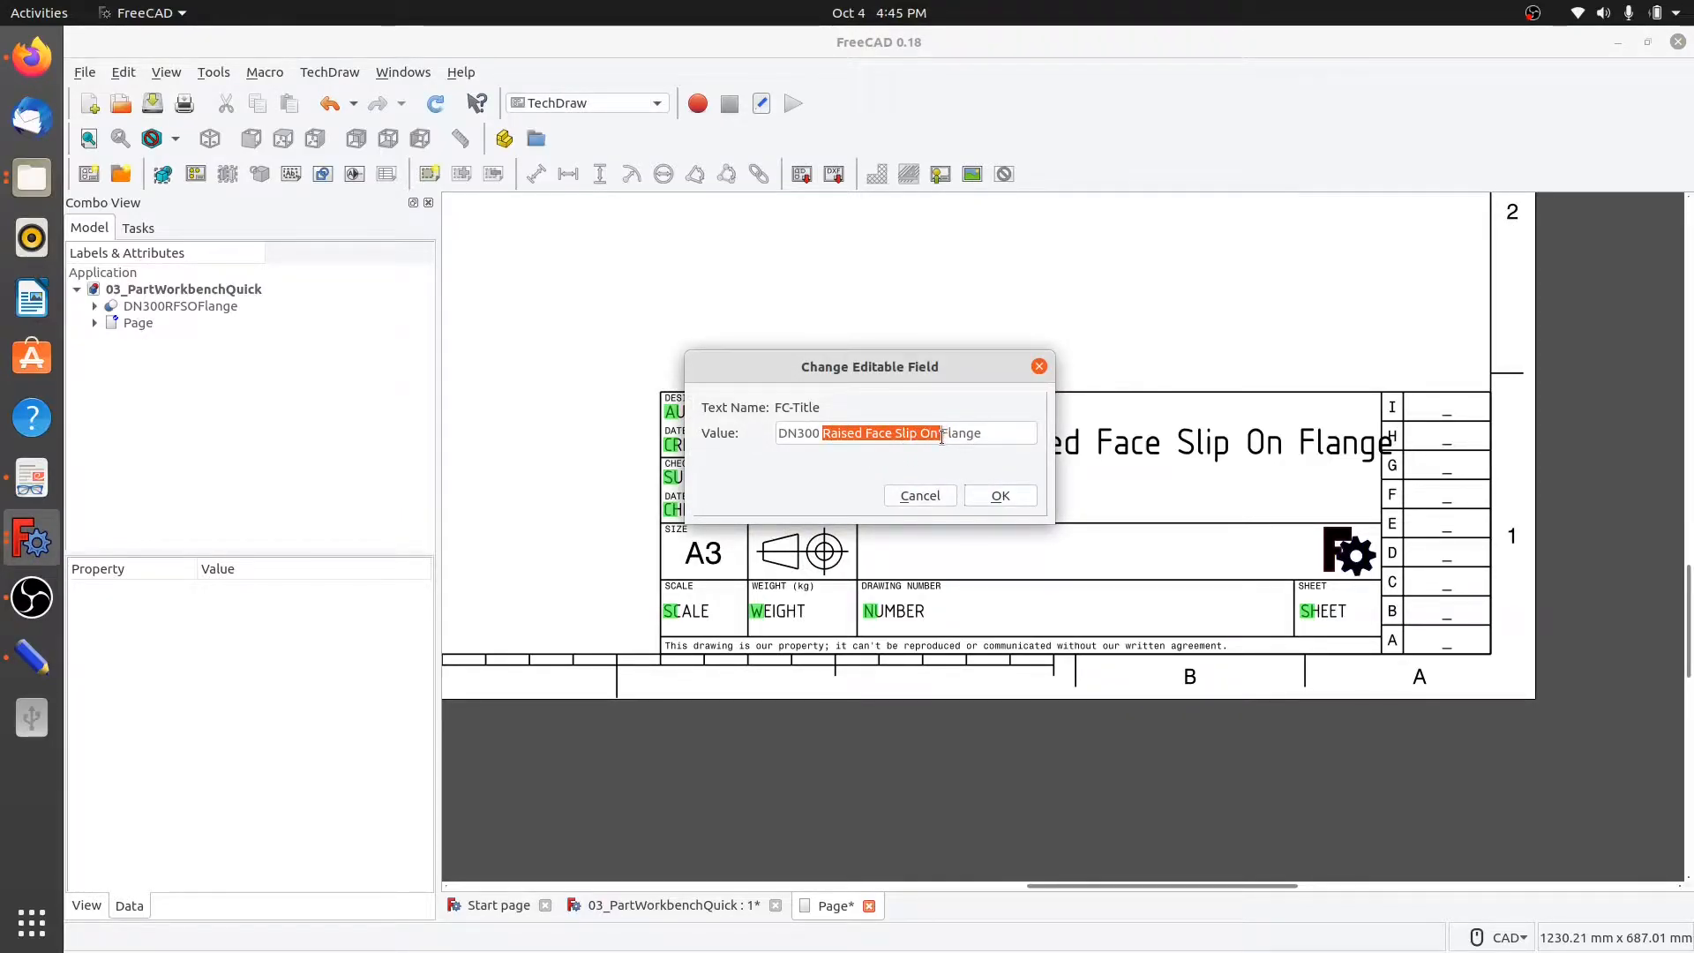
key("BackSpace")
left_click(990, 496)
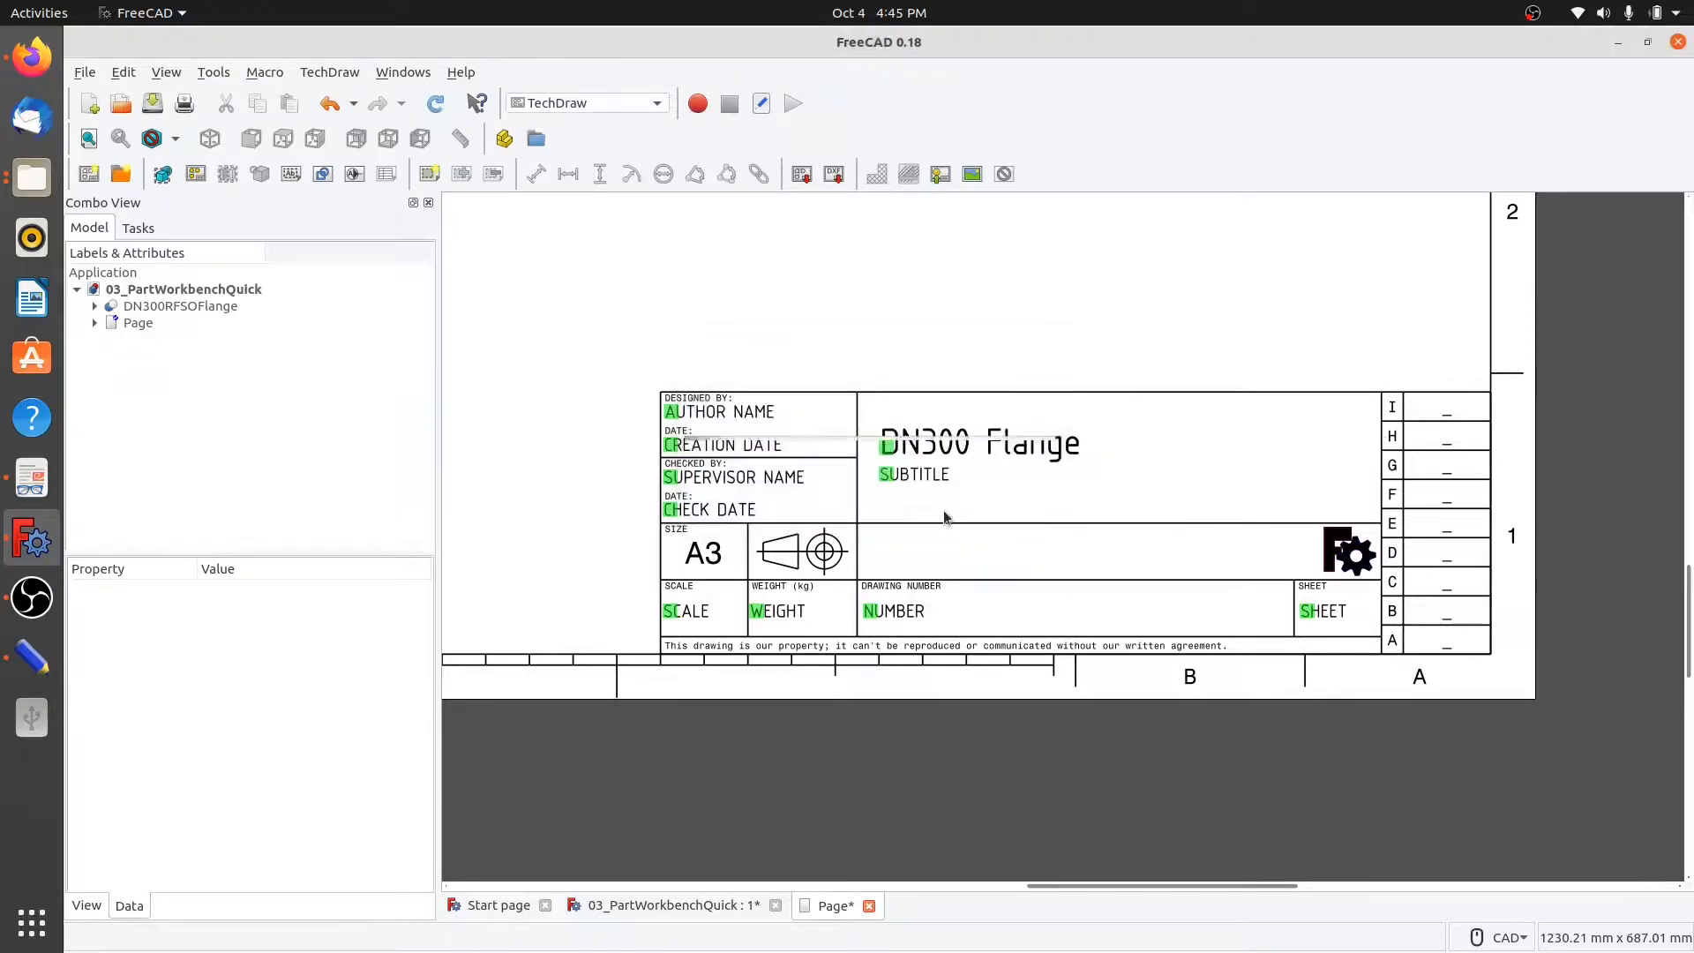
Set the title block's subtitle to "Slip On Raised Face".
left_click(888, 476)
type("Sli")
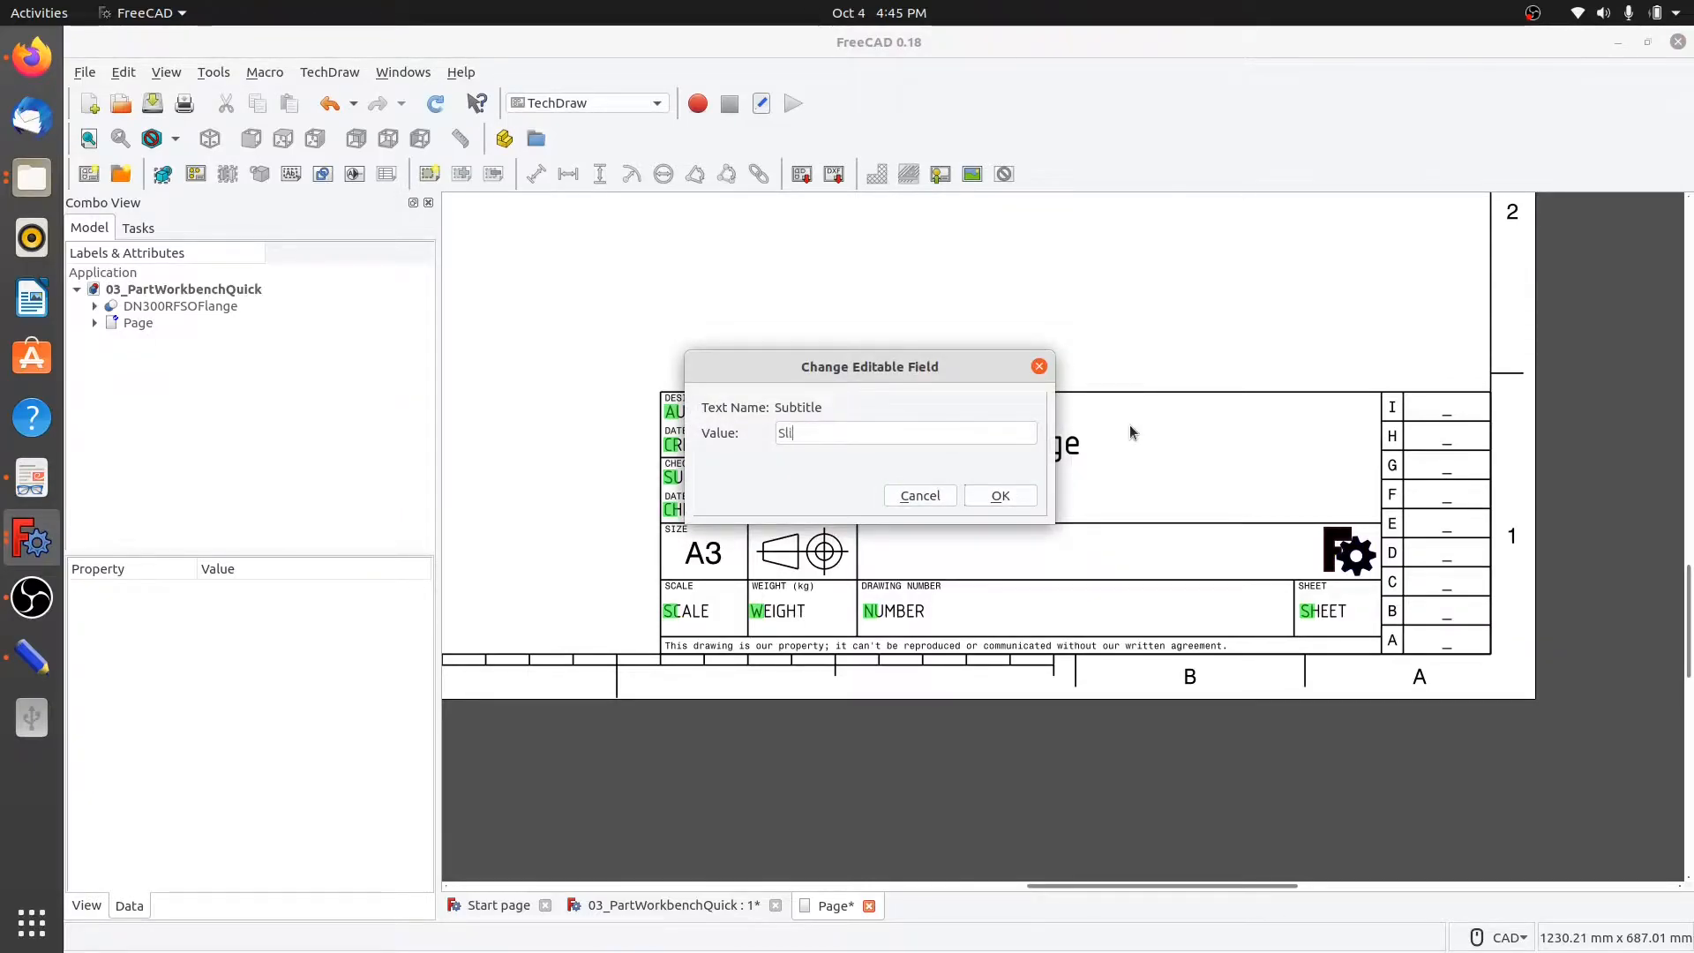
type("p On F")
type("aised Face")
key("Return")
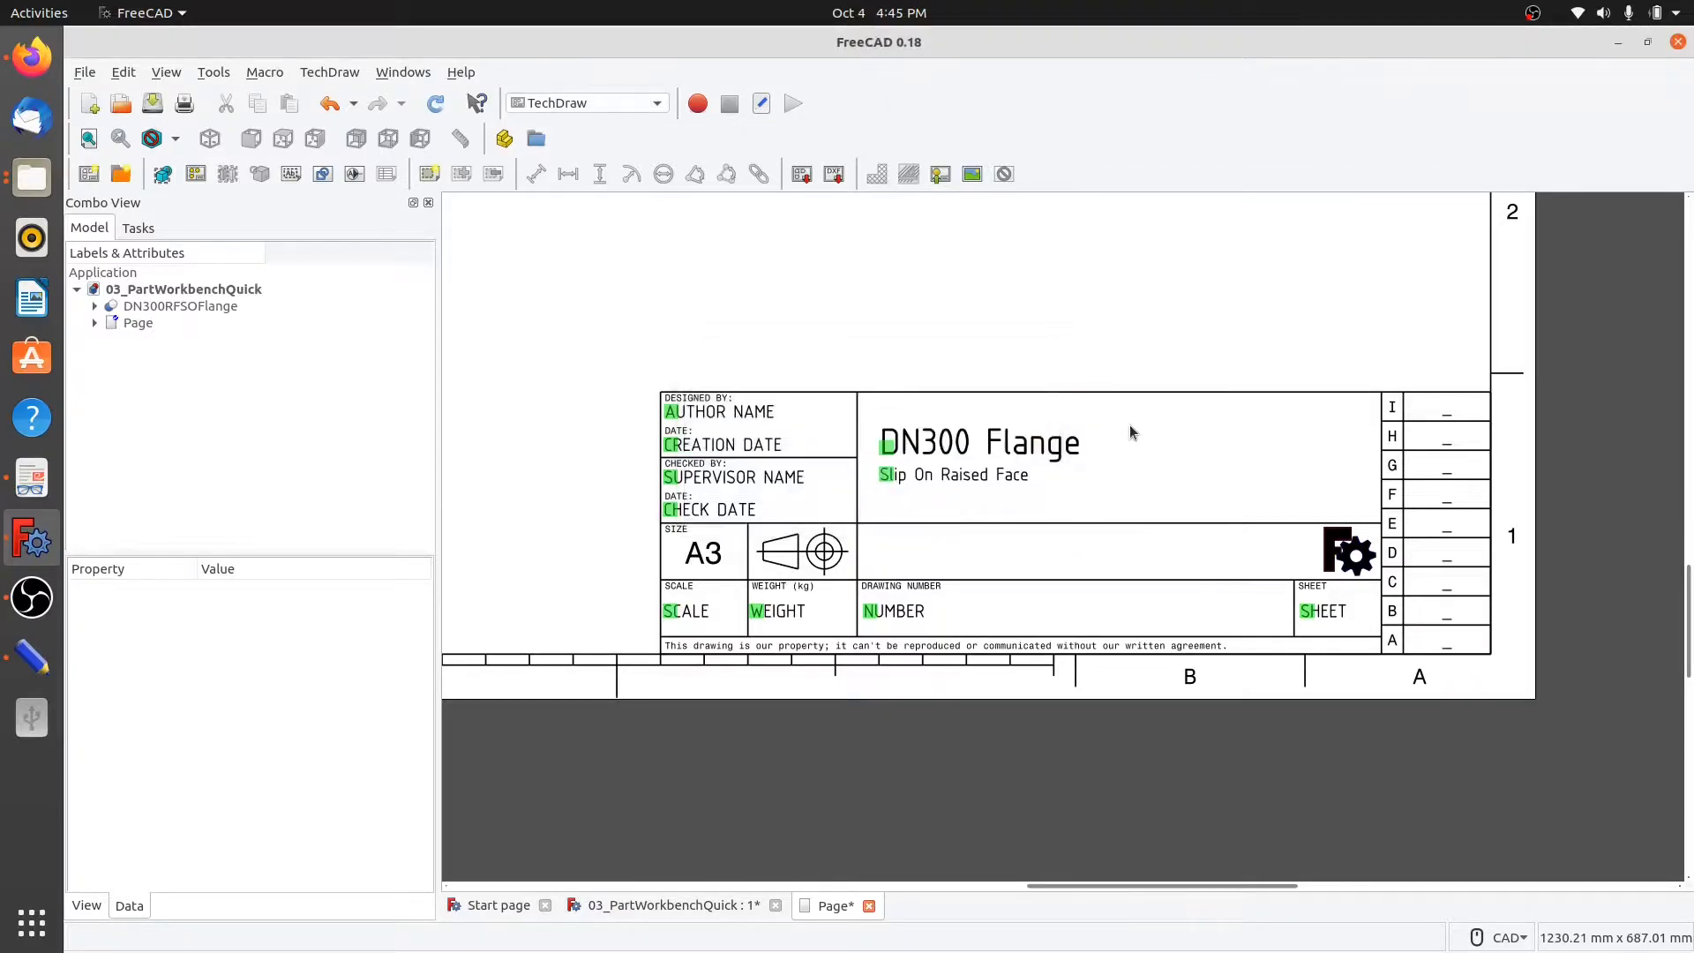
Enter the designer's full name as the author and set the creation date to 4-Oct-2020.
left_click(668, 408)
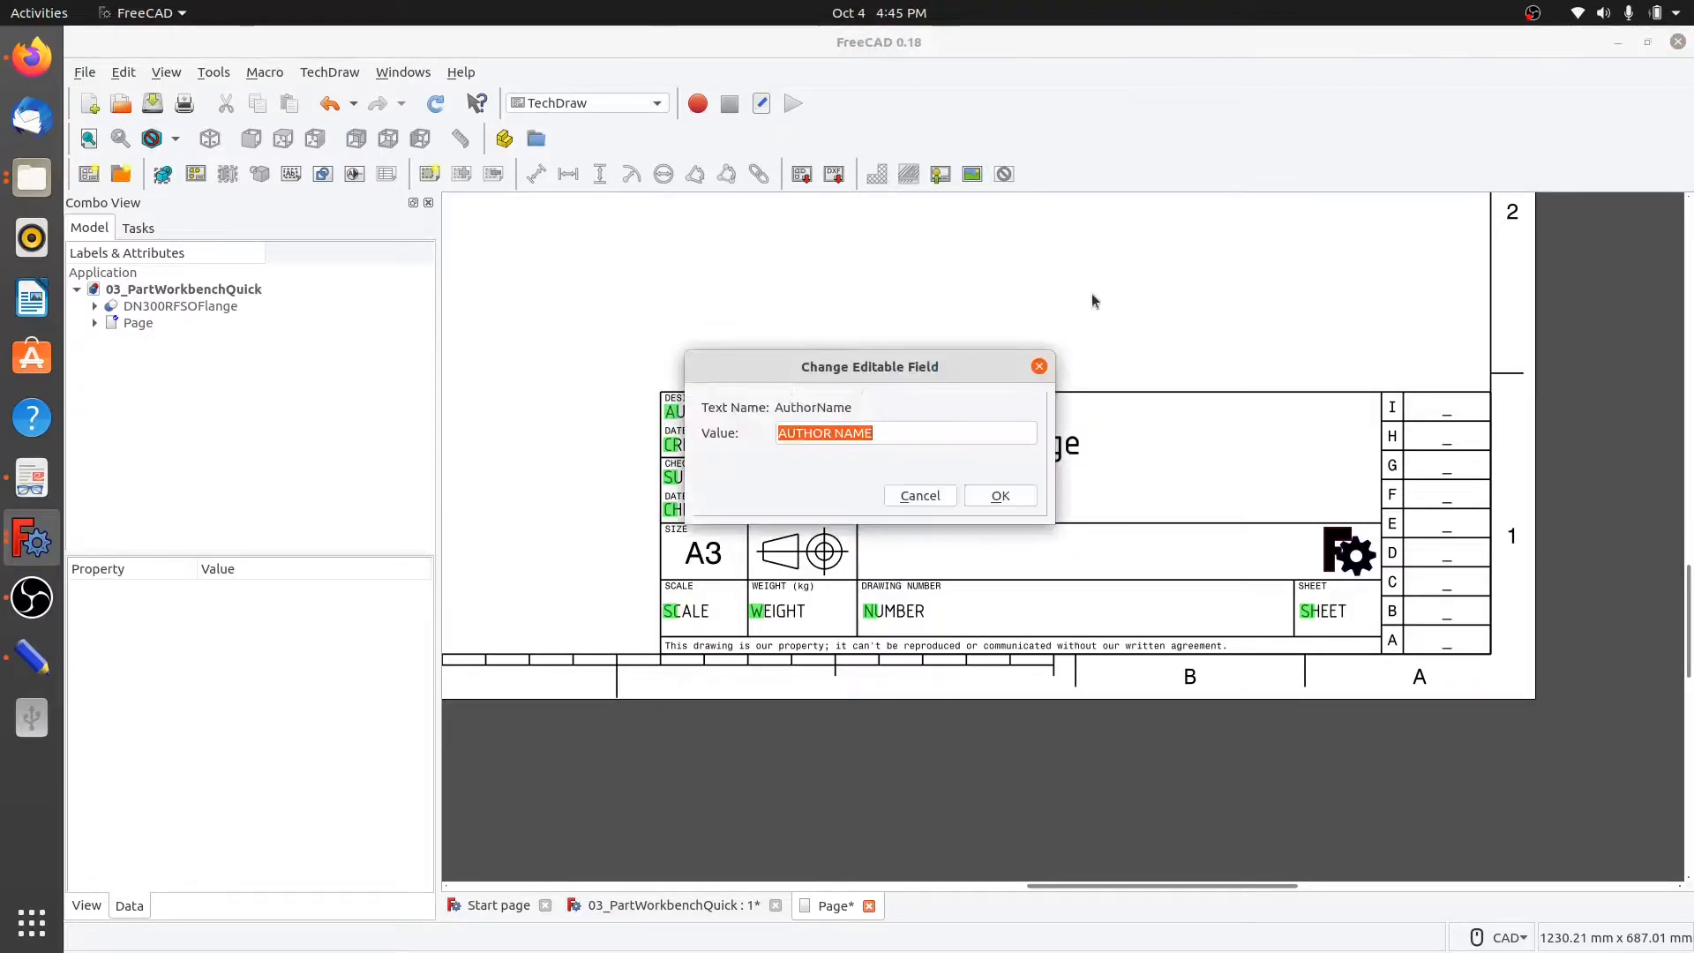
type("Dharmit Thakore")
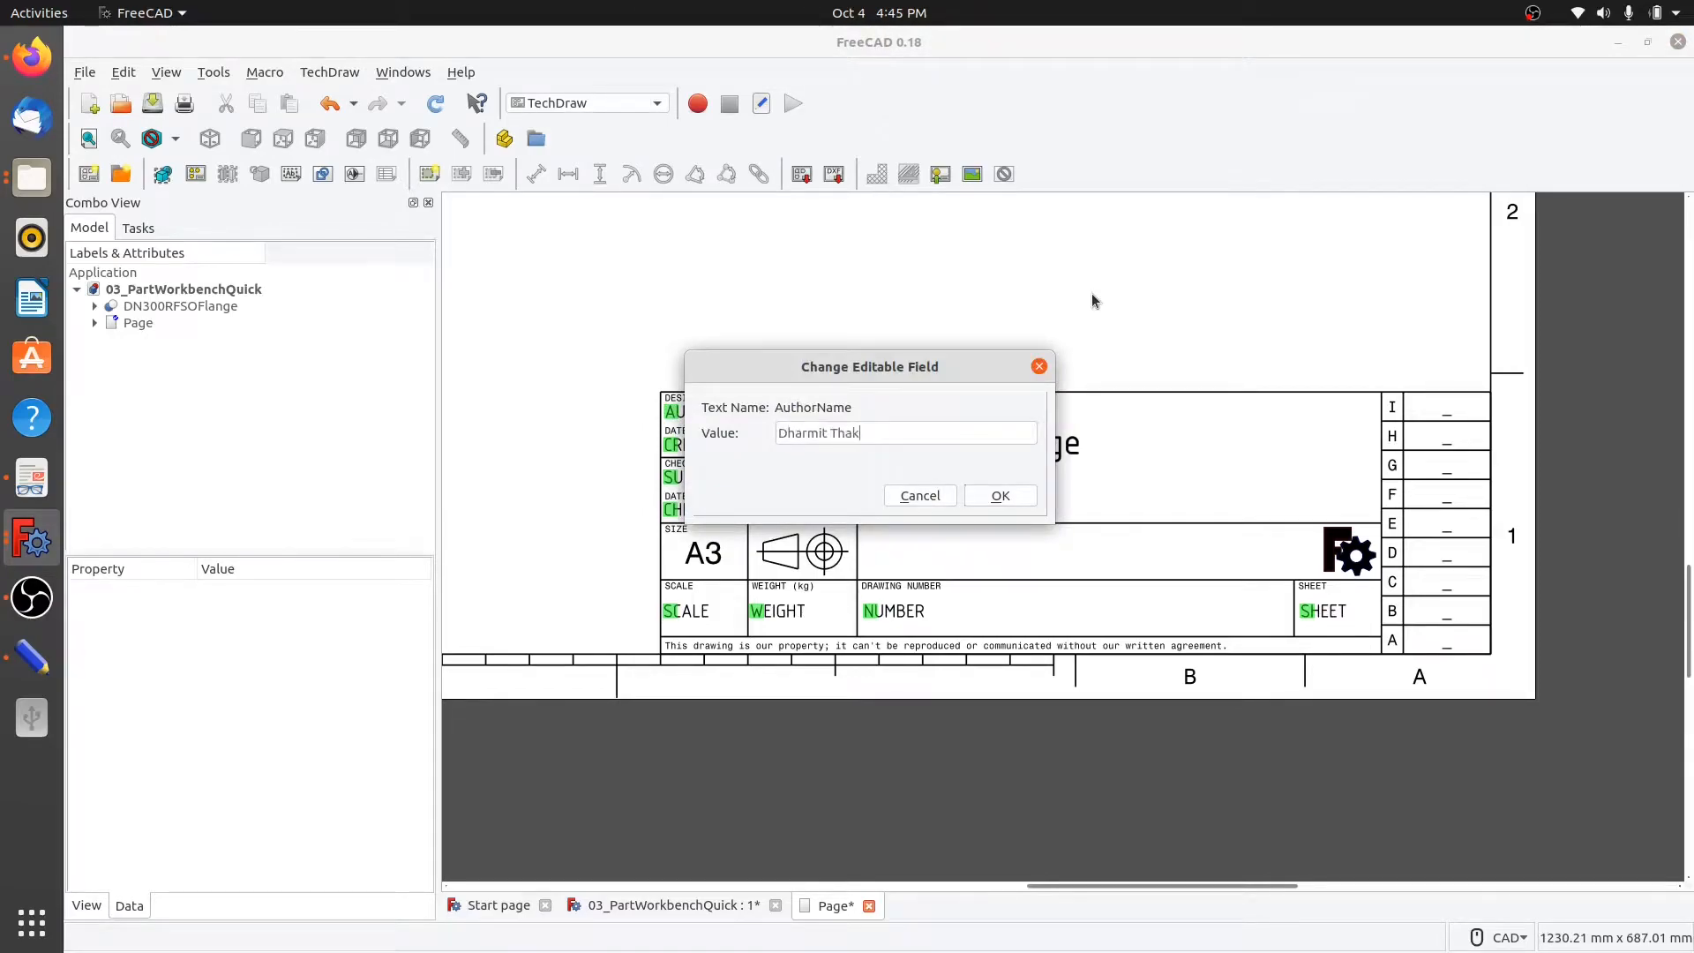
key("Return")
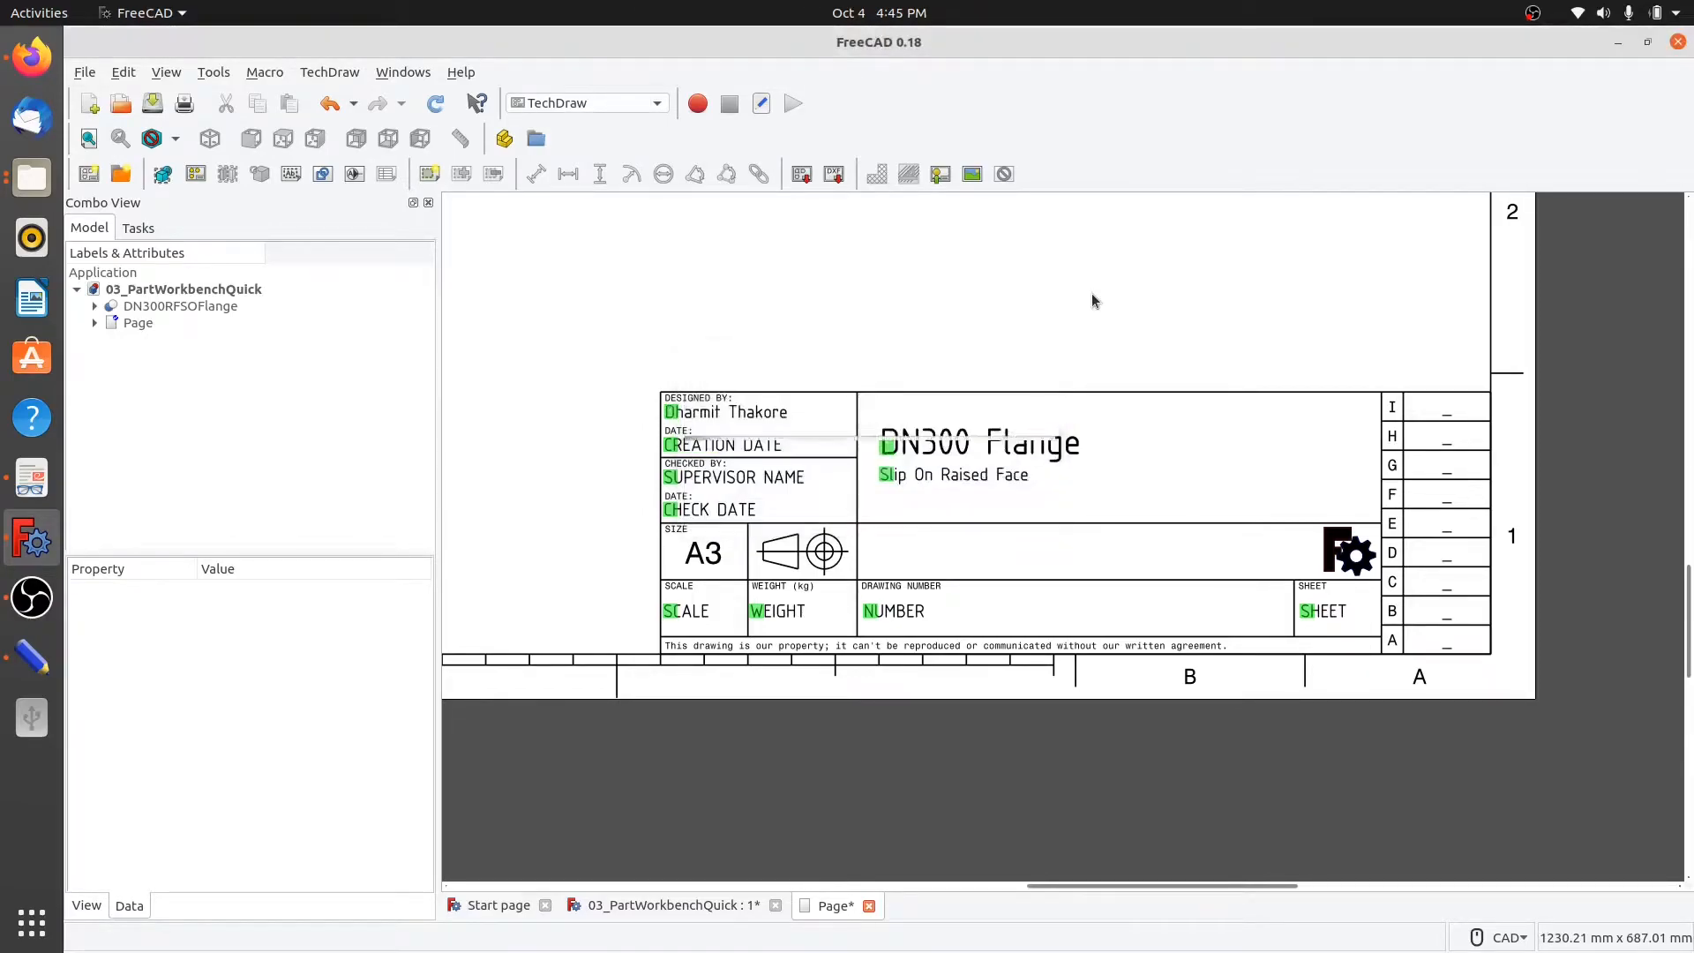
left_click(669, 444)
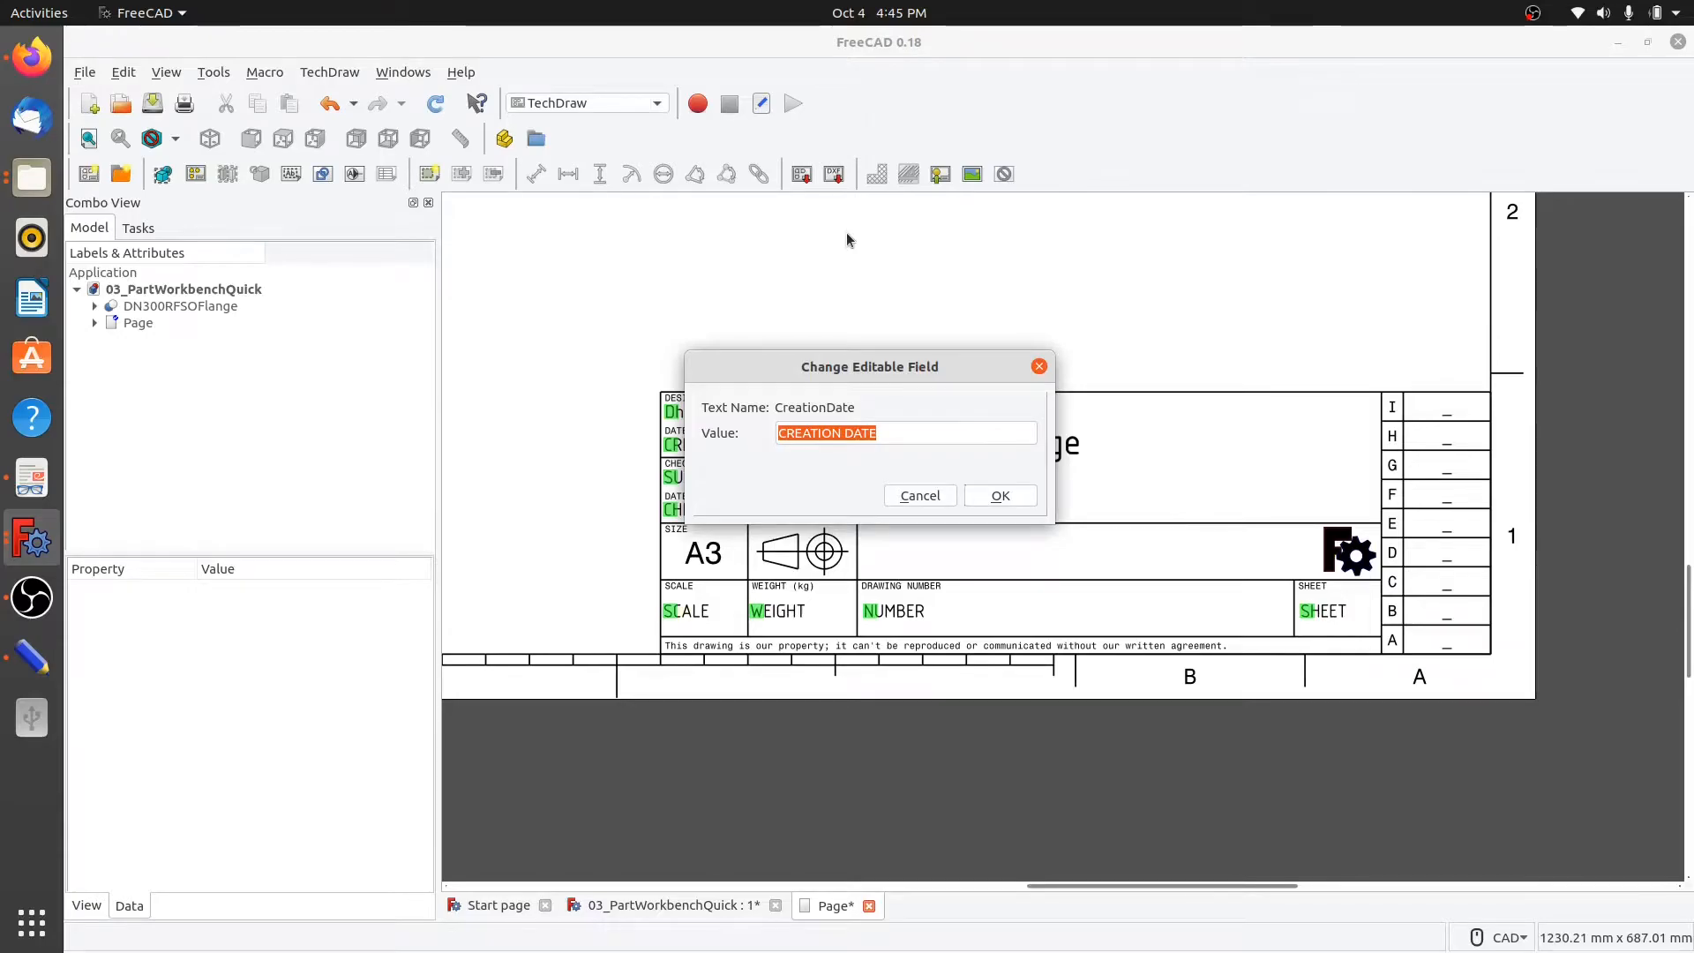
type("4-Oct-2020")
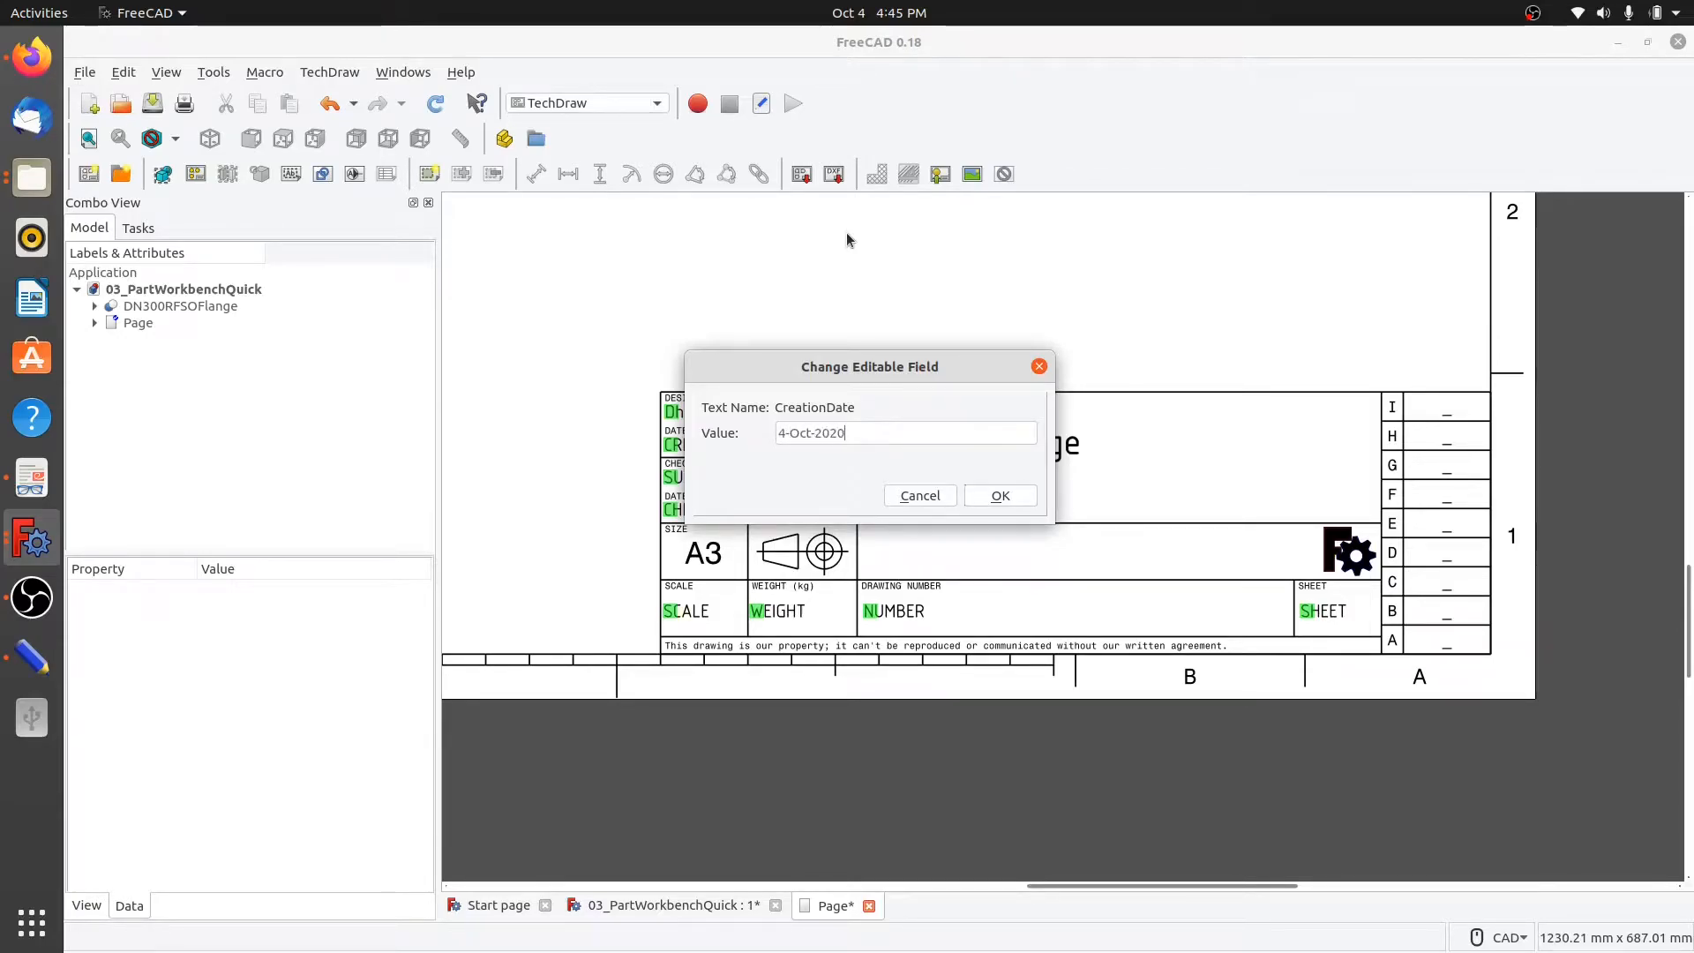
key("Return")
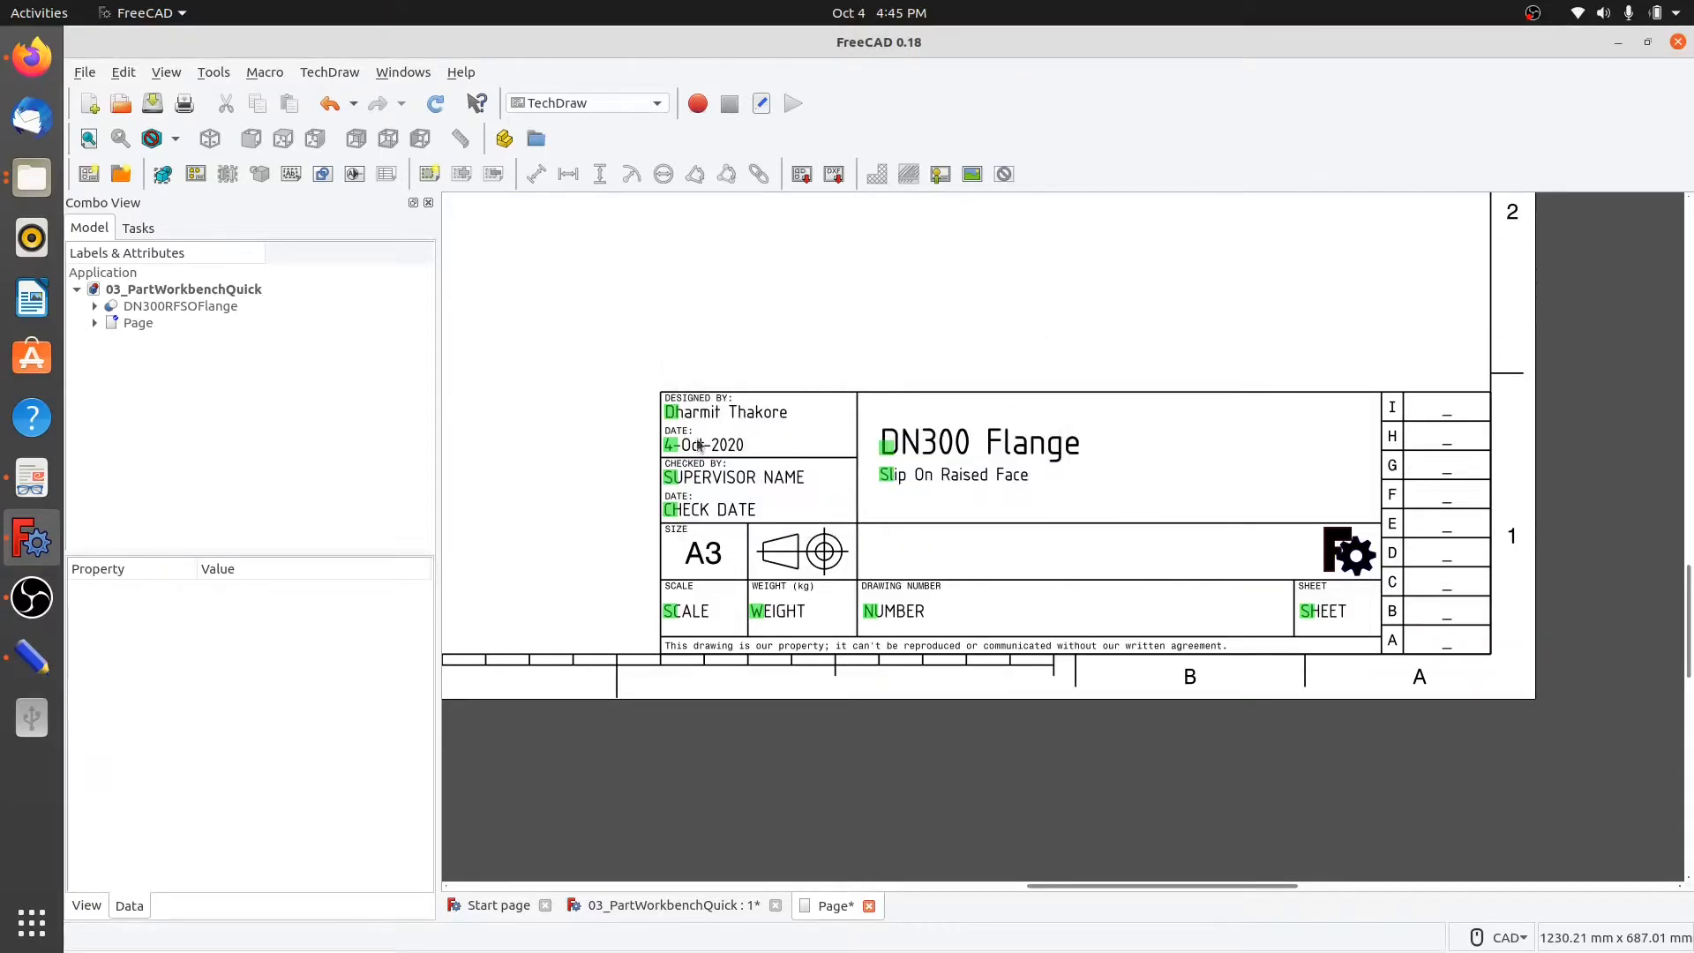
Enter the supervisor's full name in the checked-by field and set the check date to 4-Oct-2020.
left_click(671, 477)
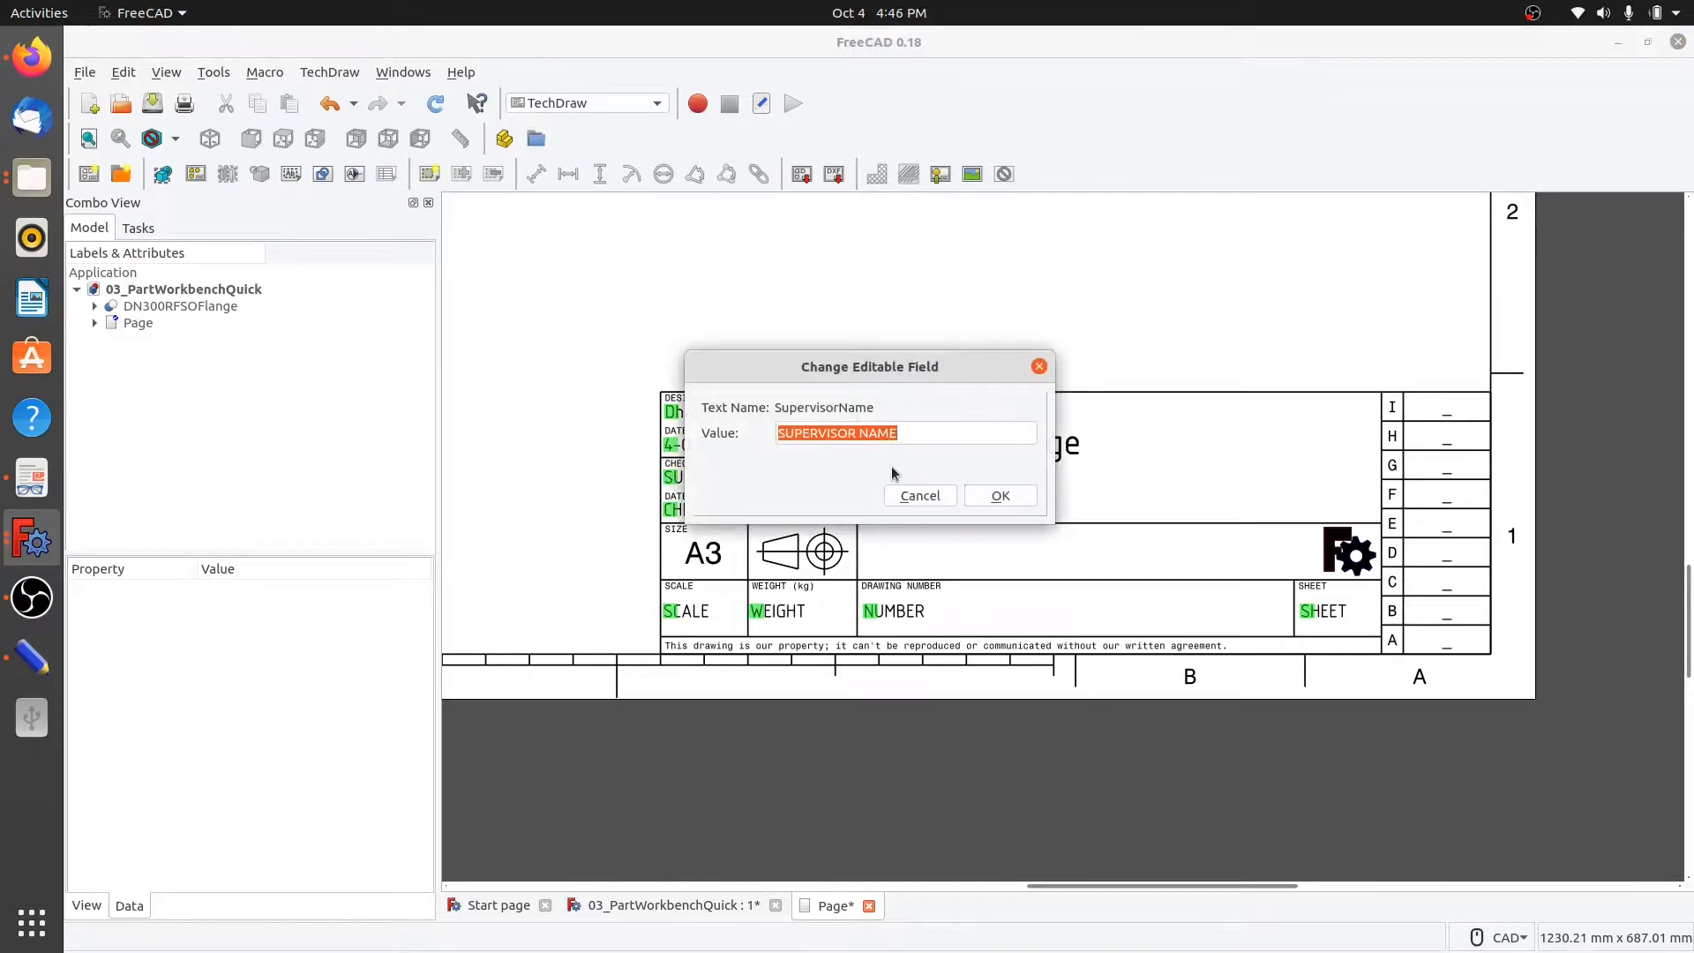
type("Dharmit Thakore")
key("Return")
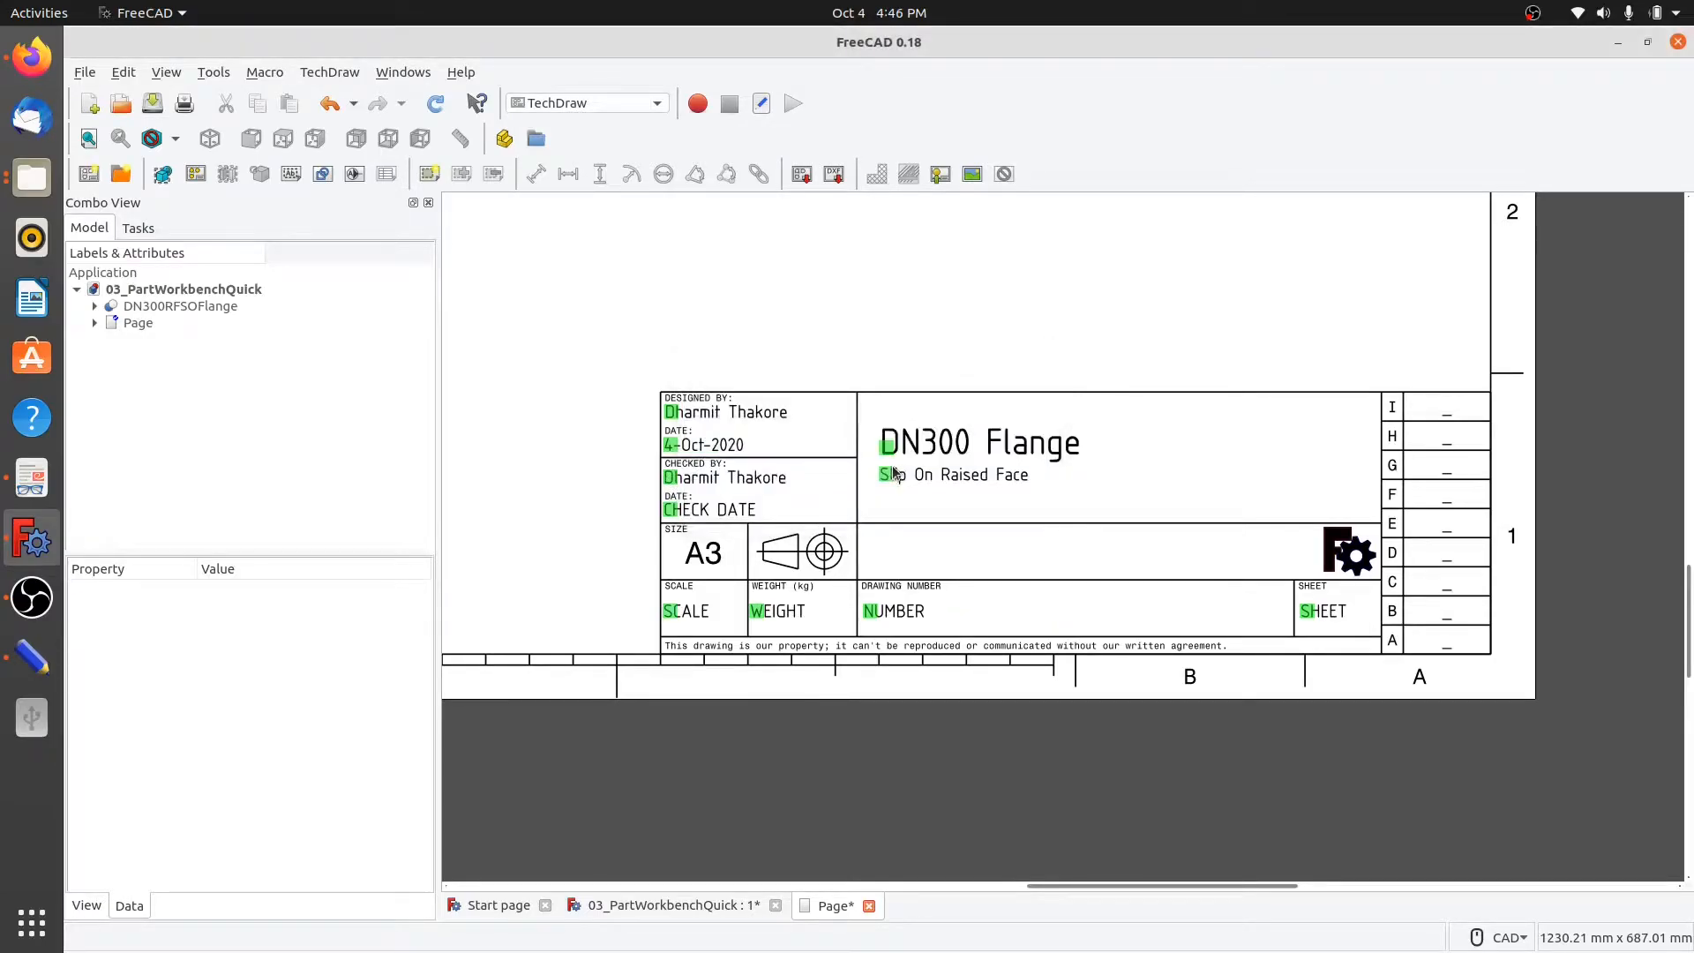
left_click(671, 510)
type("4-Oct-2020")
key("Return")
Leave the drawing number field as it is and set the title block's sheet number to "1 of 1".
left_click(872, 618)
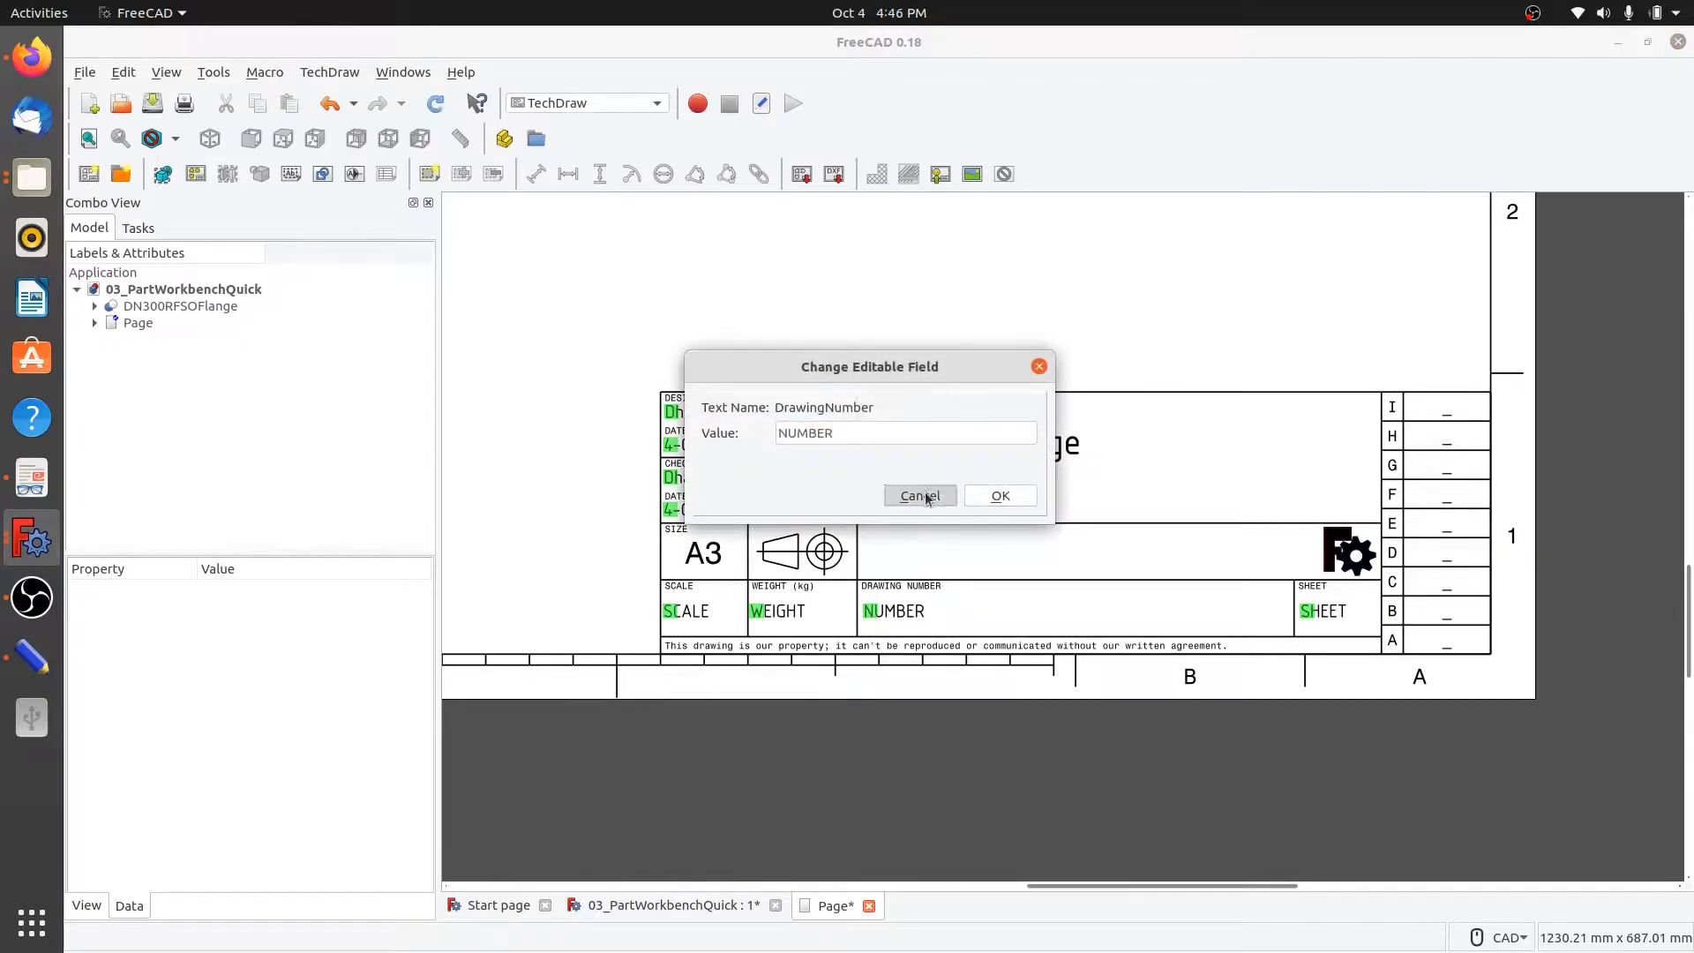
left_click(921, 496)
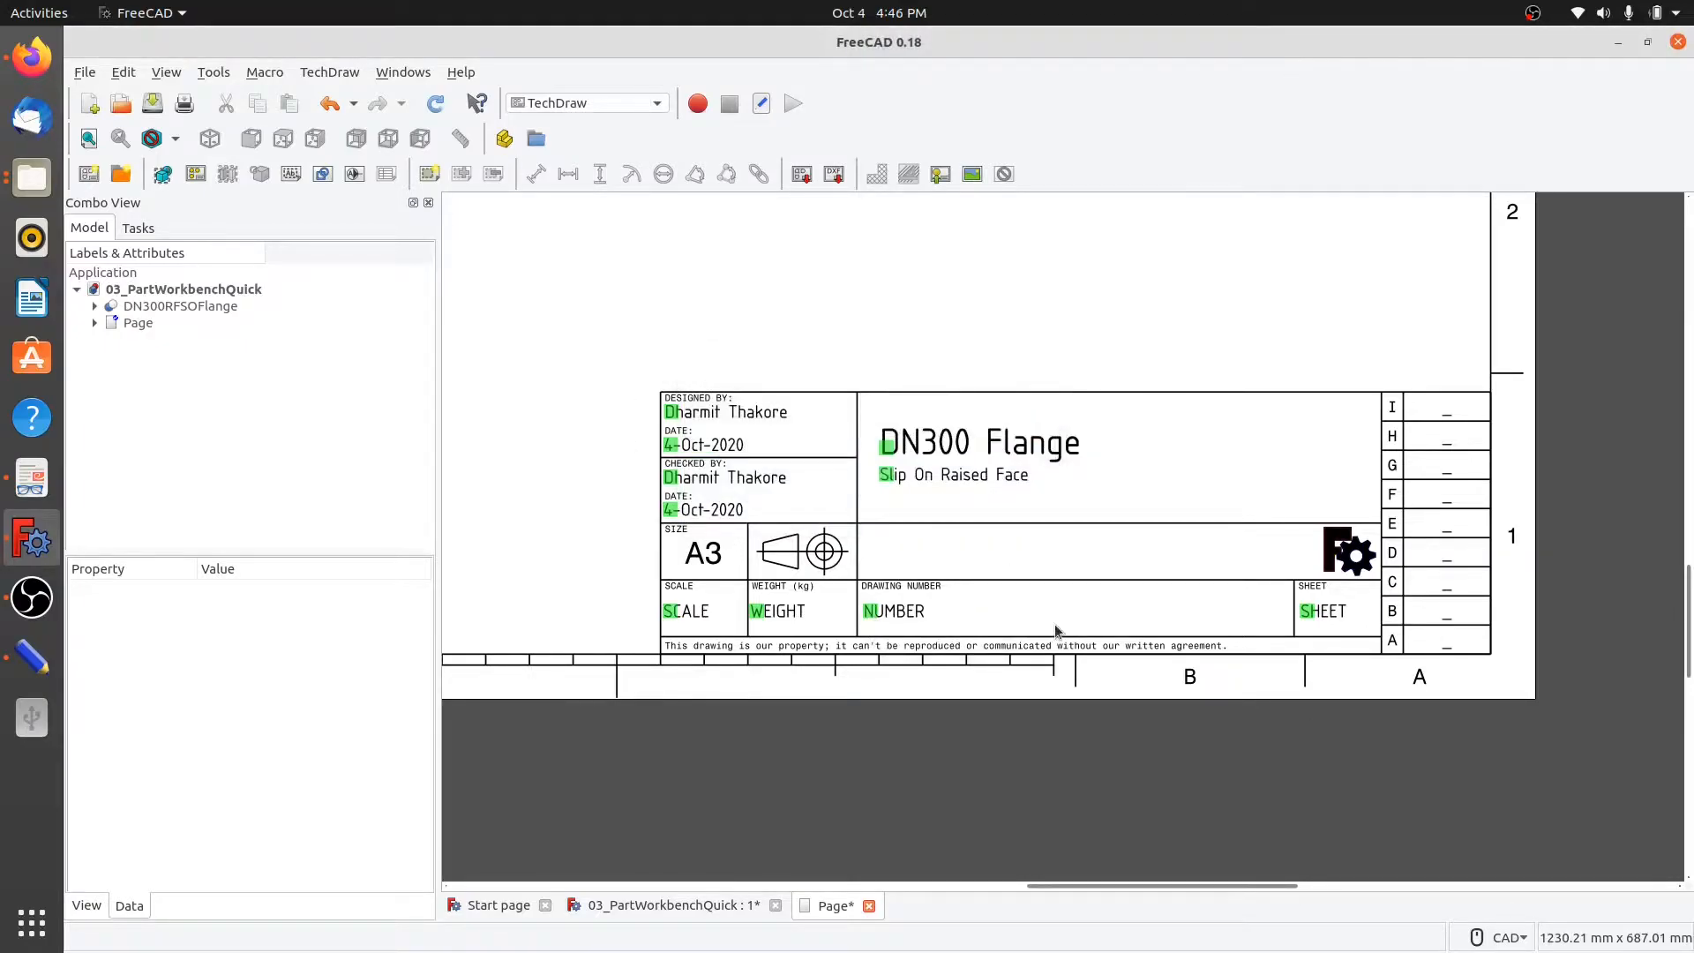
left_click(1310, 612)
type("1 of 1")
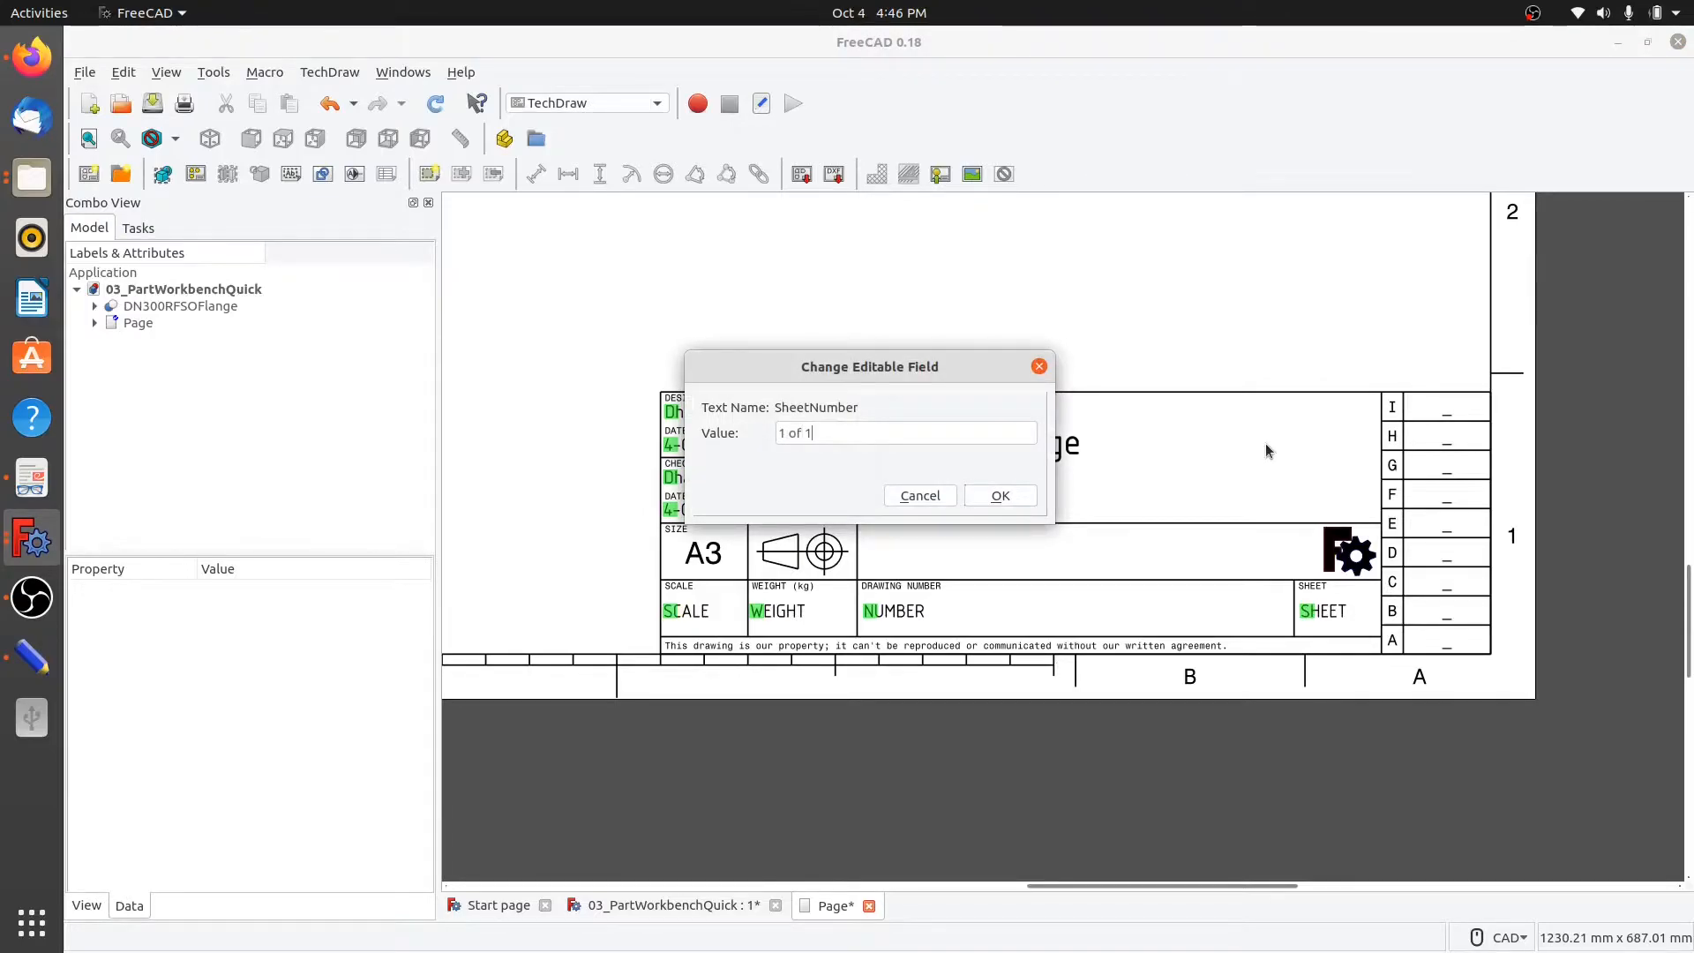
left_click(986, 495)
Select the DN300RFSOFlange model, orient its 3D view to Top and return to the drawing page.
scroll(993, 495, "down", 5)
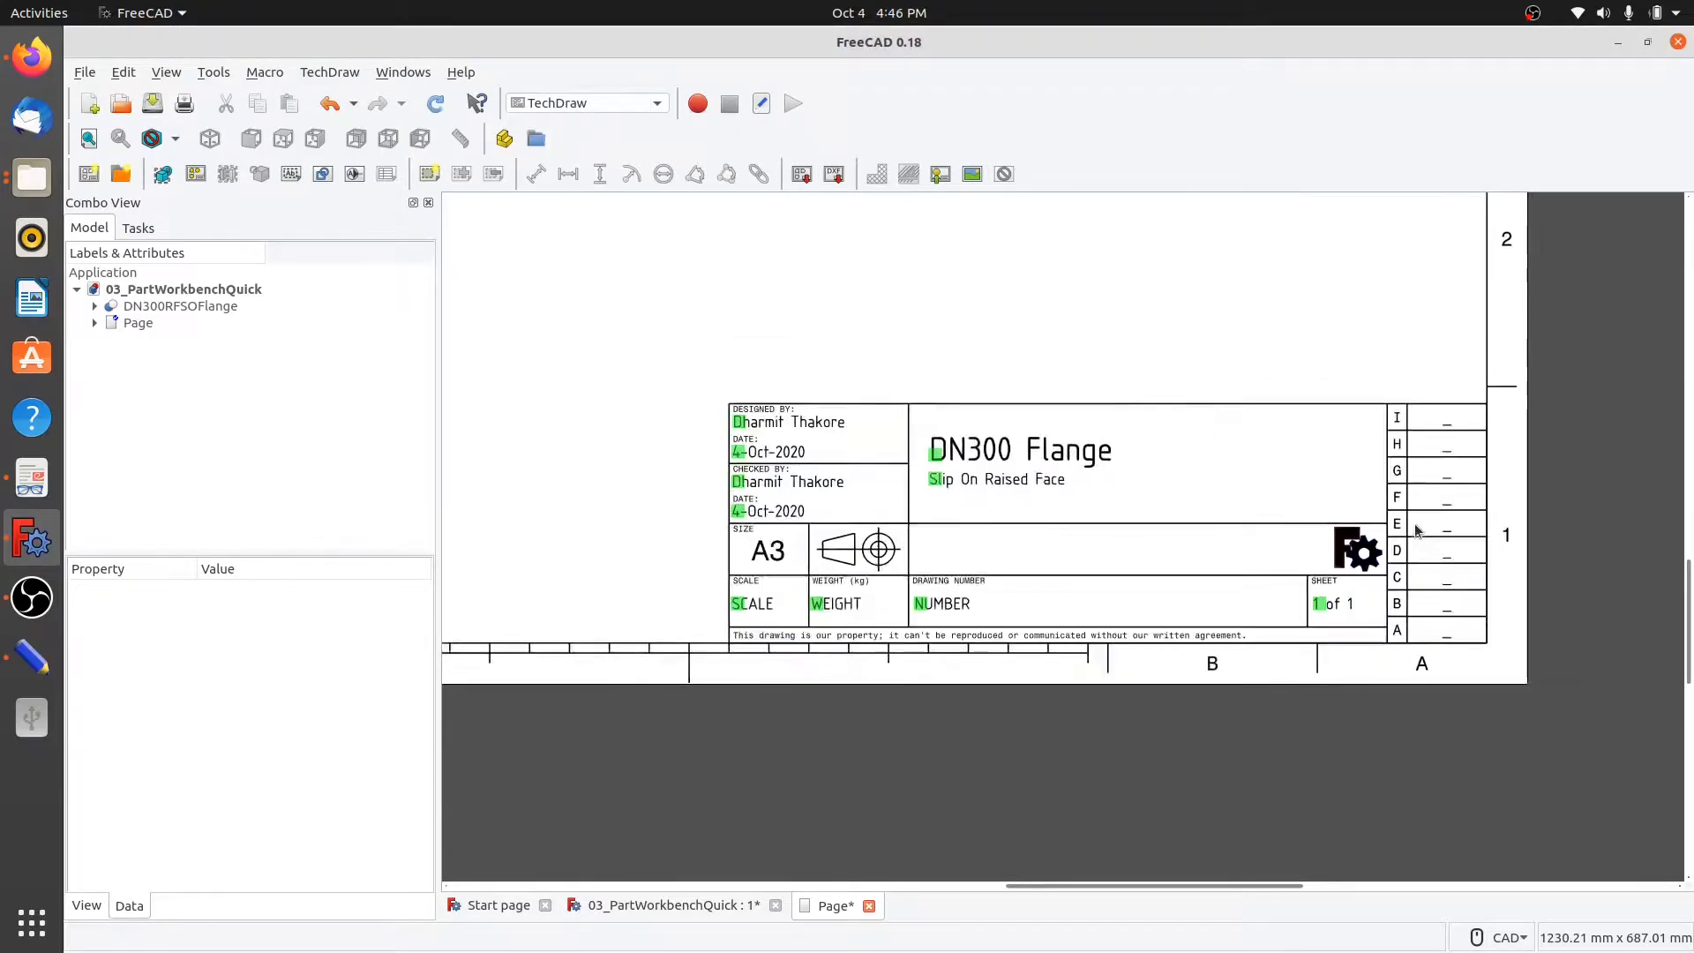
scroll(1273, 513, "up", 2)
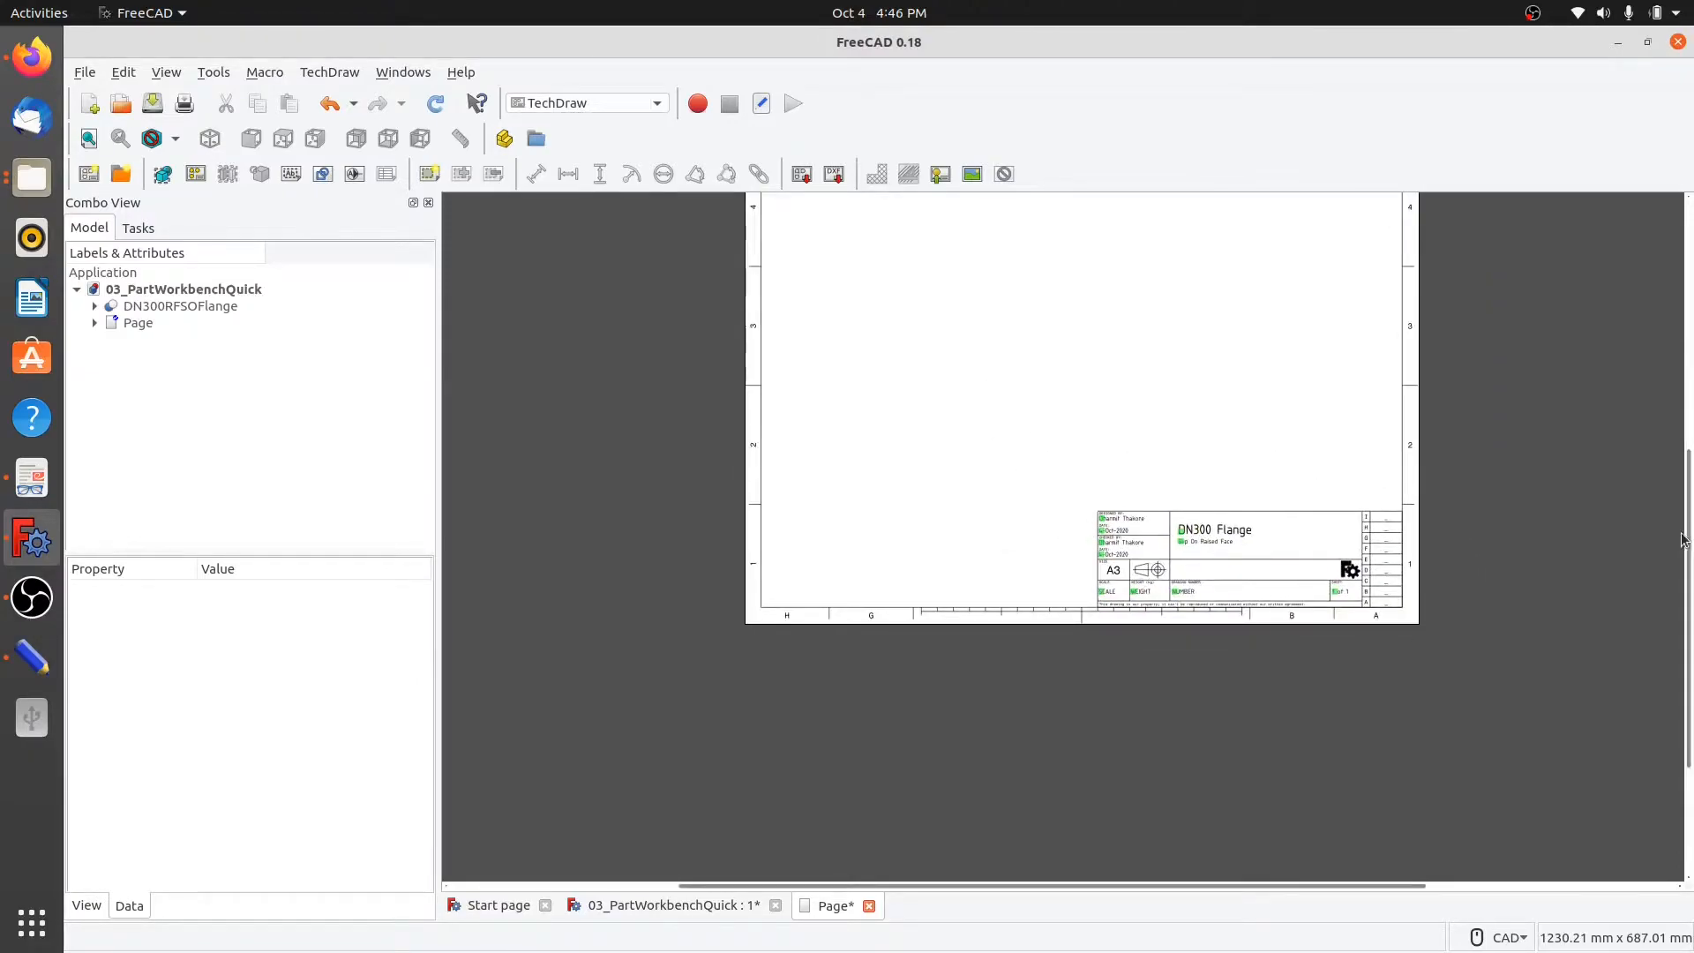
left_click_drag(1687, 533, 1684, 460)
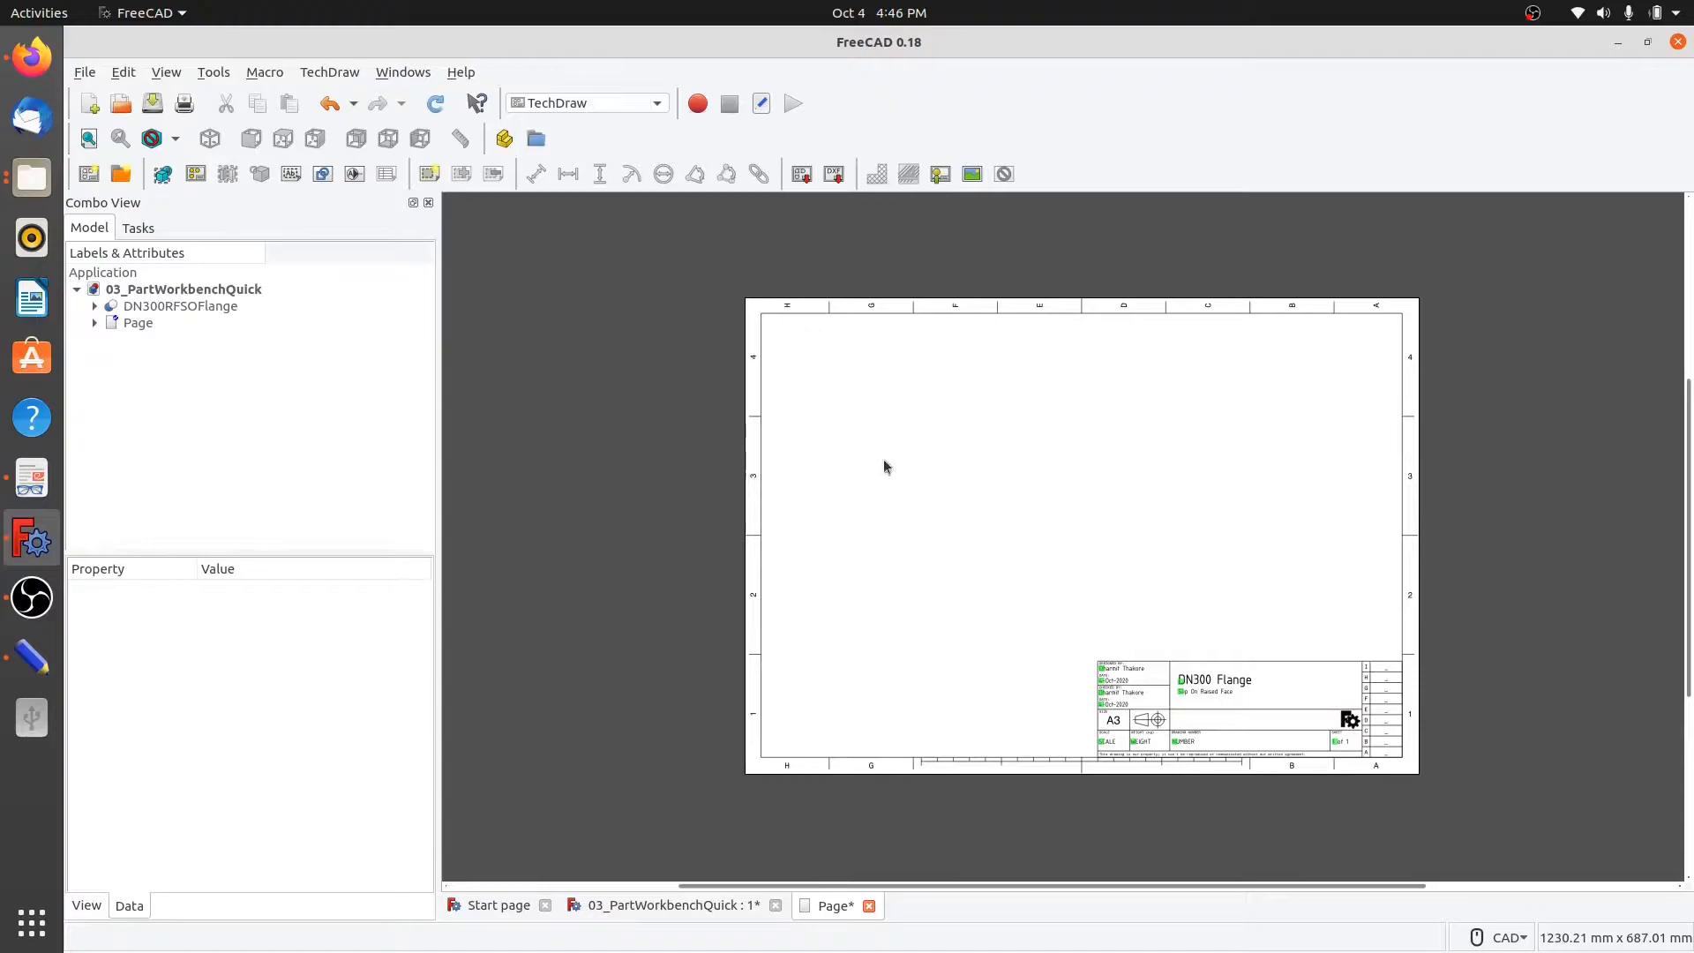
left_click(173, 309)
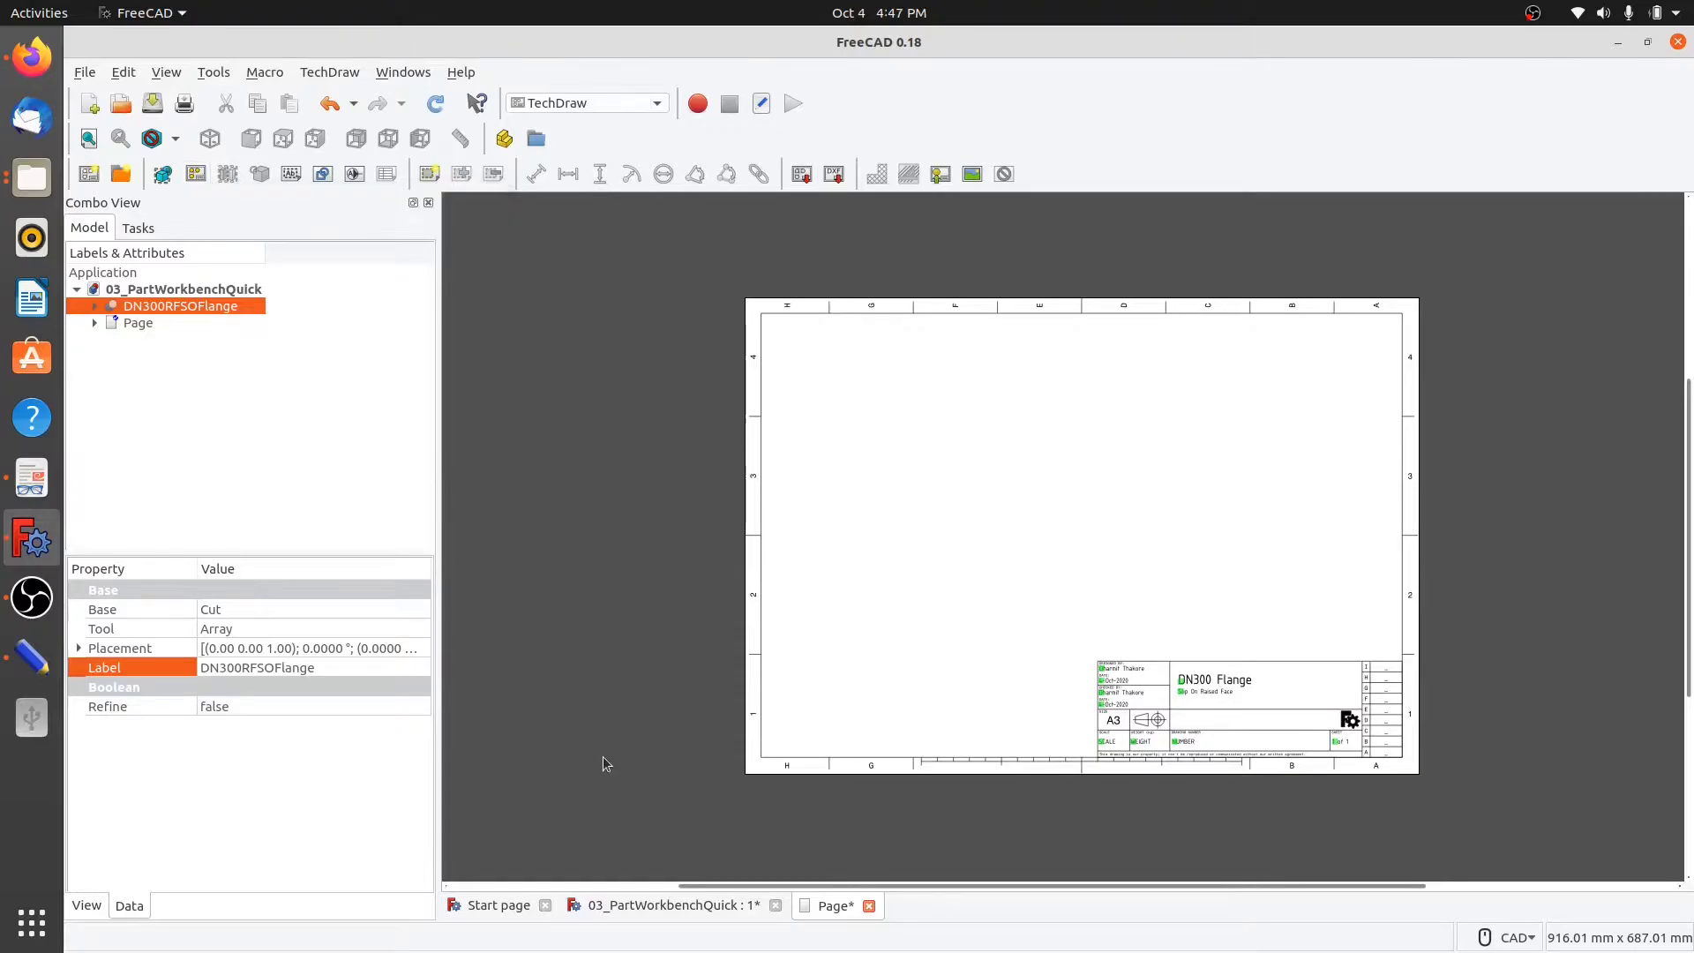
left_click(667, 906)
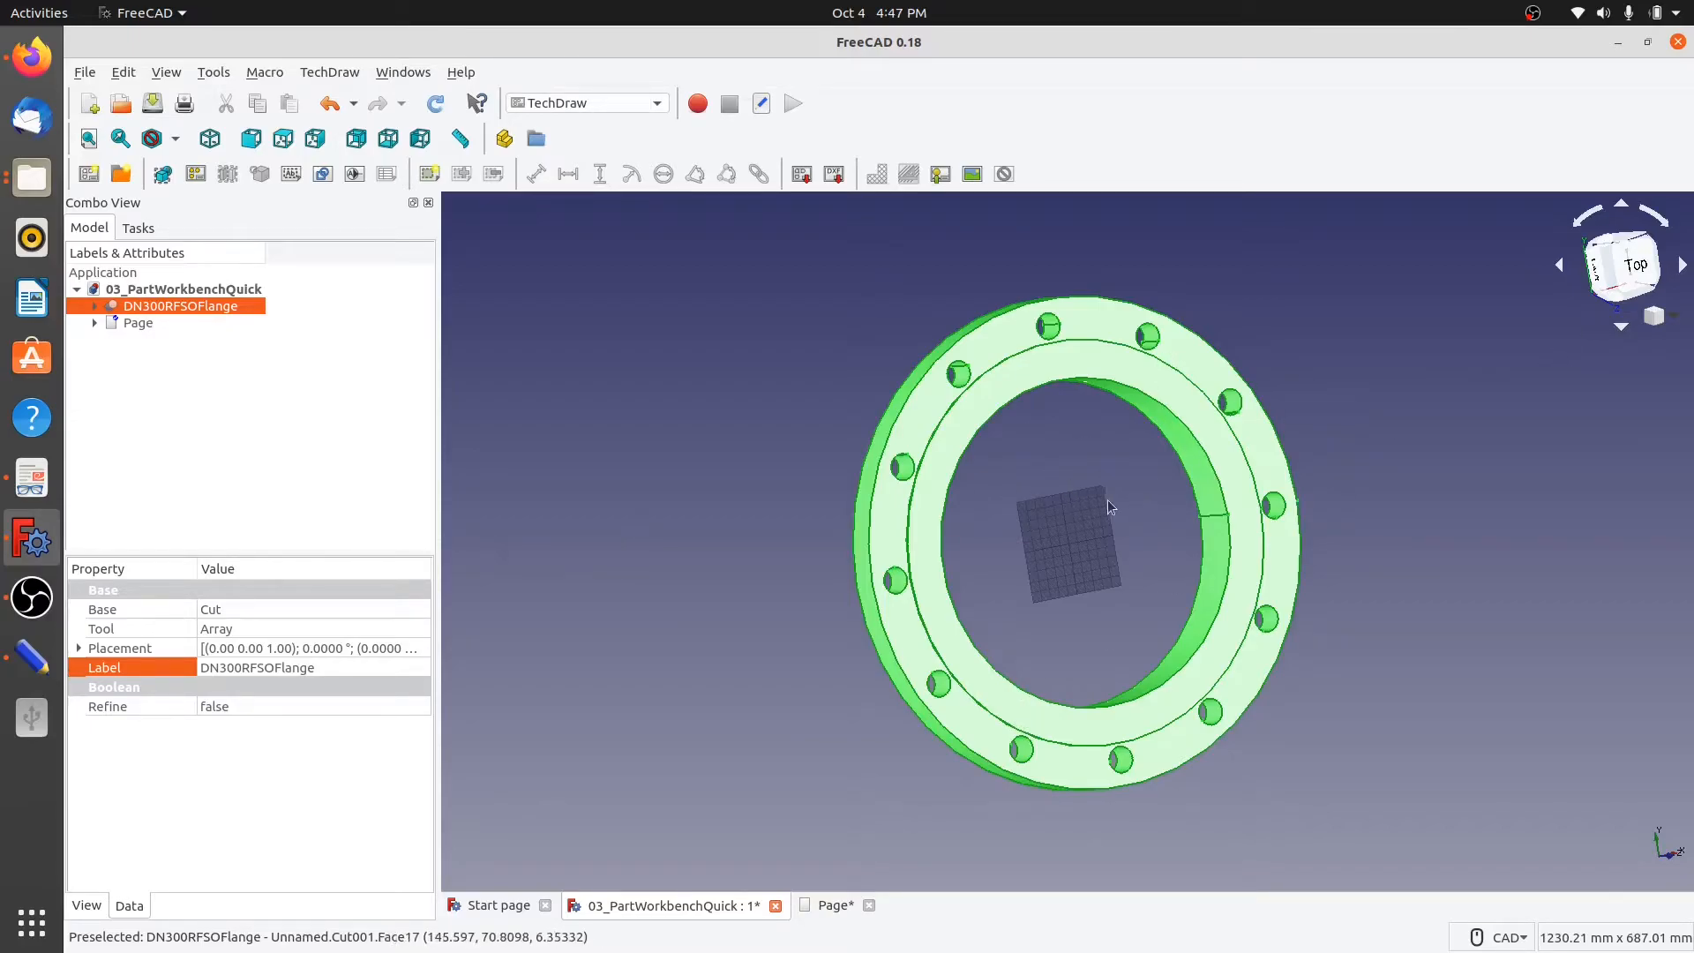
left_click(1638, 266)
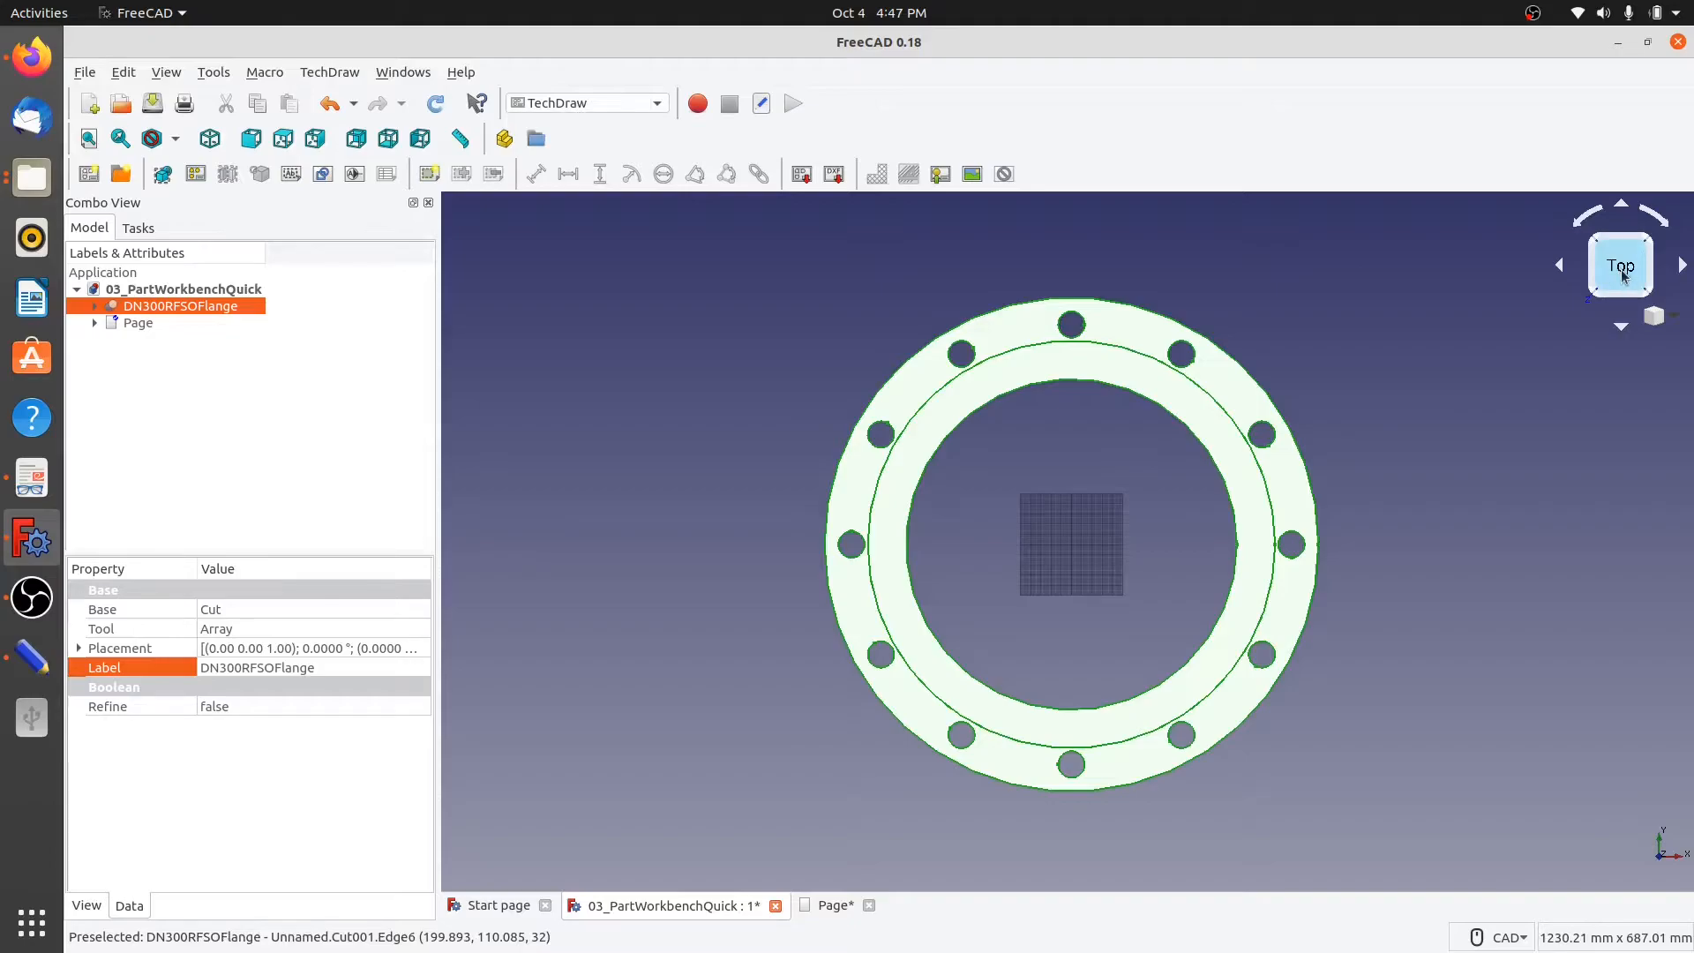
left_click(1627, 303)
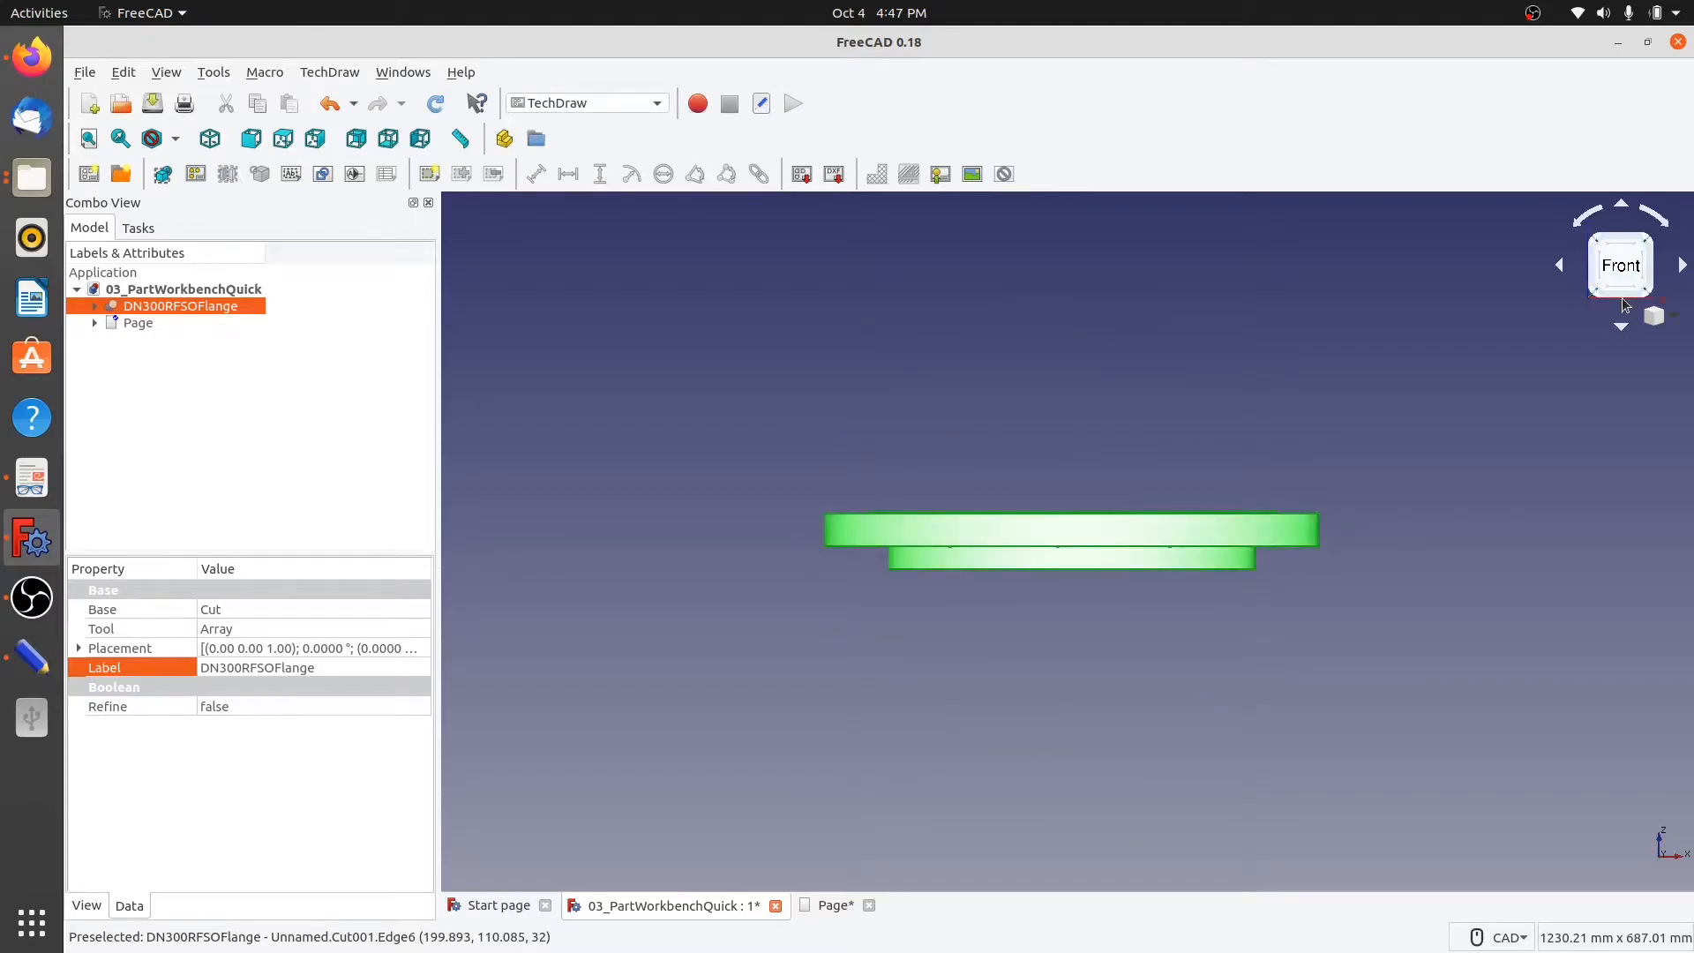
left_click(1622, 239)
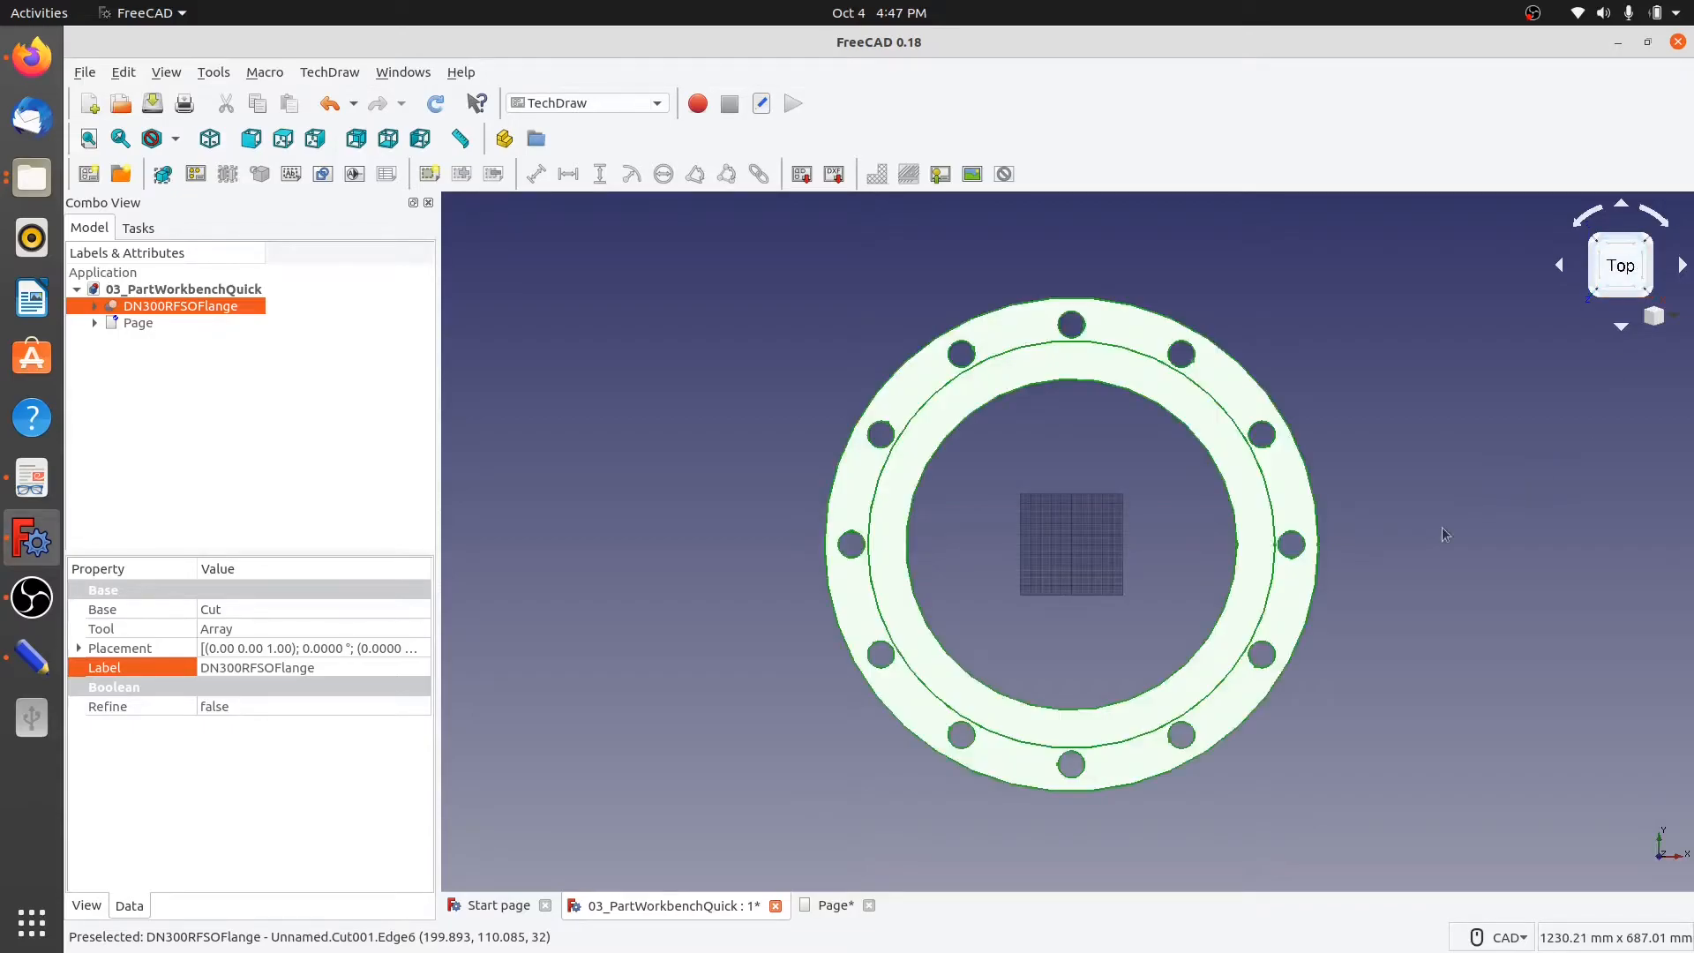
left_click(827, 905)
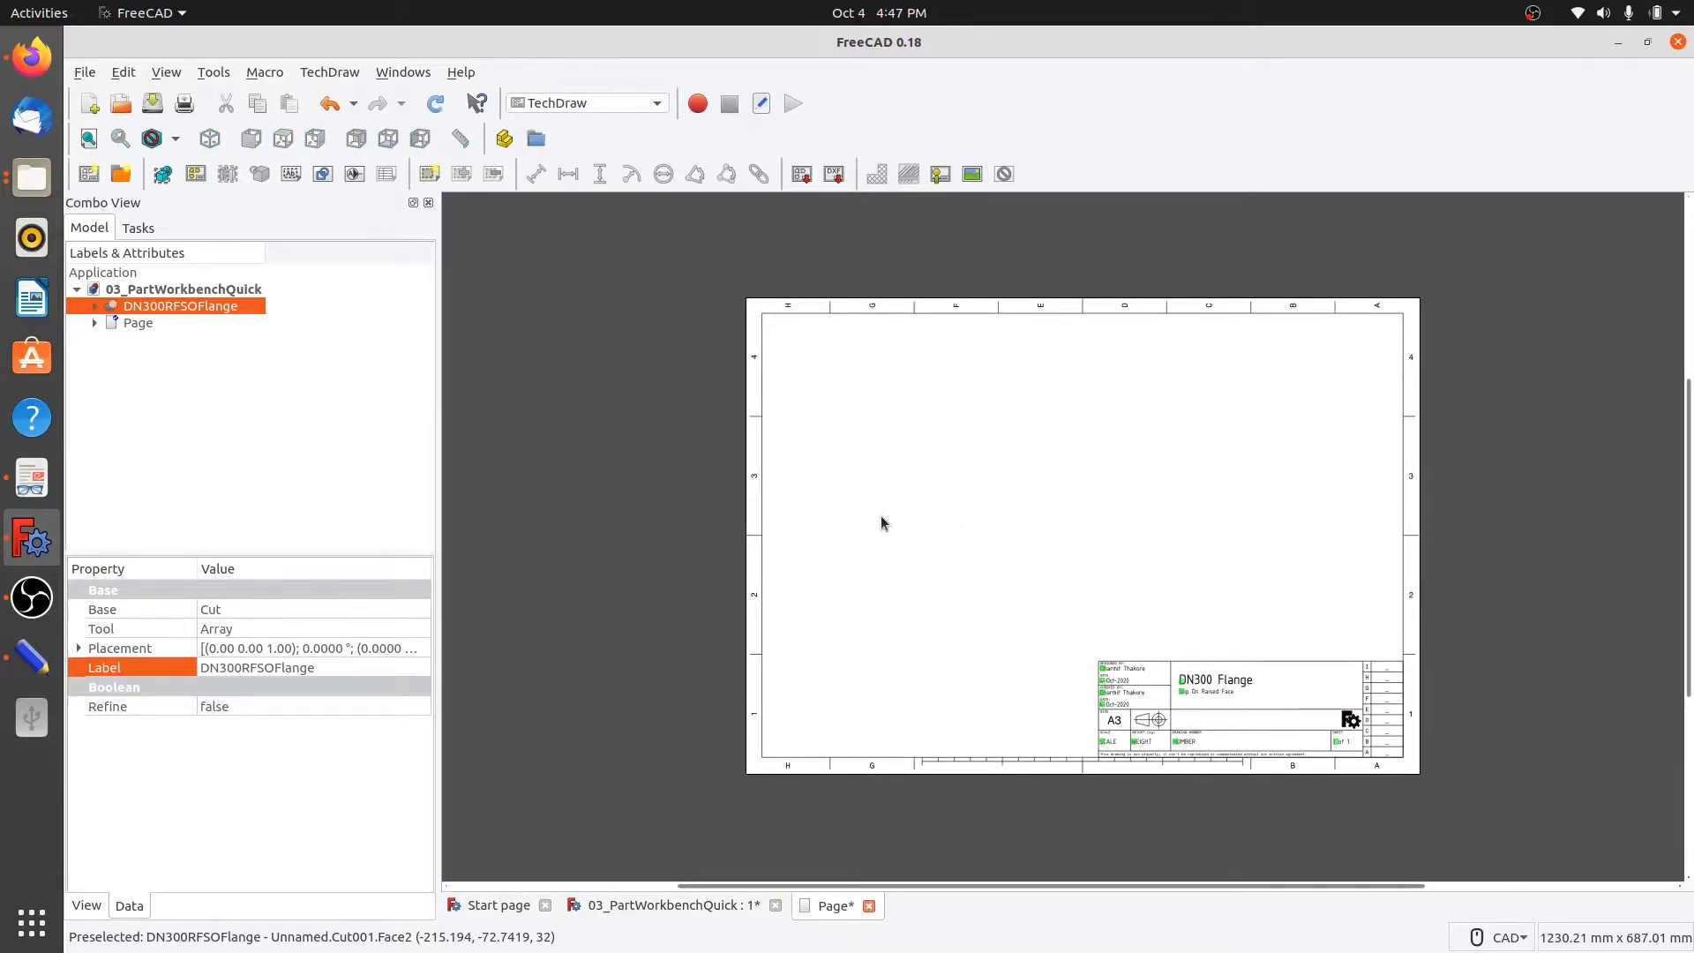
Insert a projection group of the flange with Third Angle projection and a custom scale of 1:5.
left_click(196, 175)
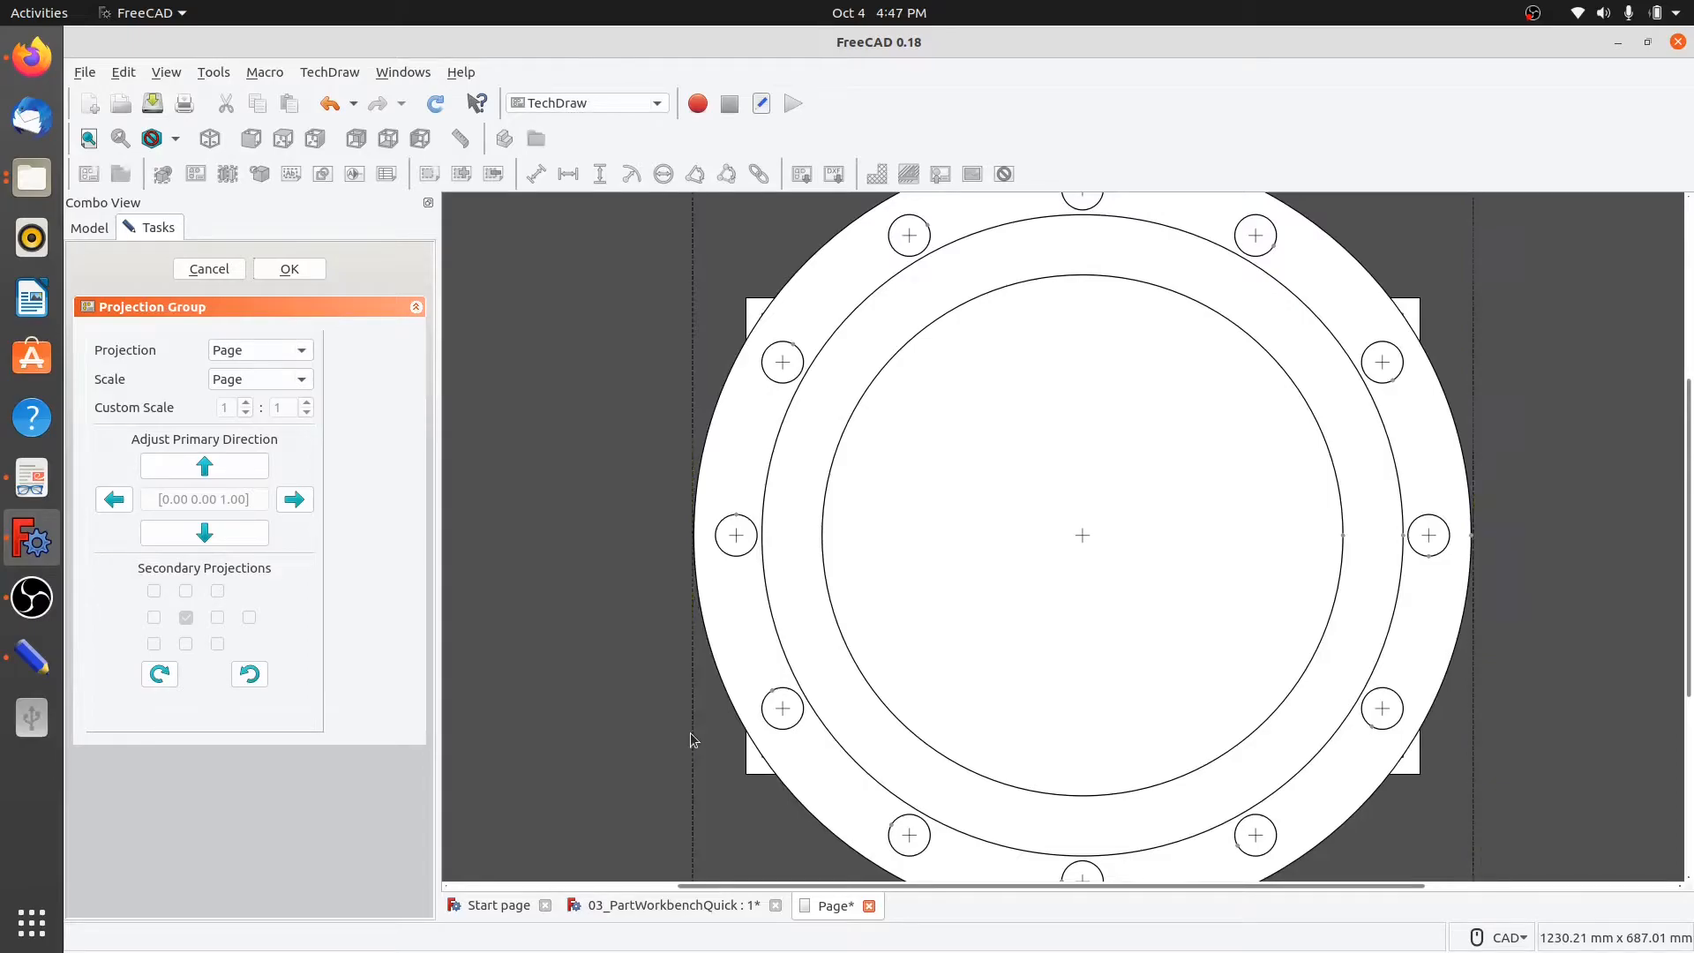
left_click(303, 351)
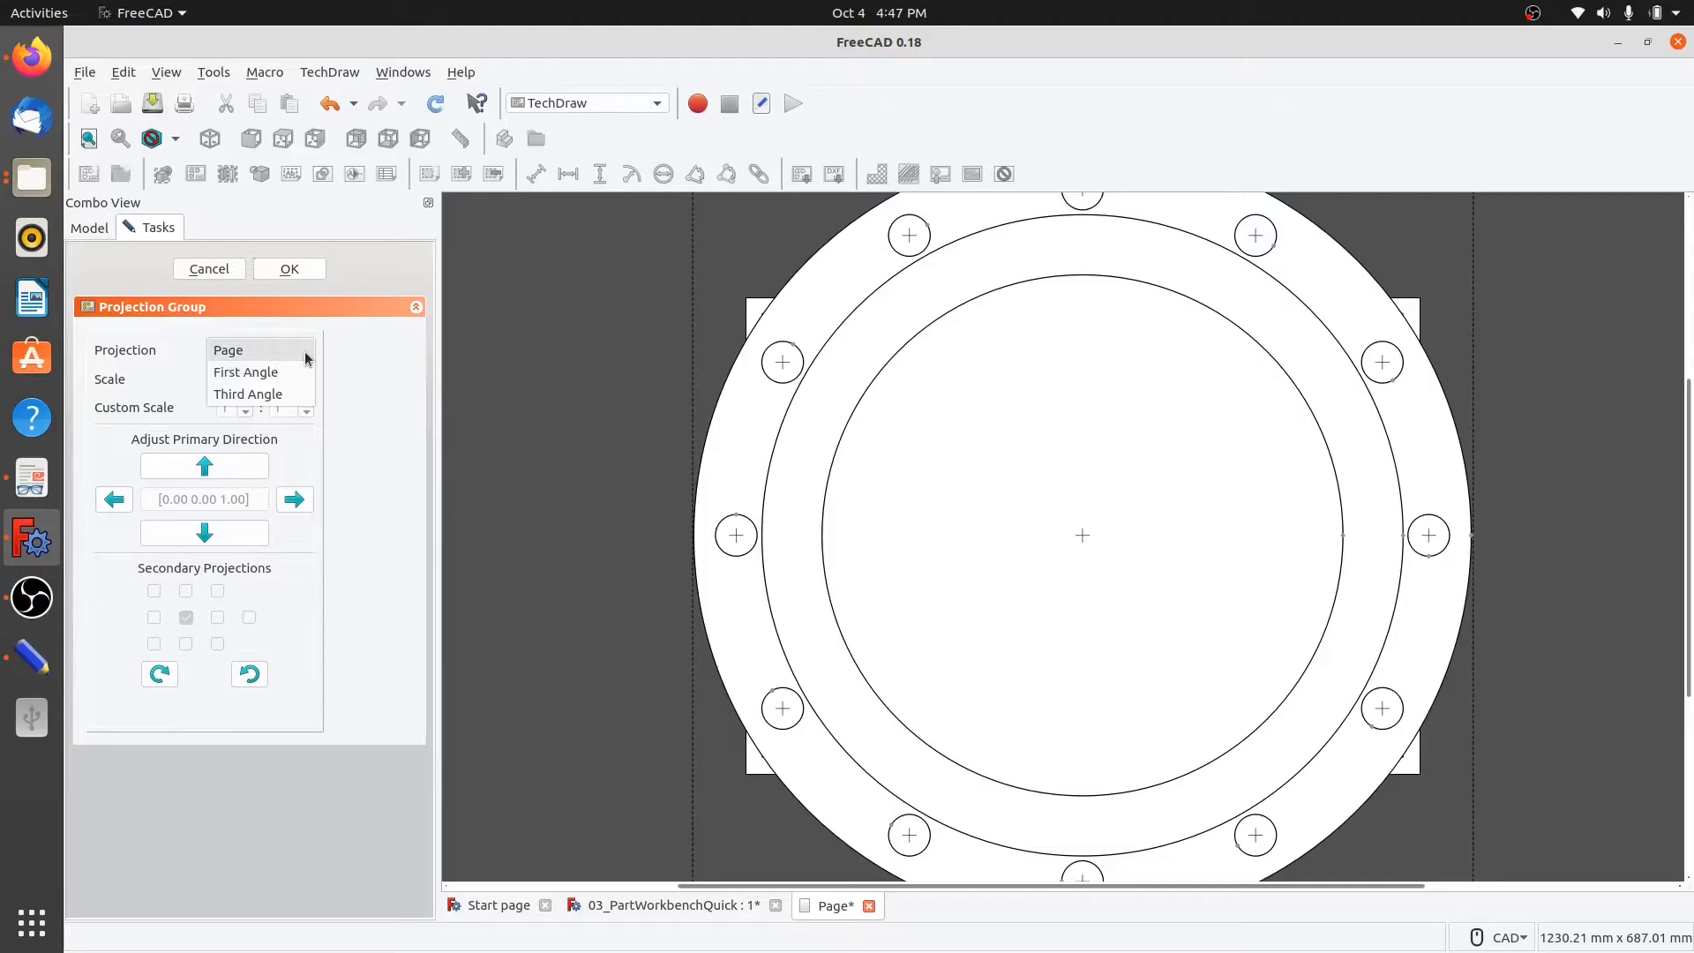
left_click(252, 393)
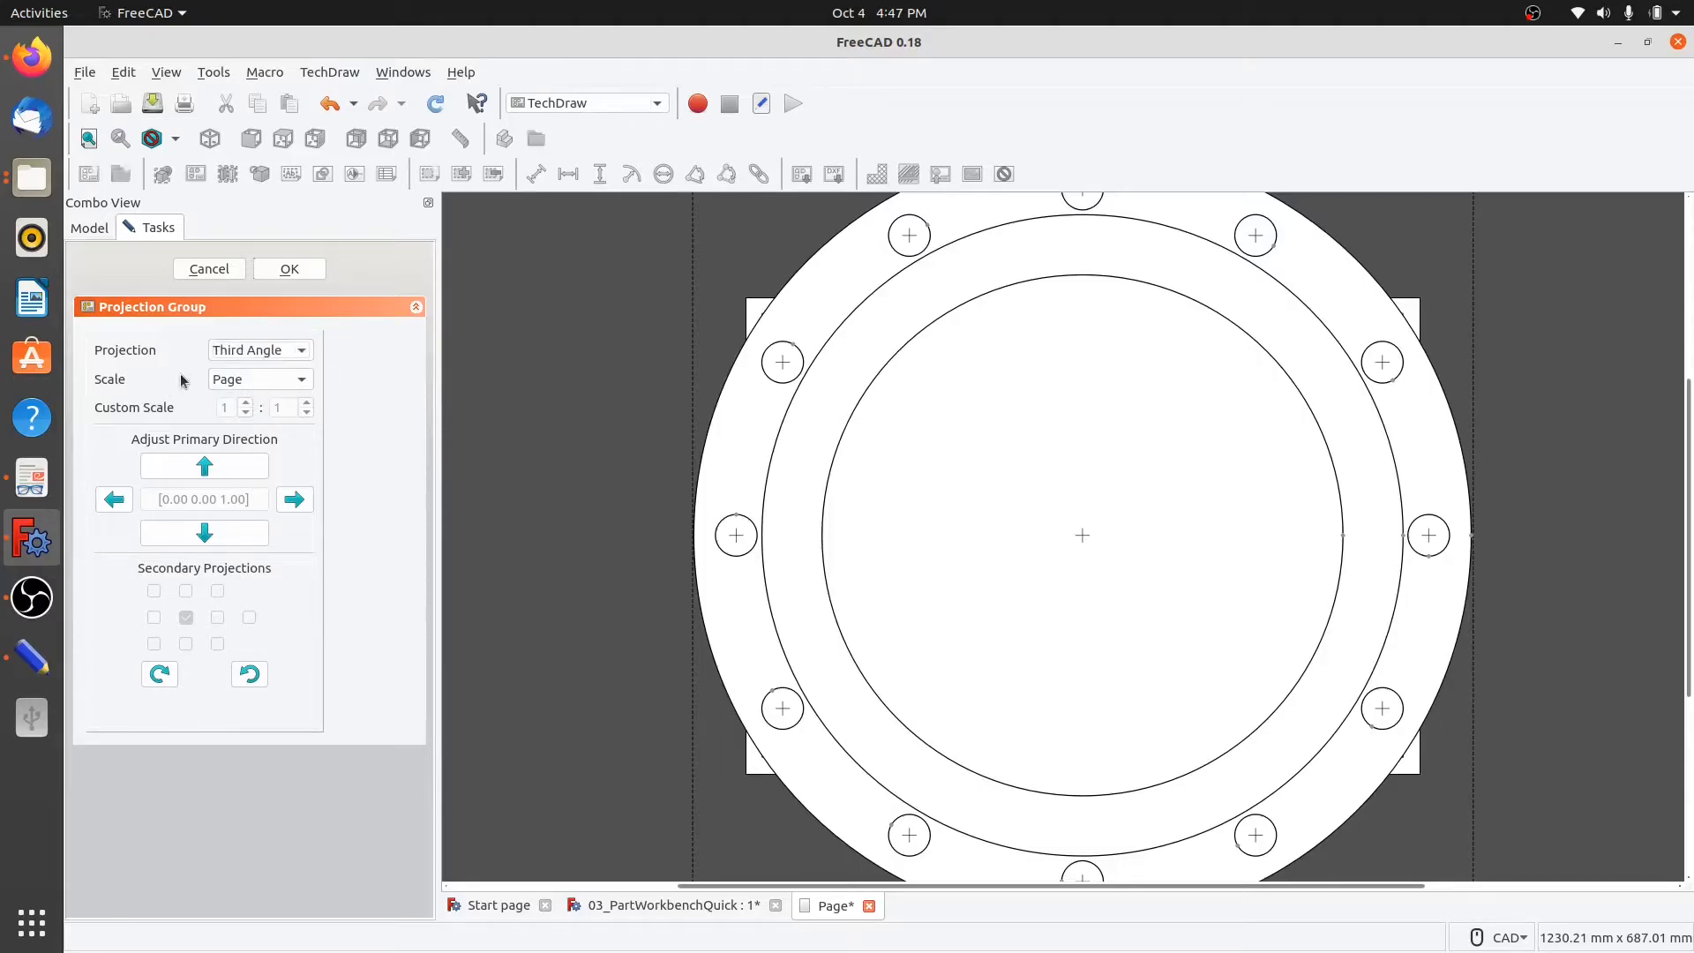
left_click(303, 383)
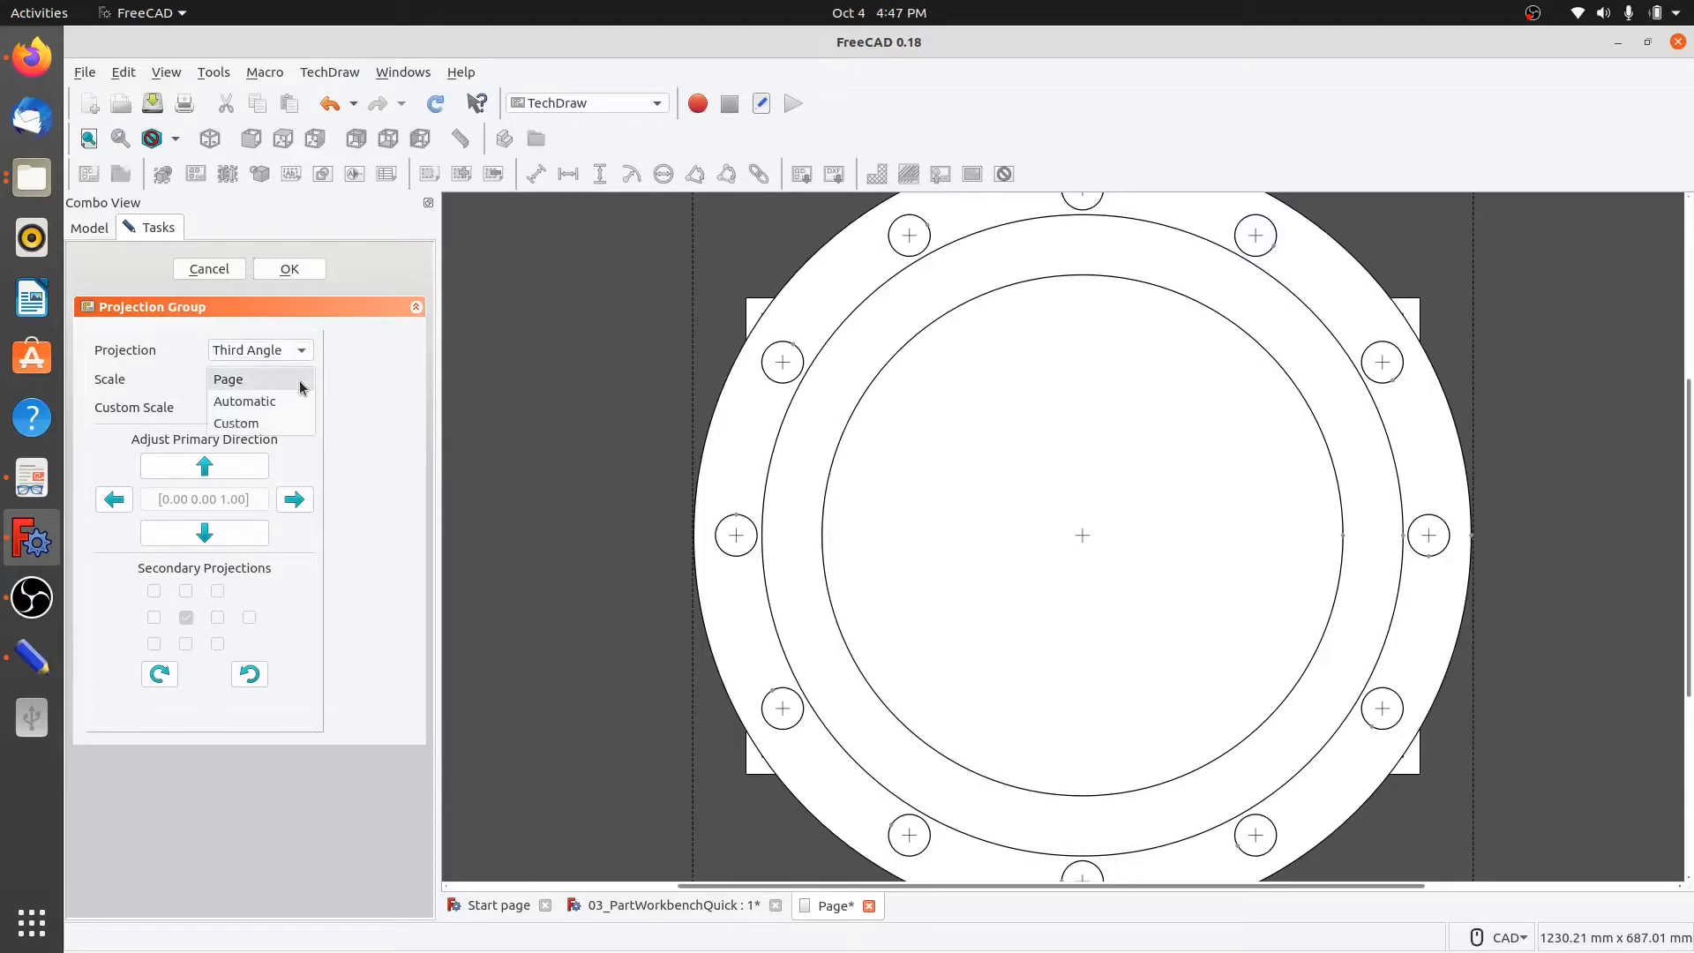
left_click(240, 427)
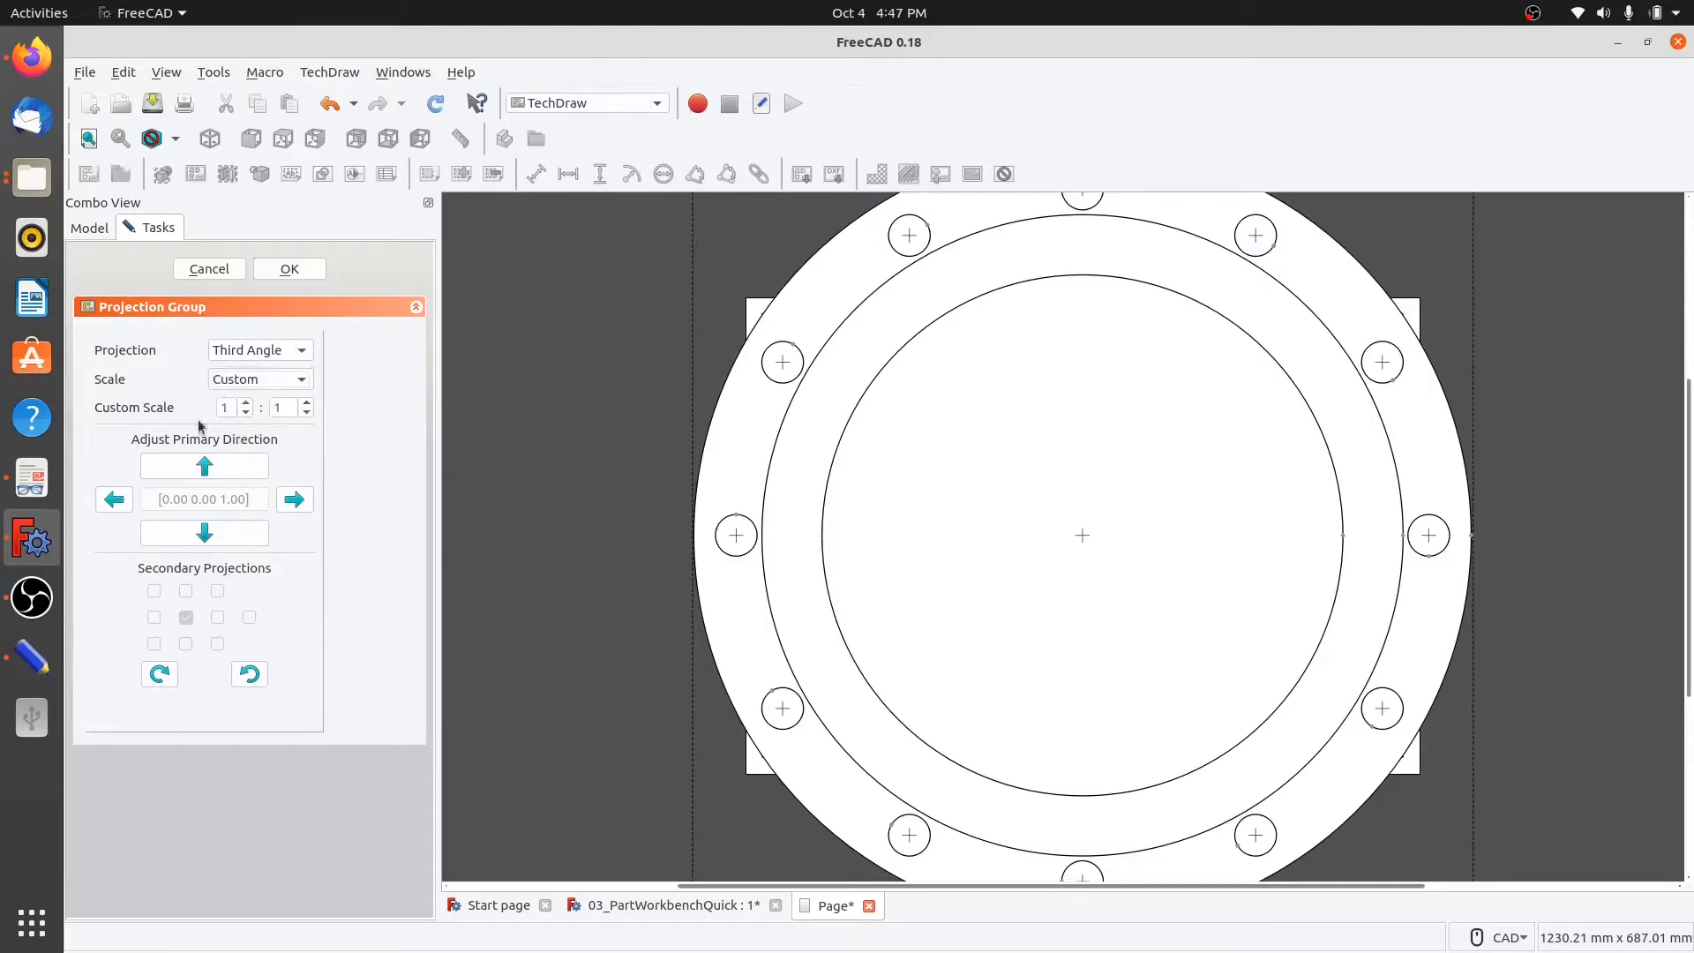
double_click(308, 404)
Add the Top and Right secondary projections to the group and recompute the drawing.
left_click(186, 592)
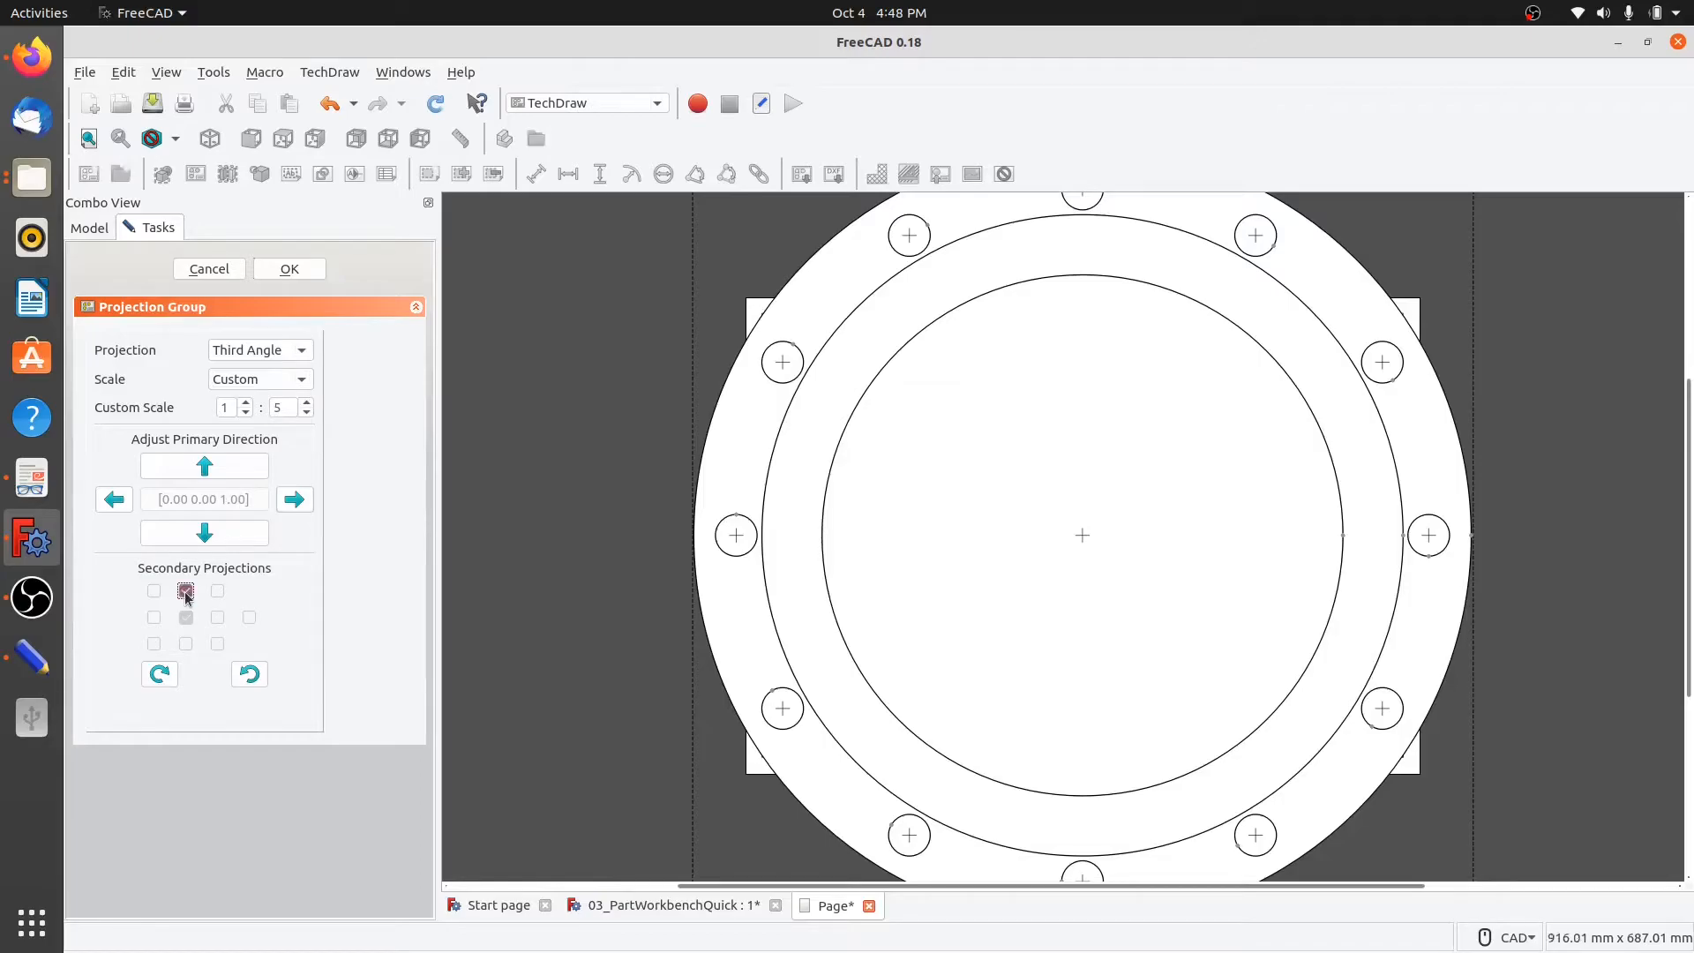
scroll(570, 618, "down", 14)
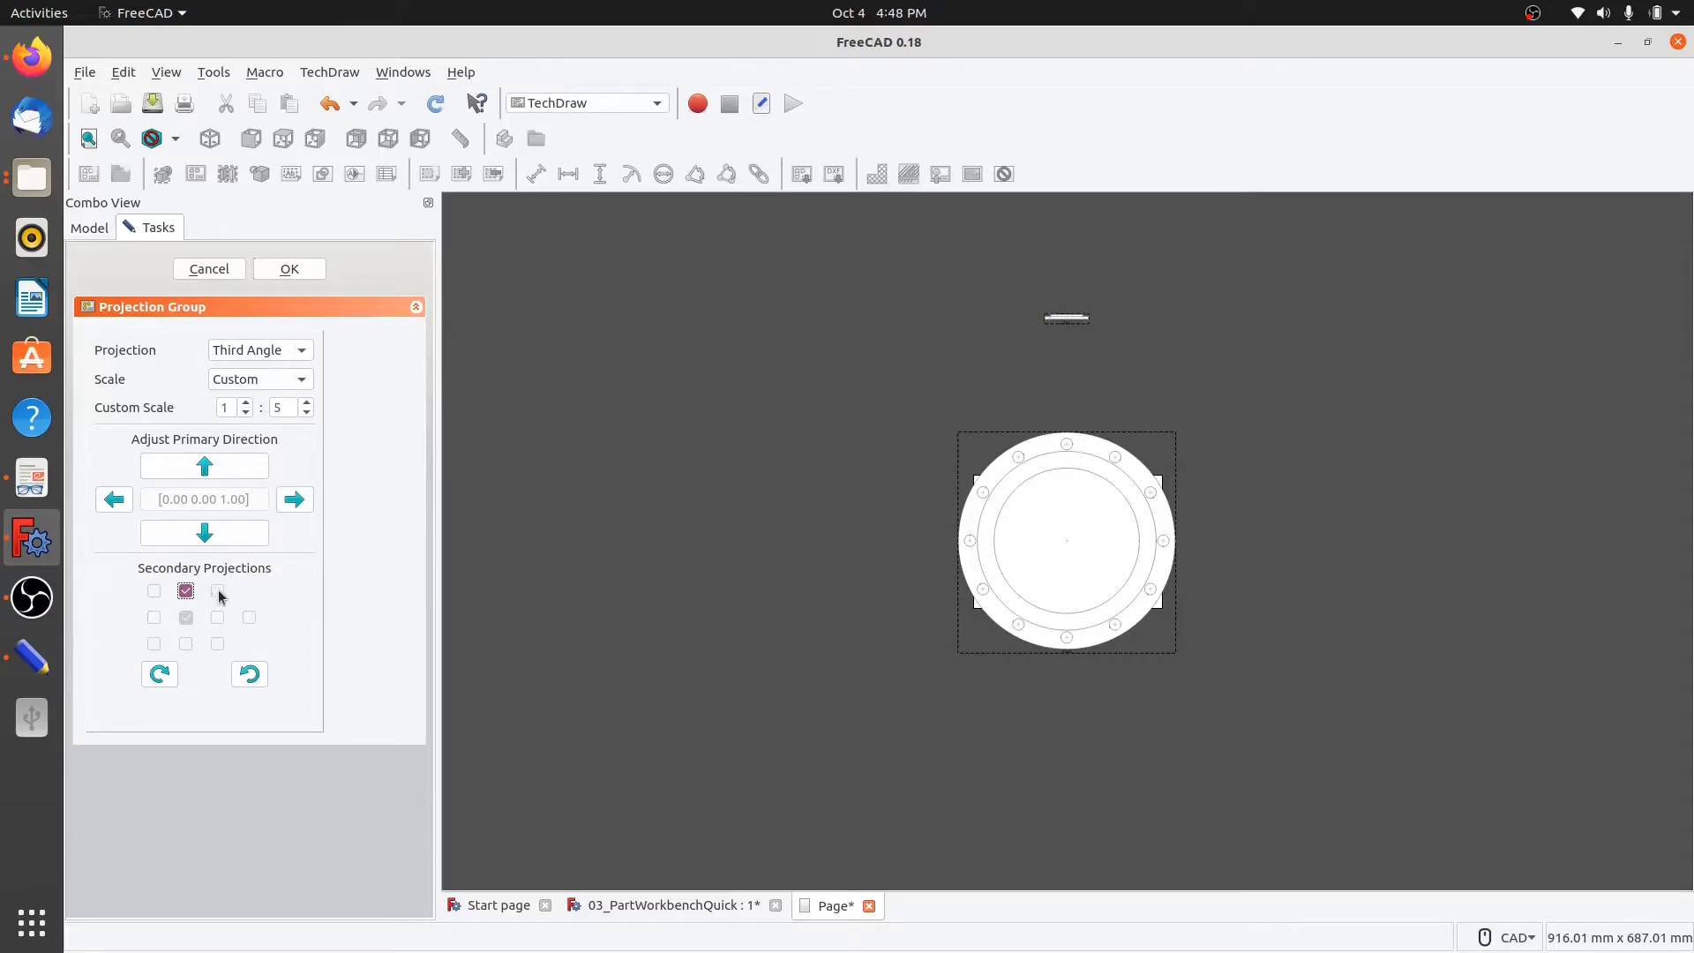
left_click(217, 617)
left_click(439, 109)
scroll(1218, 541, "up", 6)
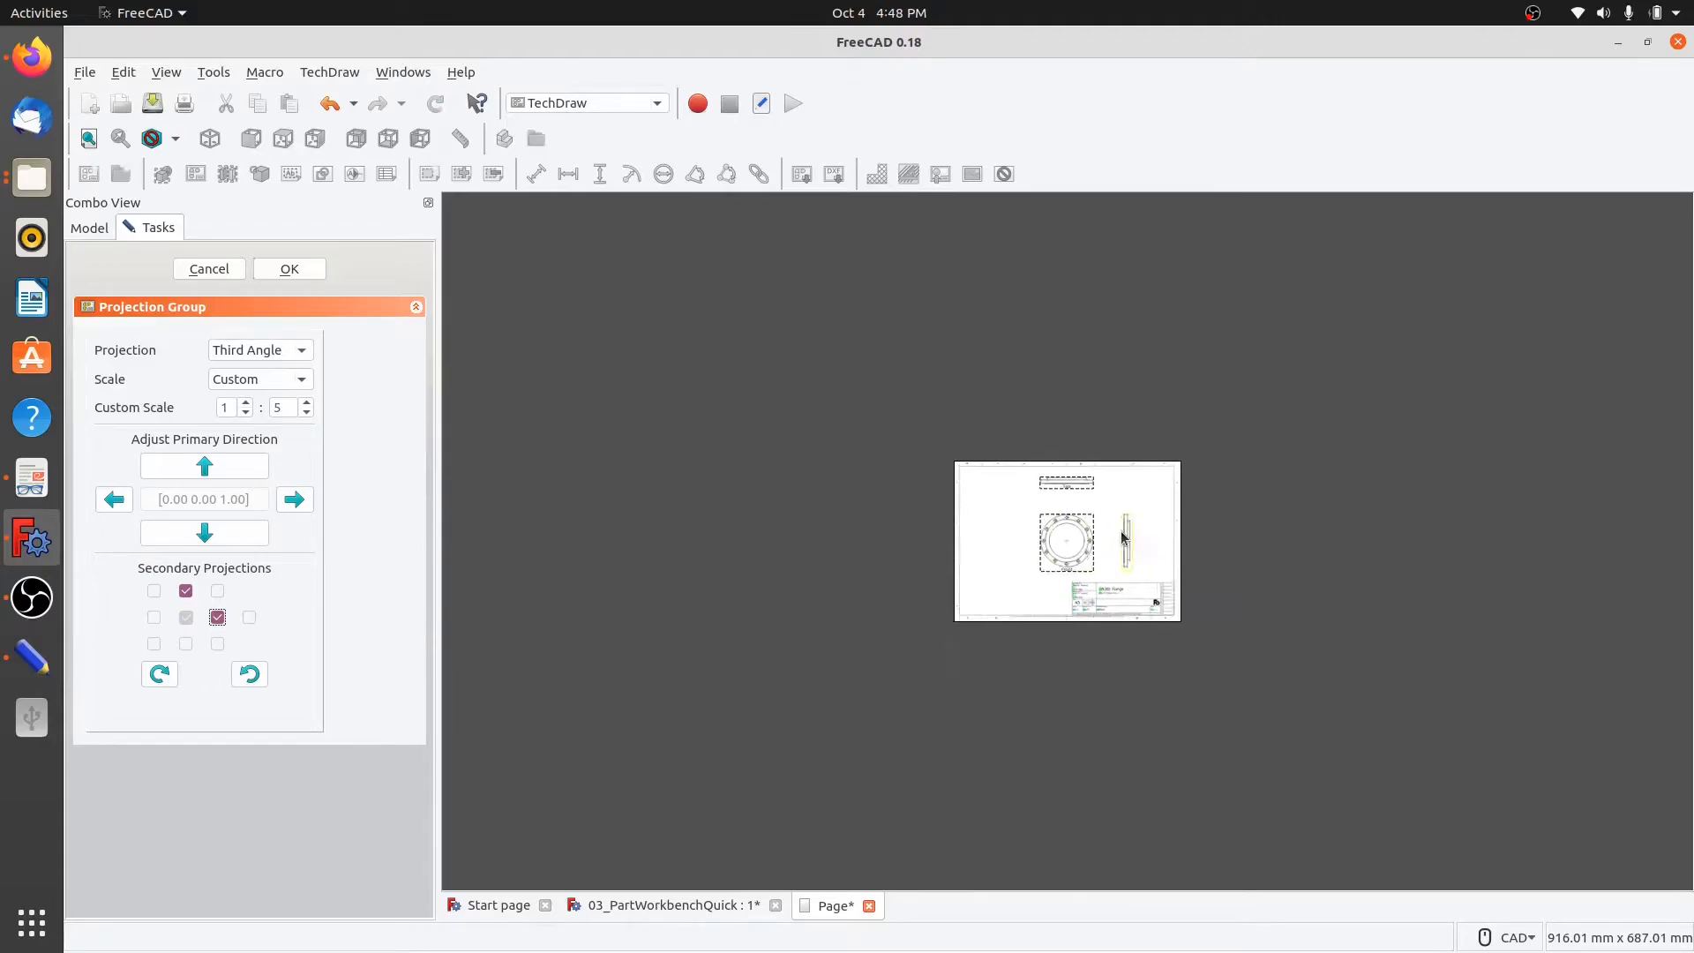
scroll(1260, 539, "up", 1)
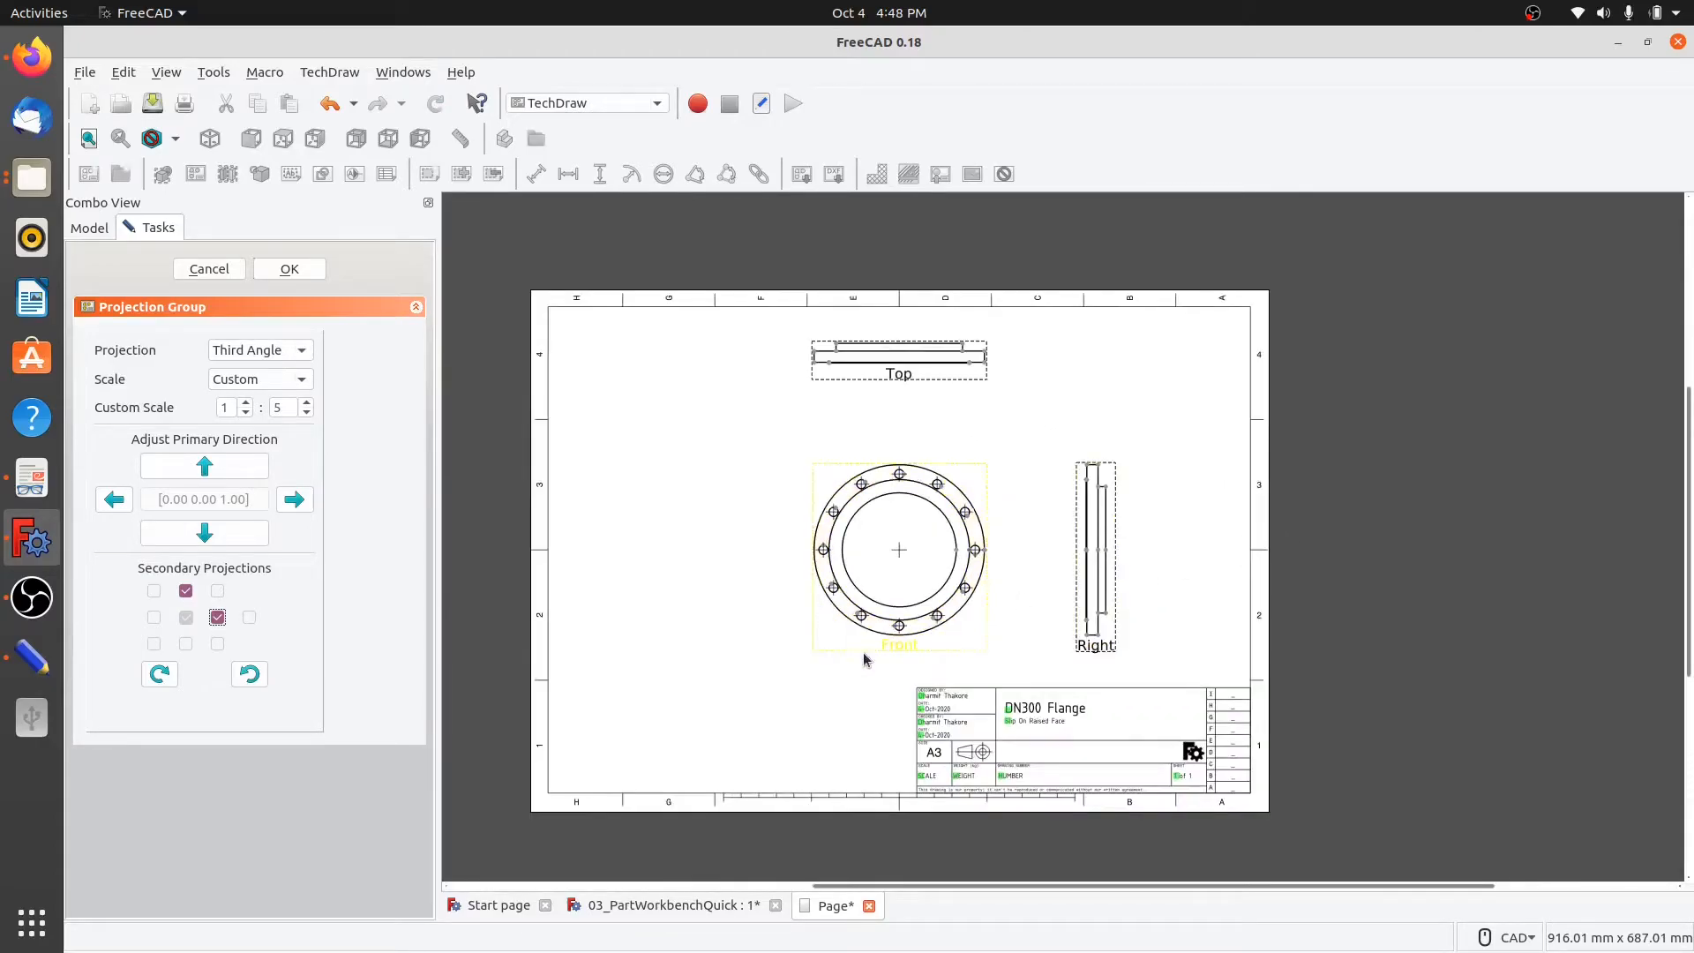
Move the projection group by its Front view to the left half of the sheet and check the 3D model.
left_click_drag(881, 651, 682, 669)
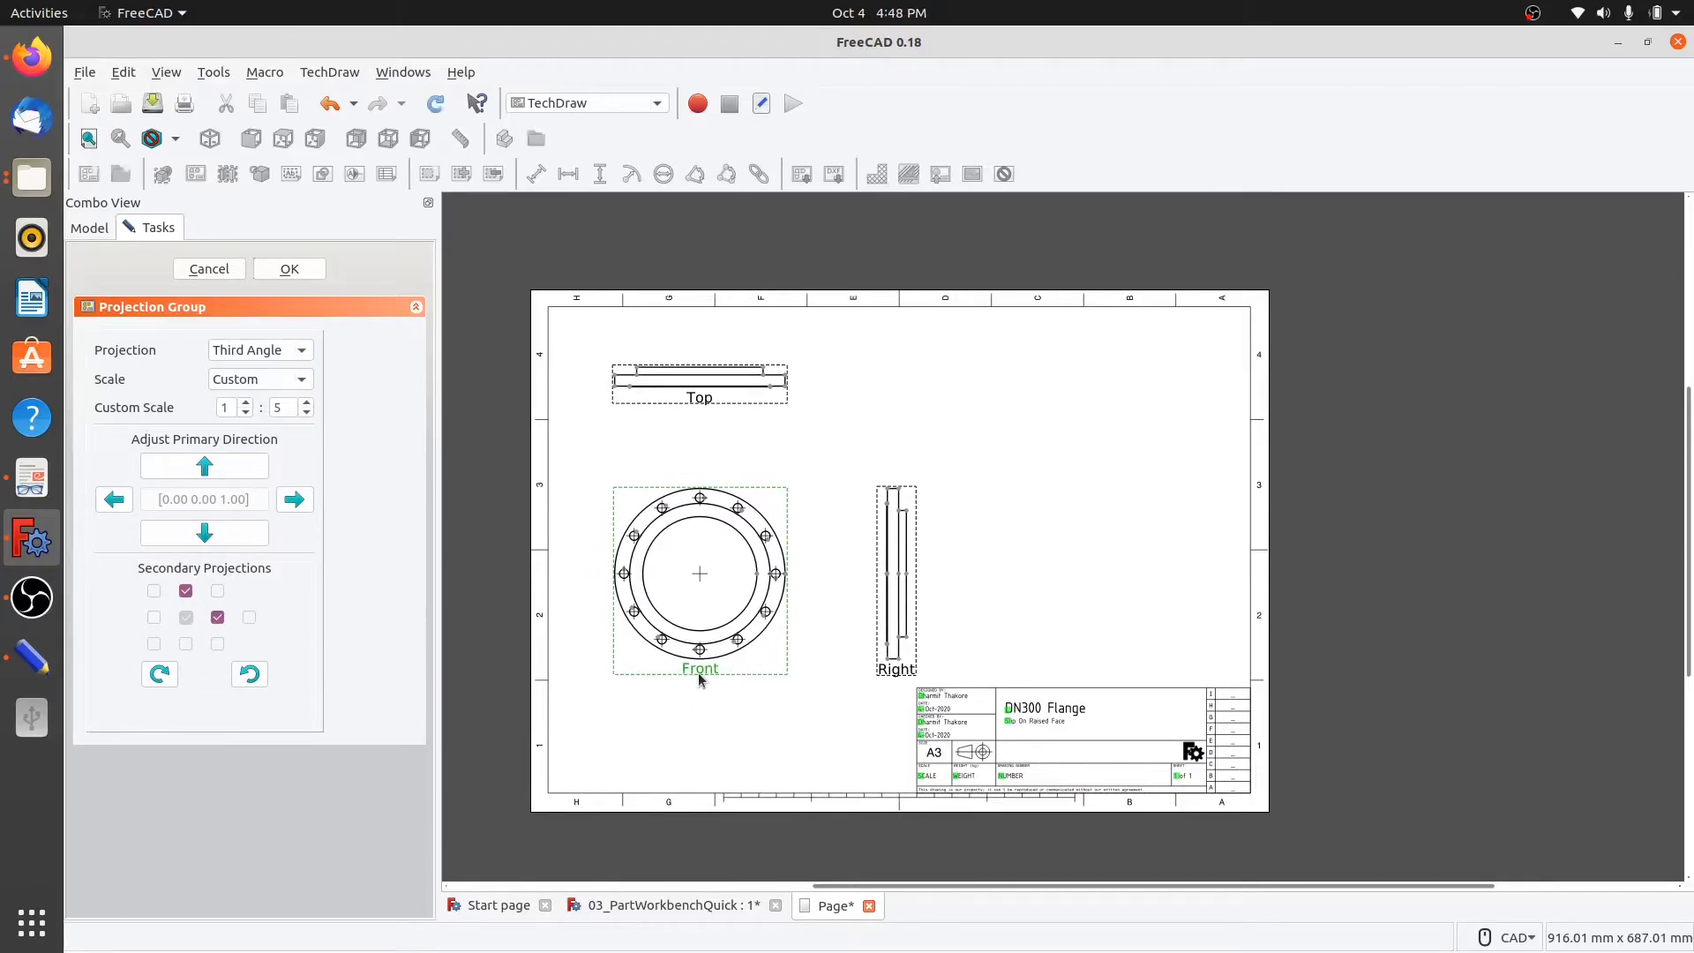
left_click(662, 909)
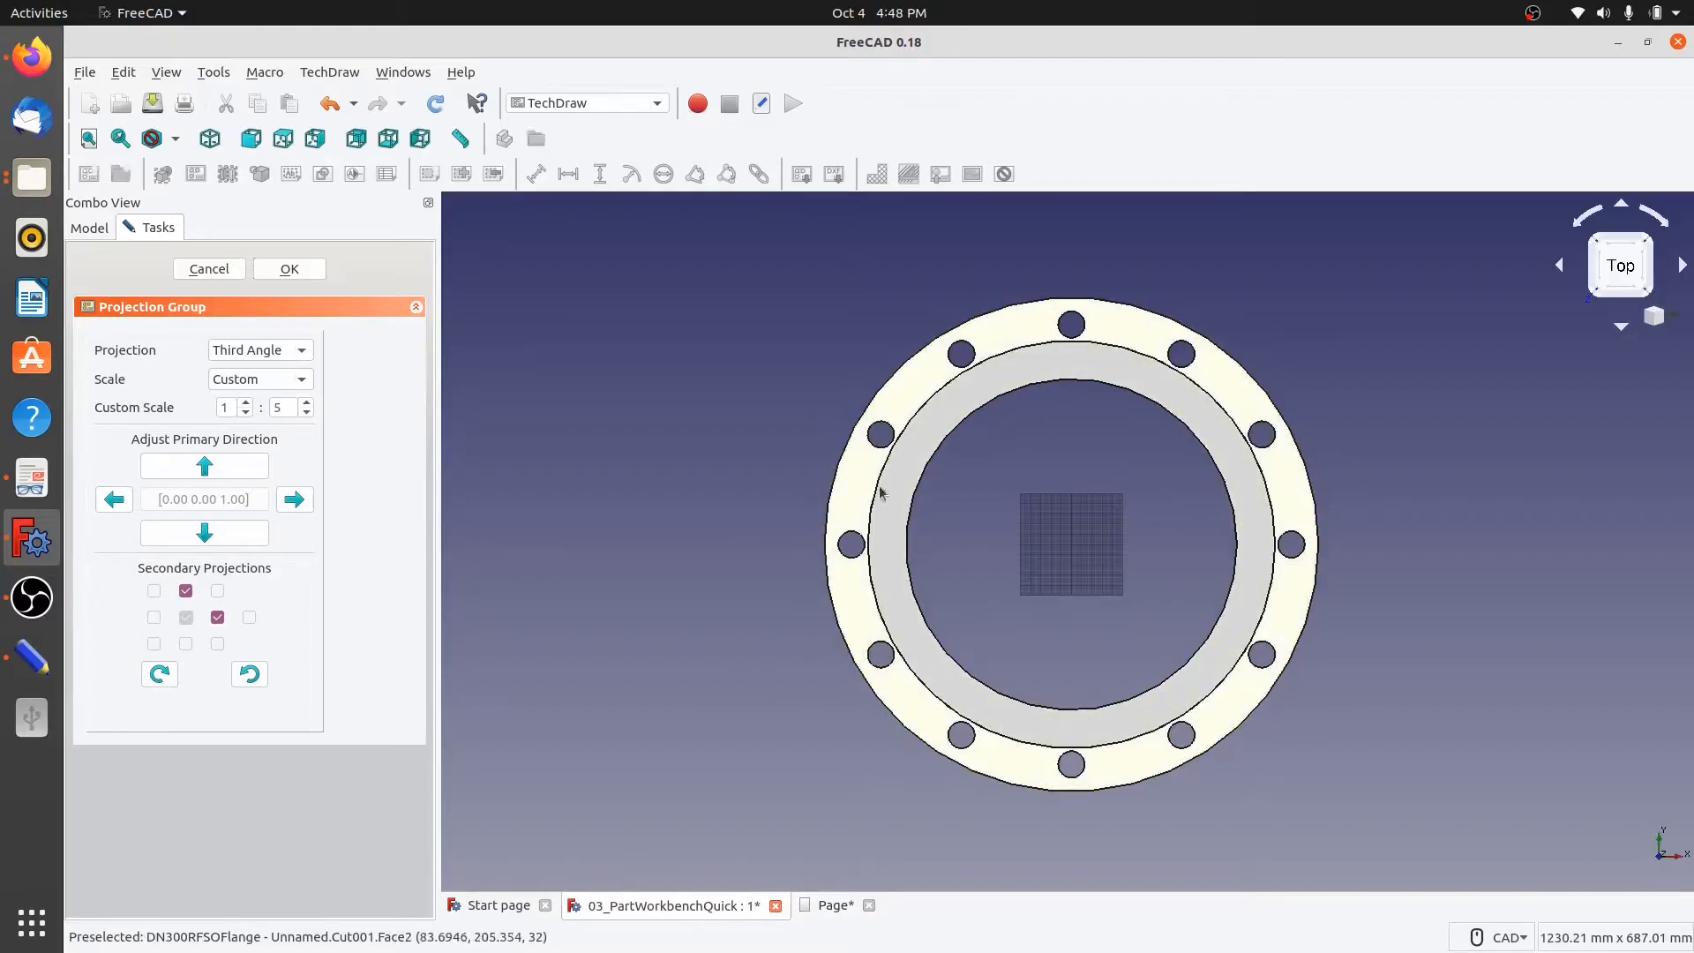
left_click(820, 909)
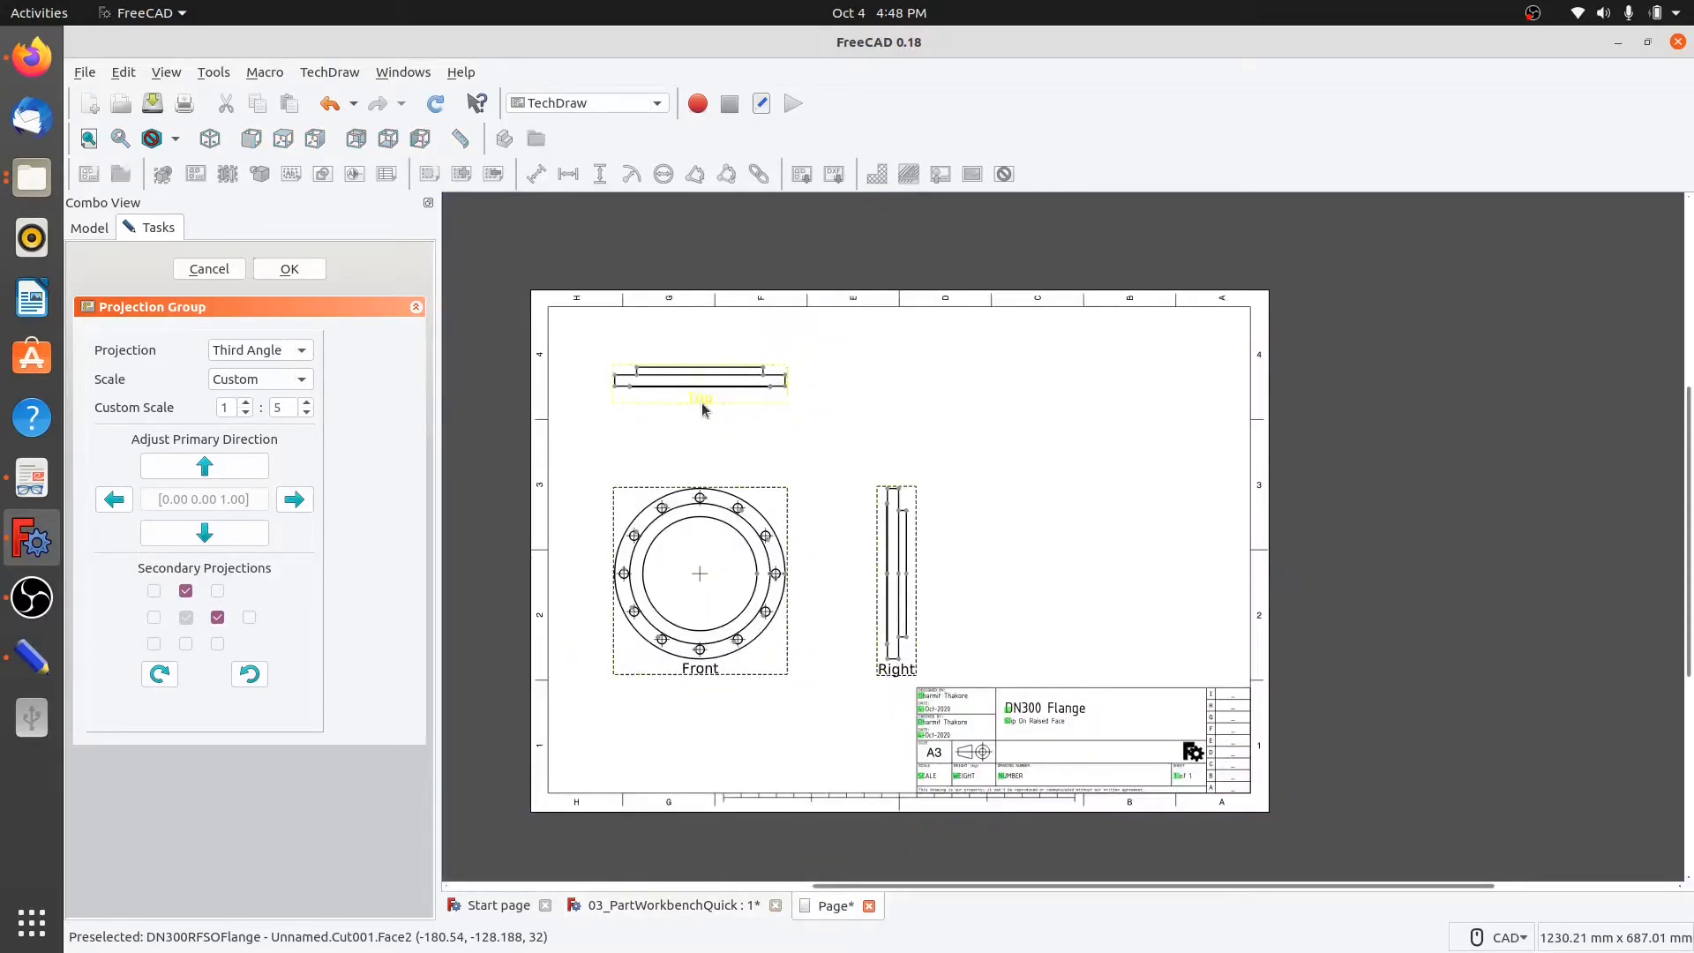
Add the FrontTopRight isometric projection, shift the group slightly down and left to fit the sheet, and accept it.
left_click(217, 591)
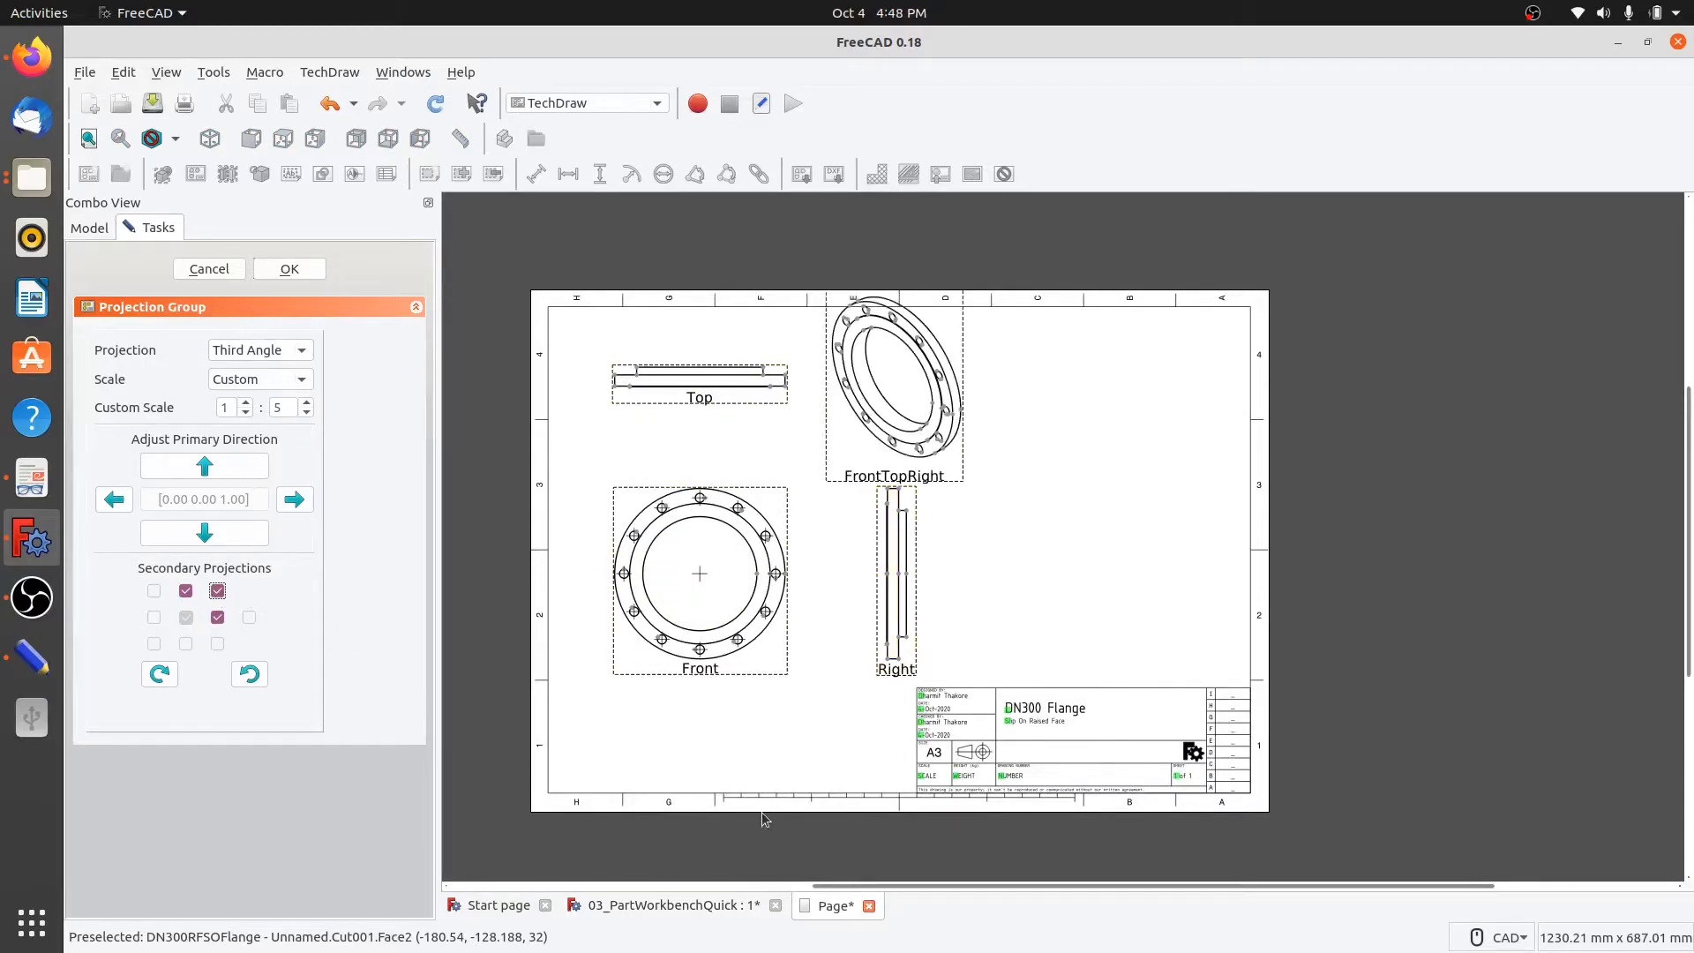
left_click_drag(697, 669, 675, 701)
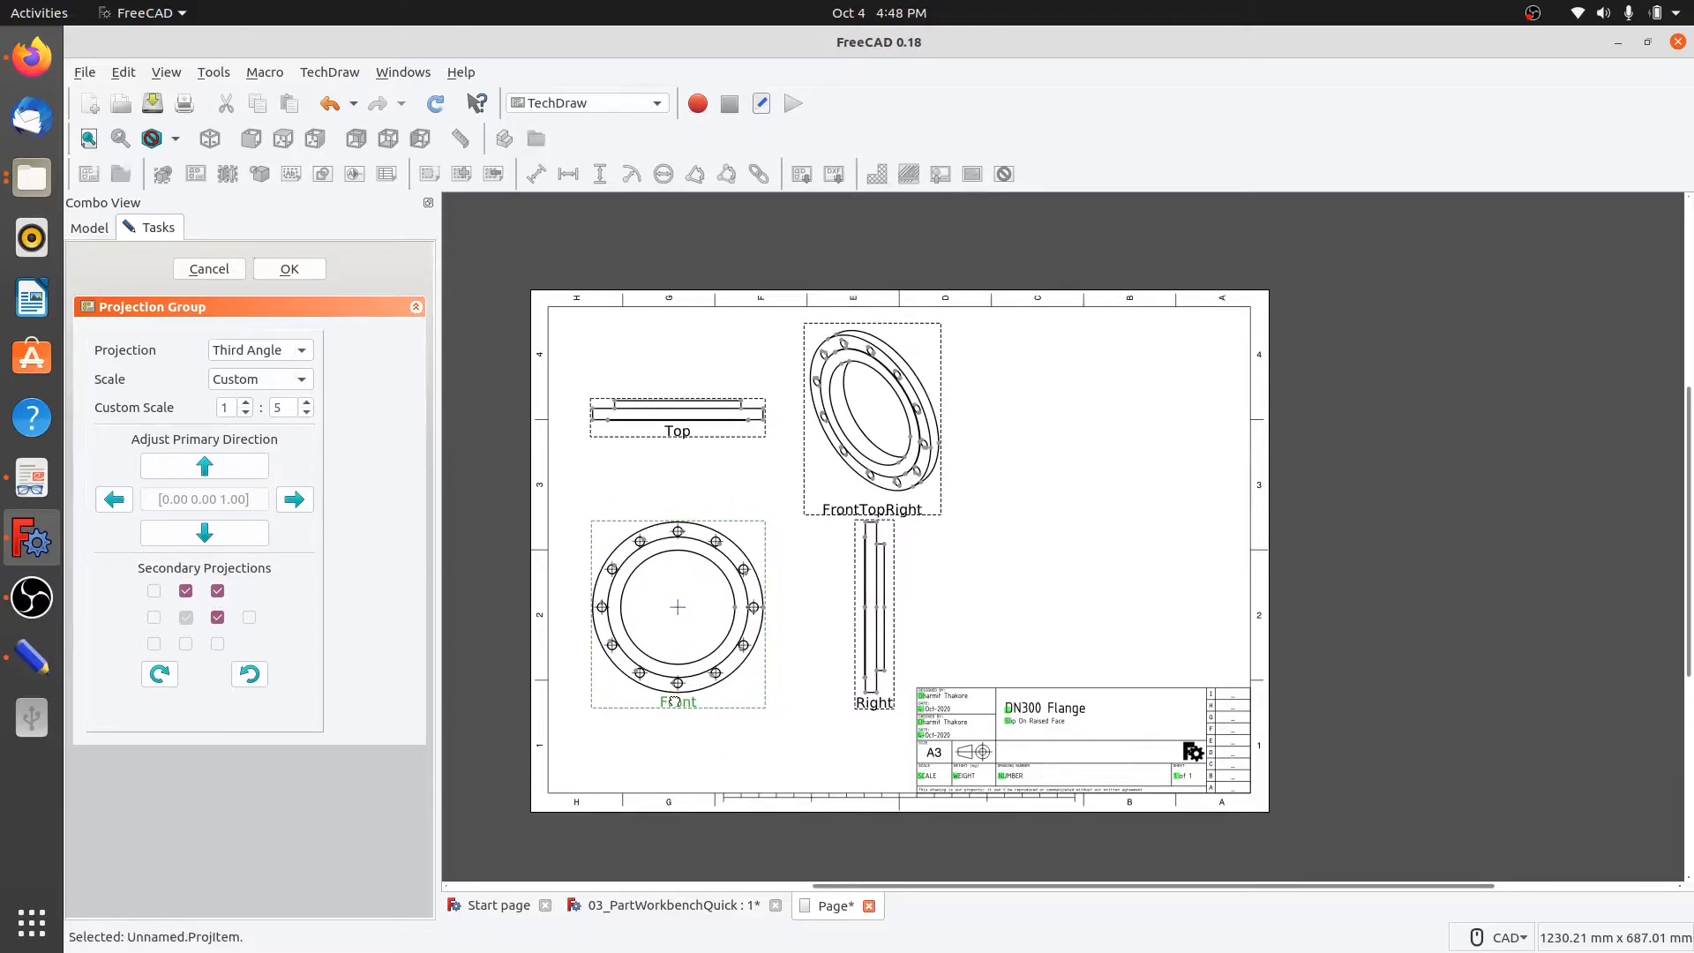
left_click(746, 766)
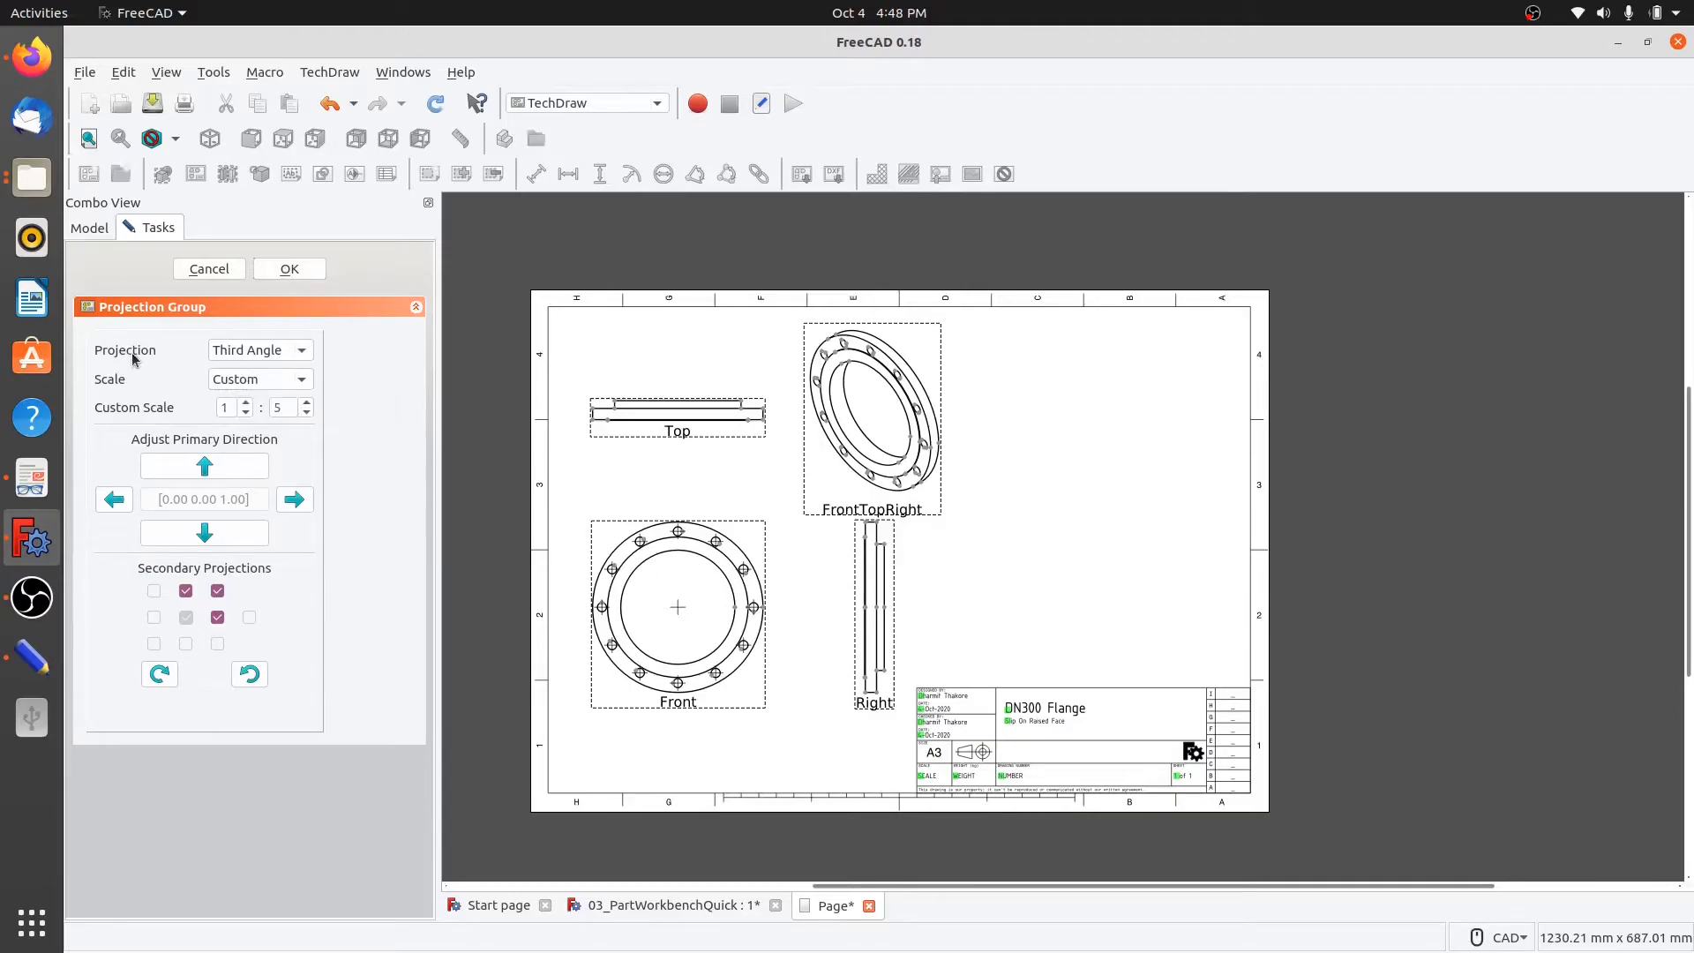
left_click(290, 269)
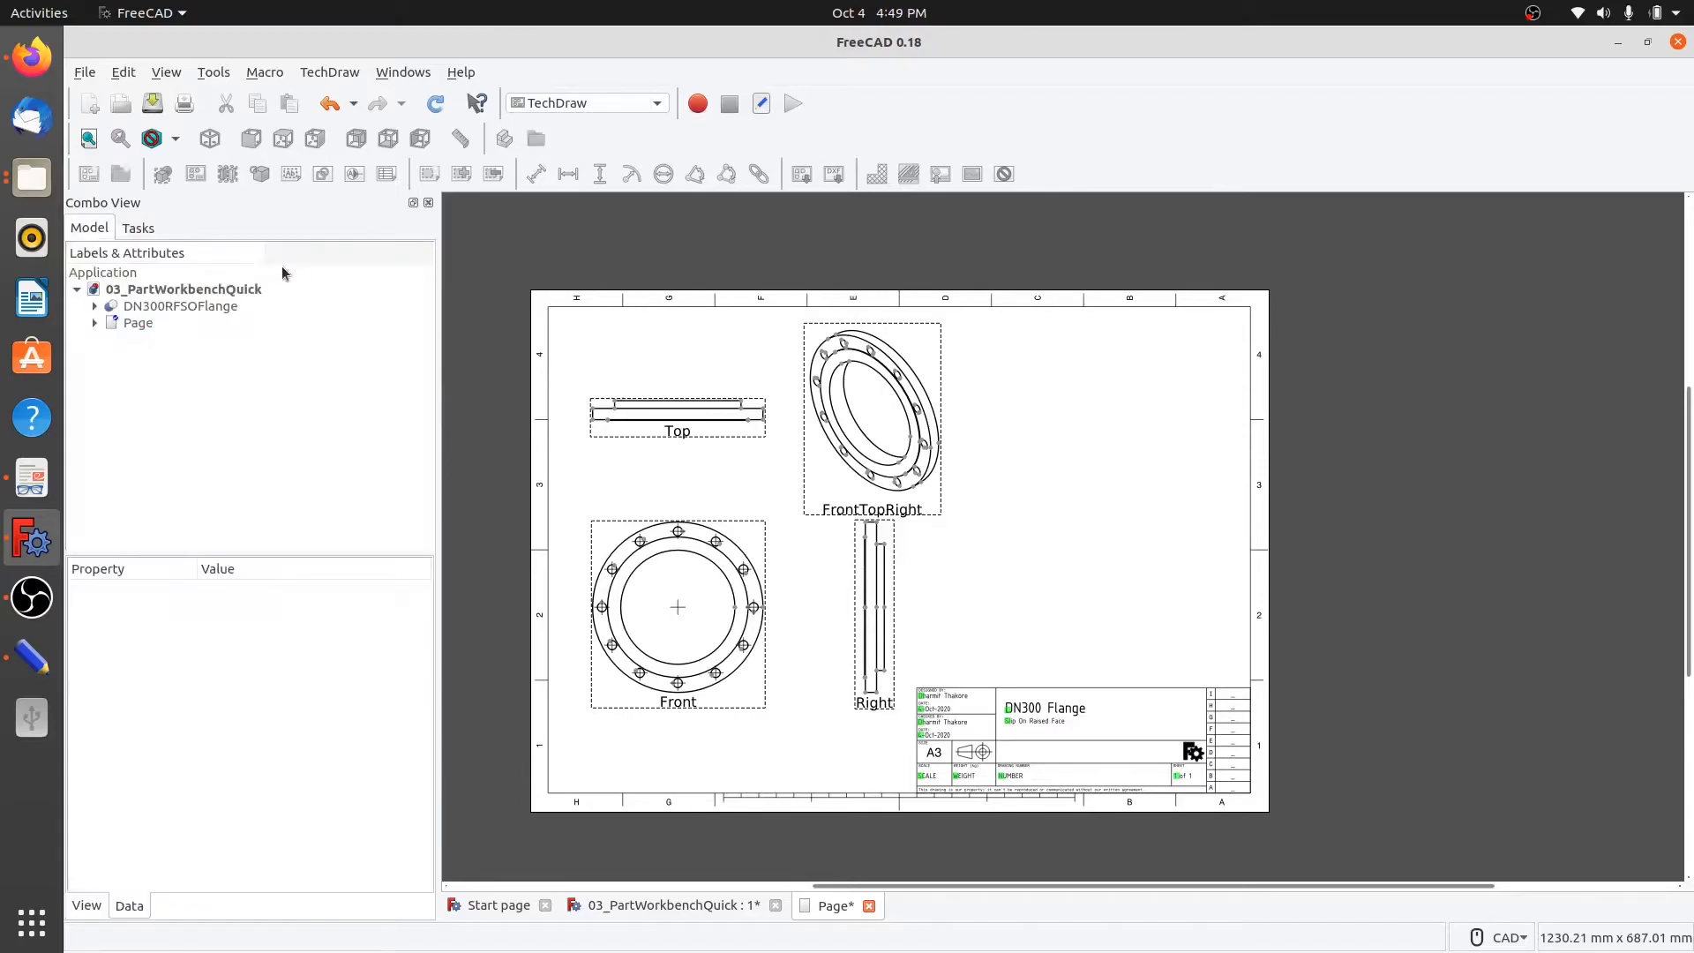
Examine the properties of the page and its projection group, including the group's anchor view.
left_click(140, 325)
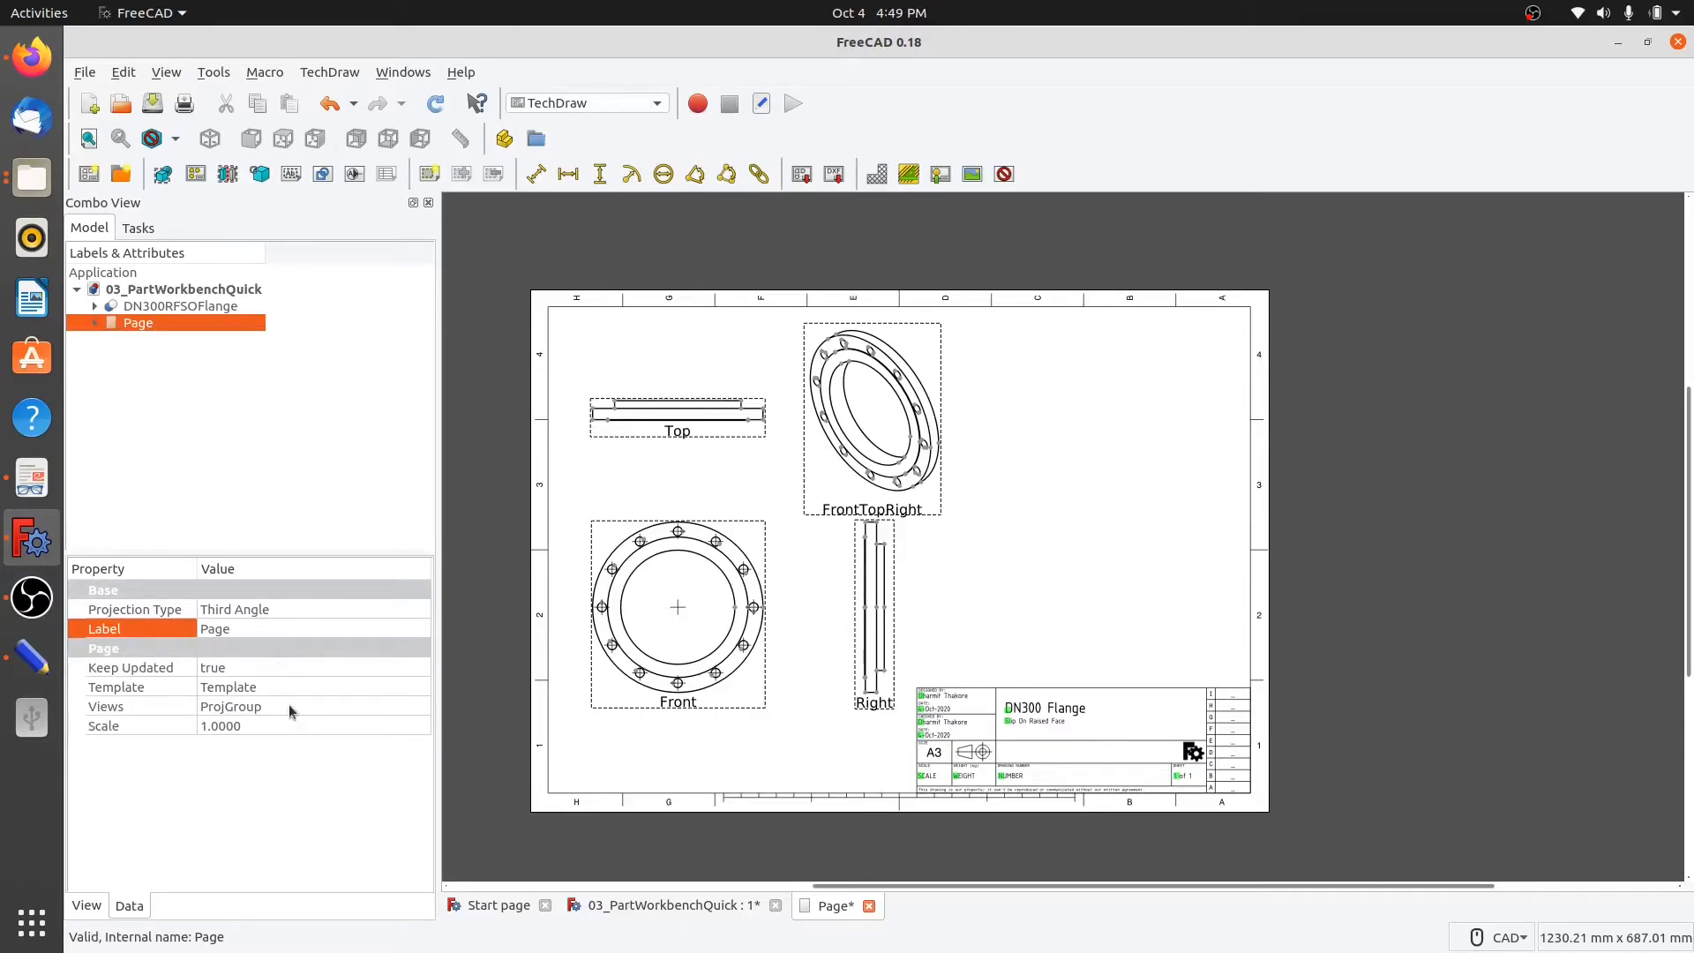
left_click(94, 323)
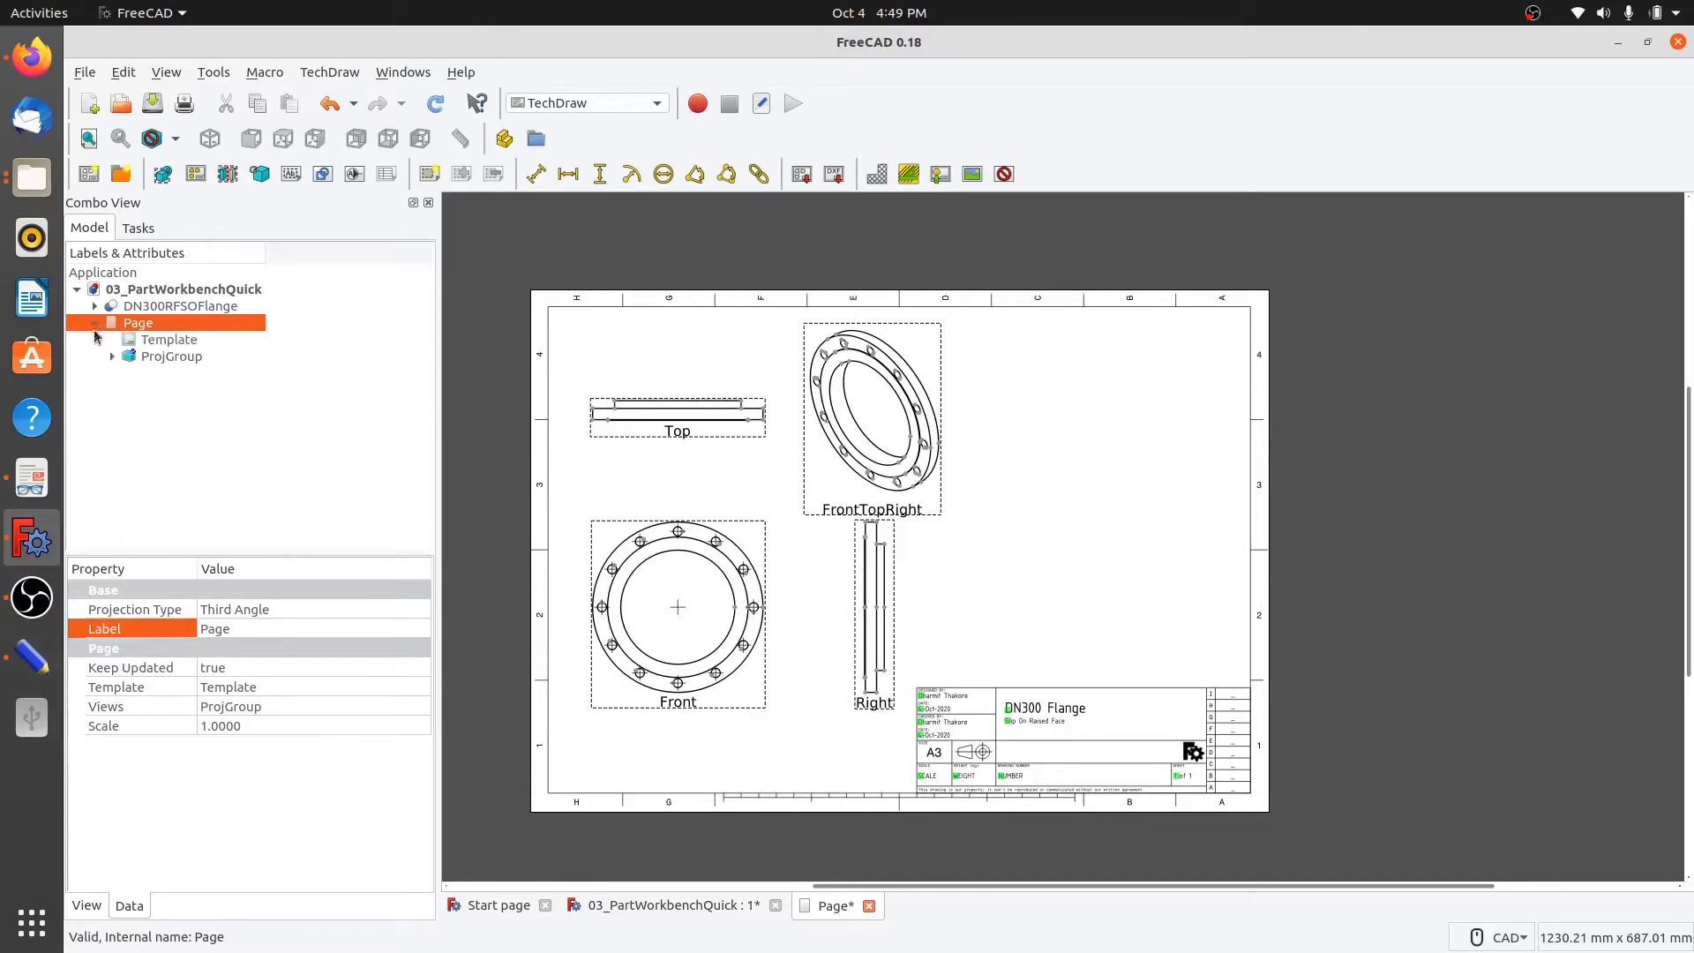
left_click(160, 358)
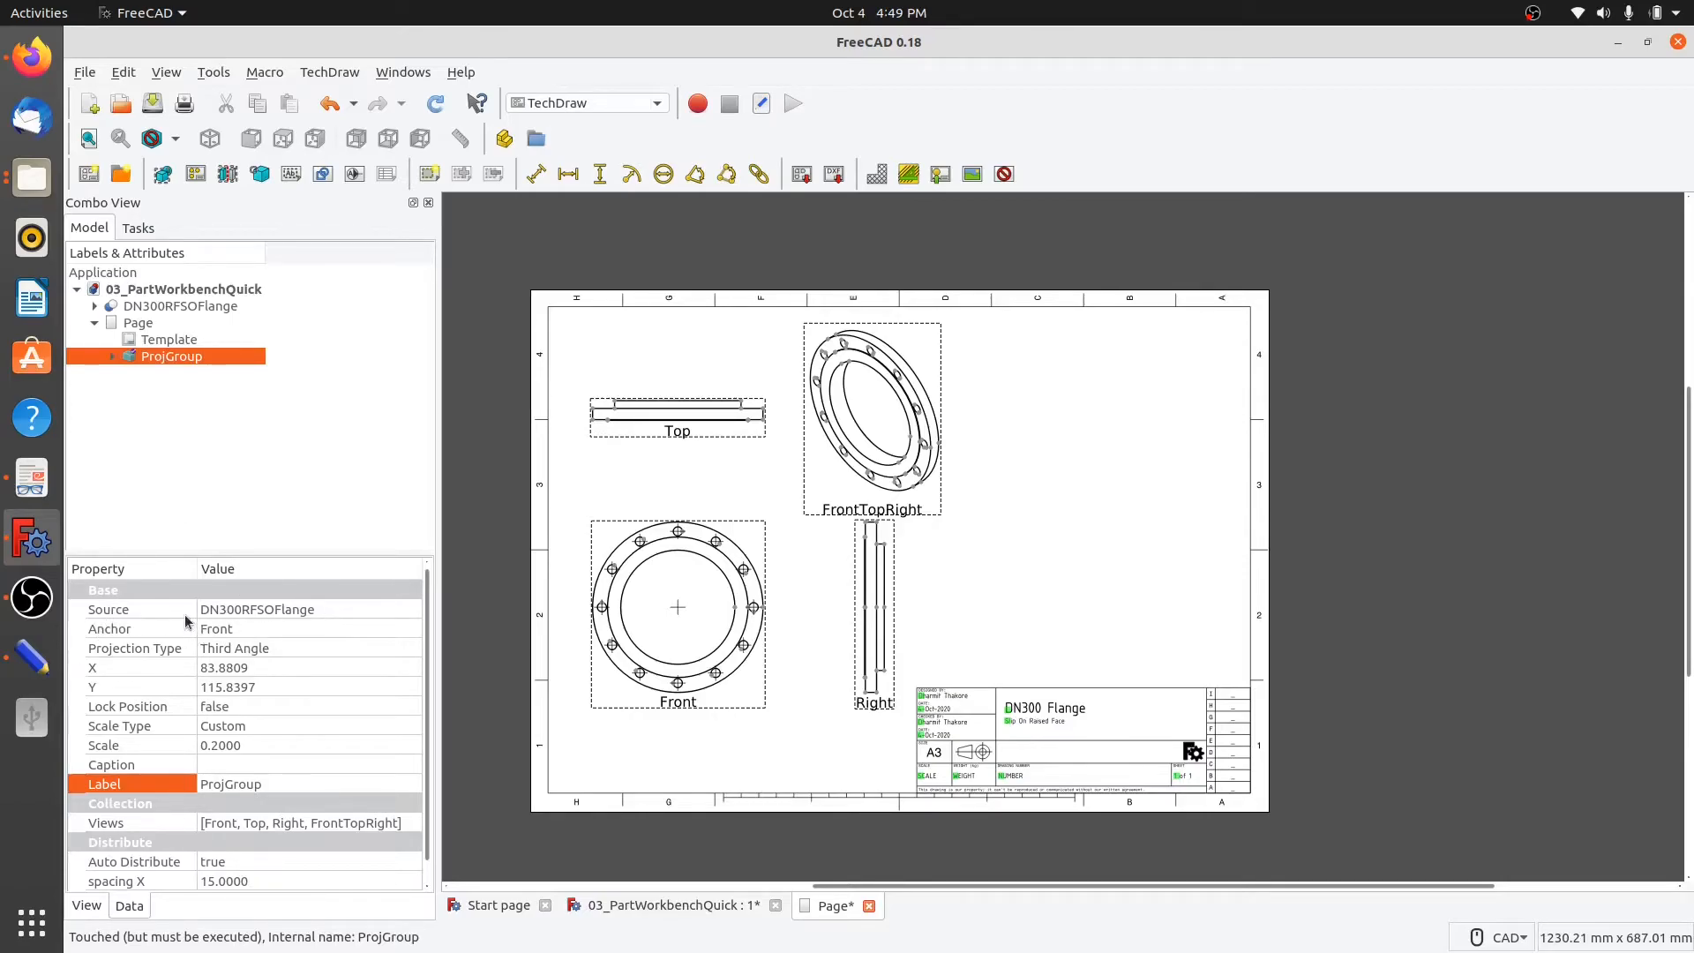
left_click(291, 632)
left_click(670, 744)
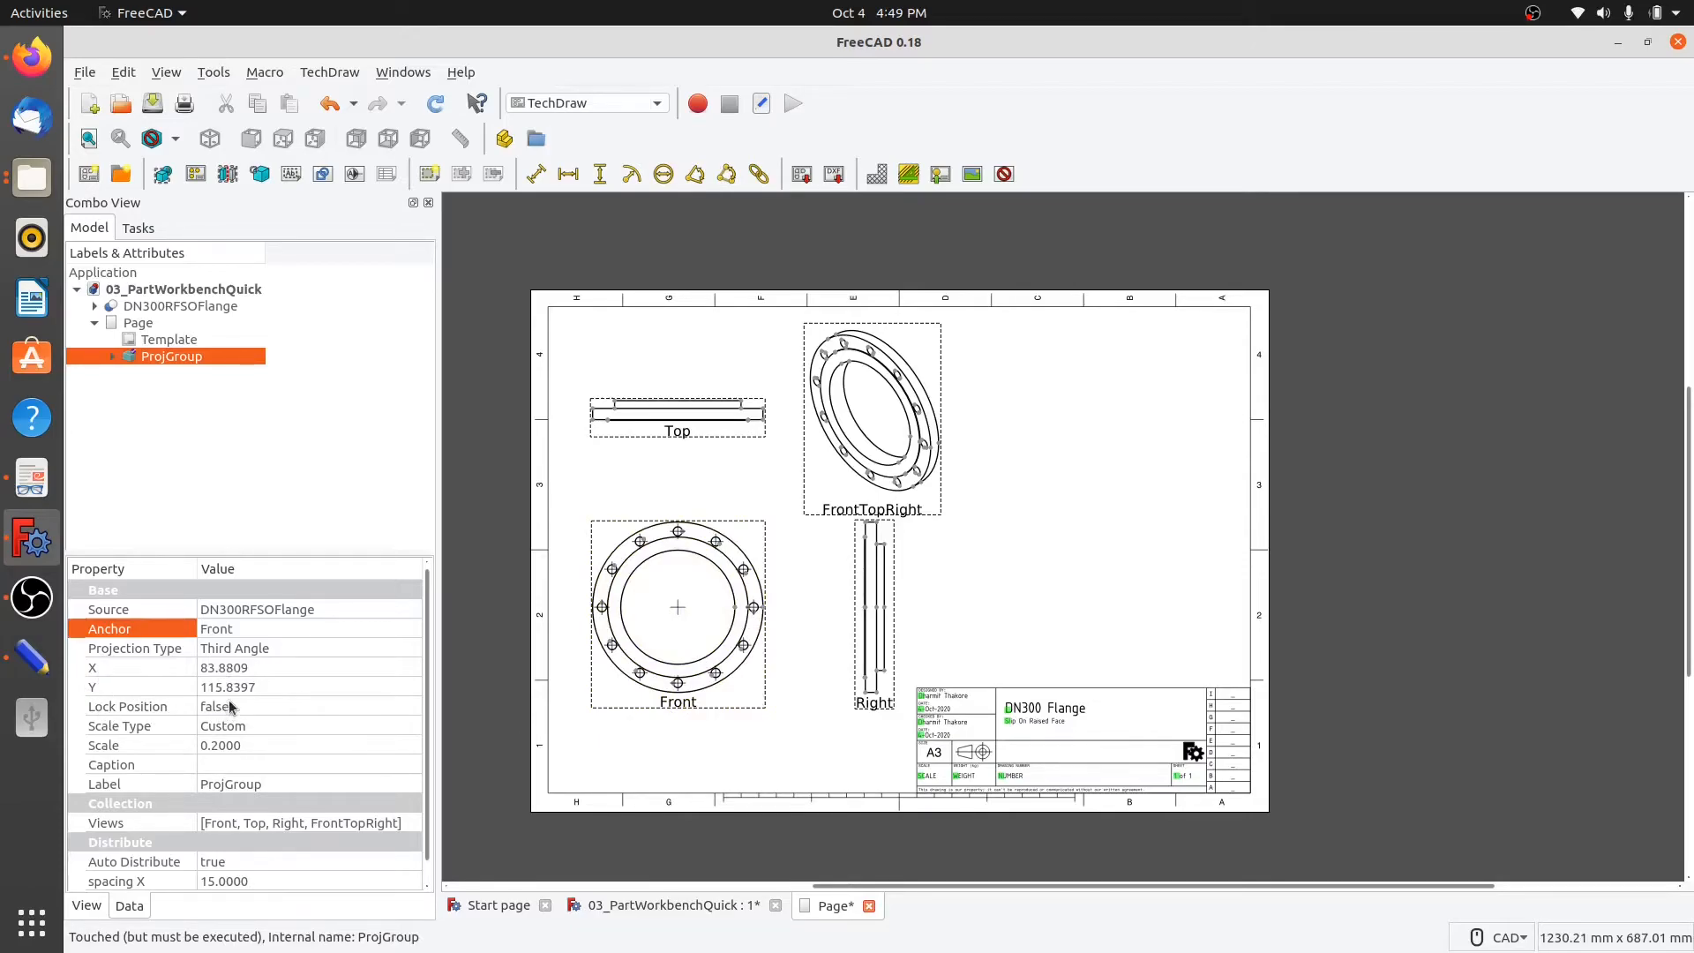
Try to move the FrontTopRight view to the sheet's upper right corner and recompute the document.
left_click_drag(837, 512, 1109, 507)
left_click(984, 590)
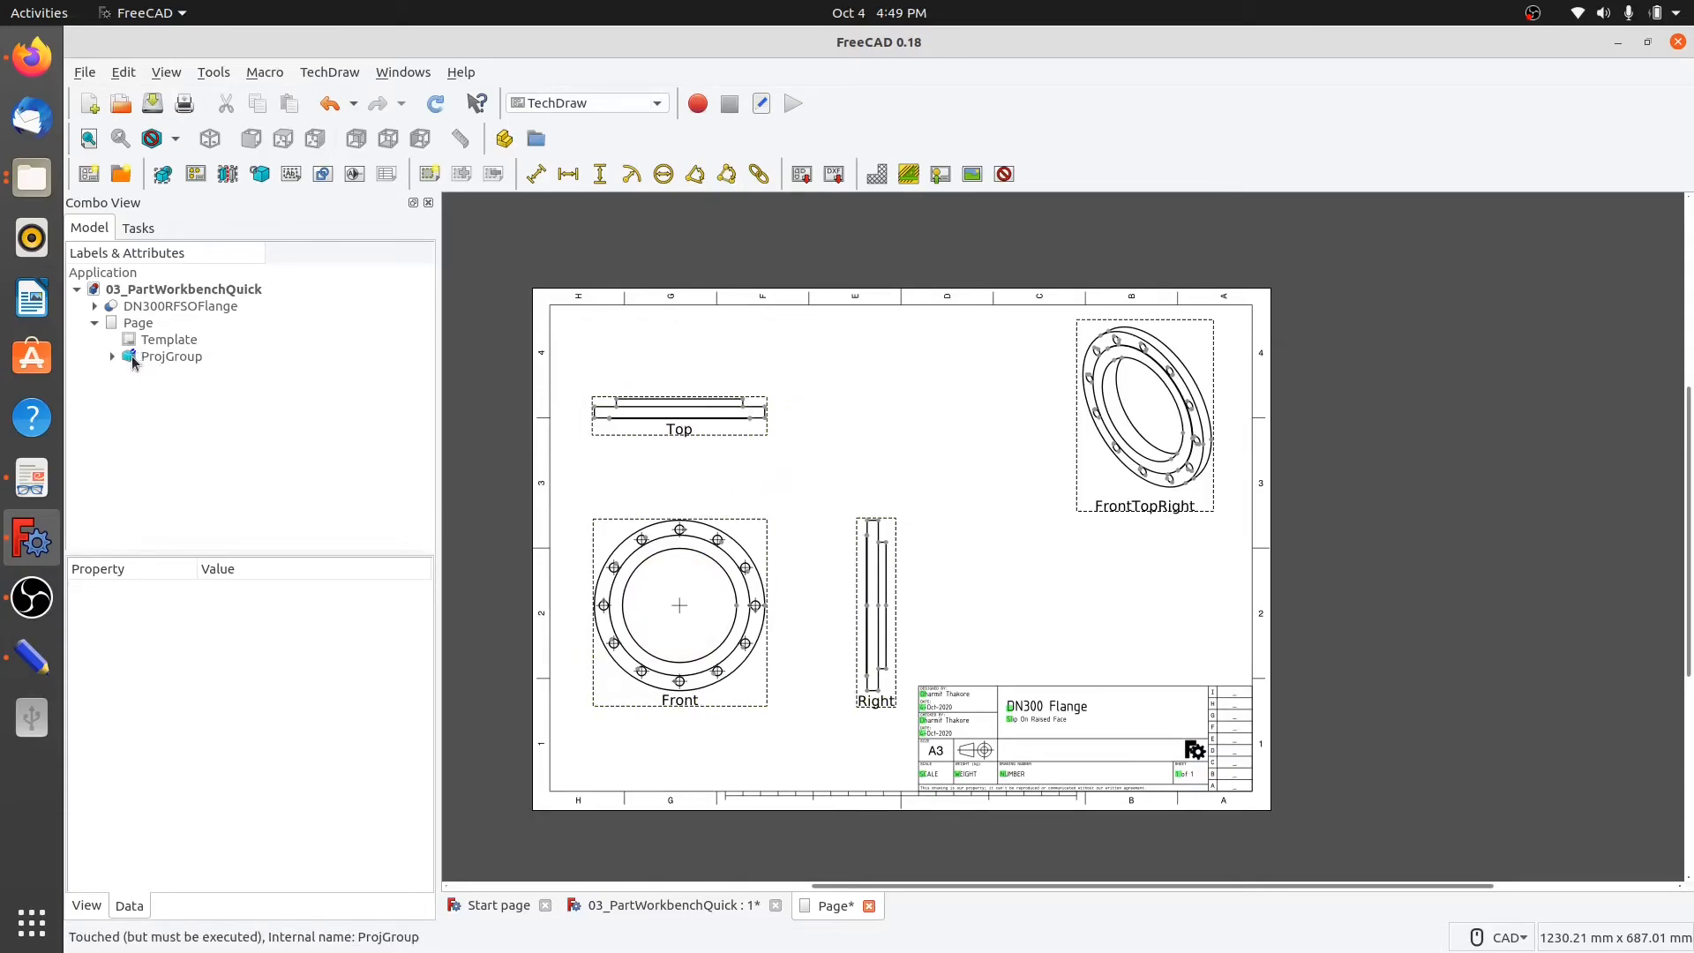
left_click(435, 107)
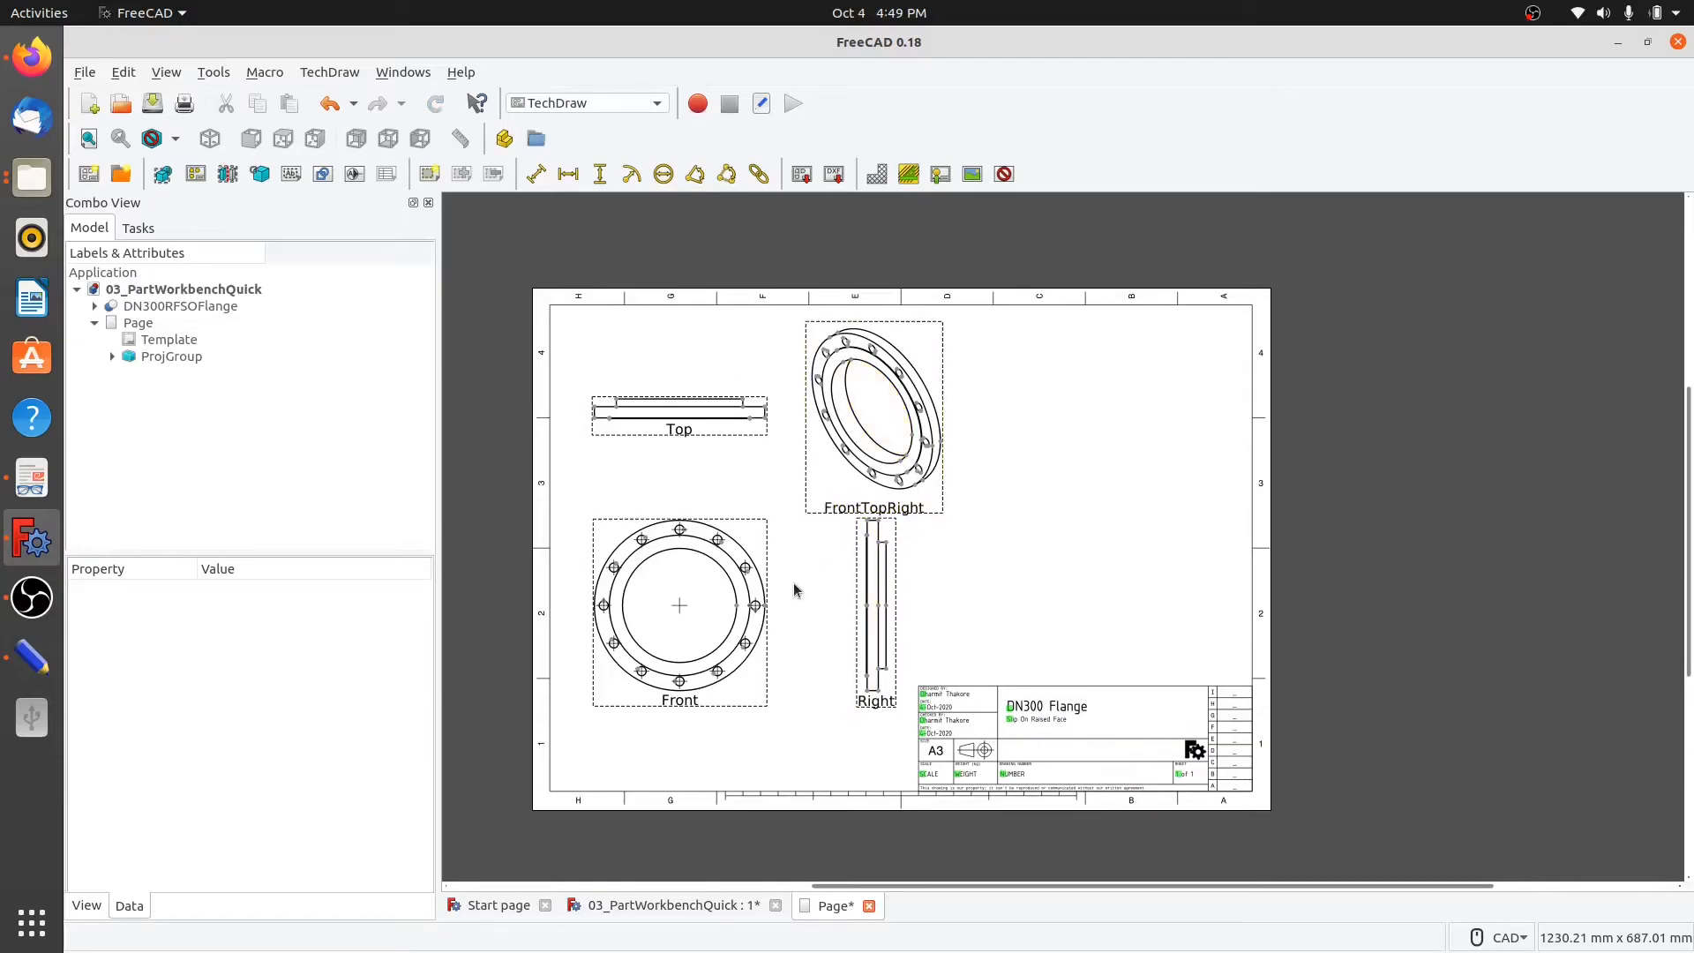
Set the projection group's Auto Distribute property to false.
left_click(157, 357)
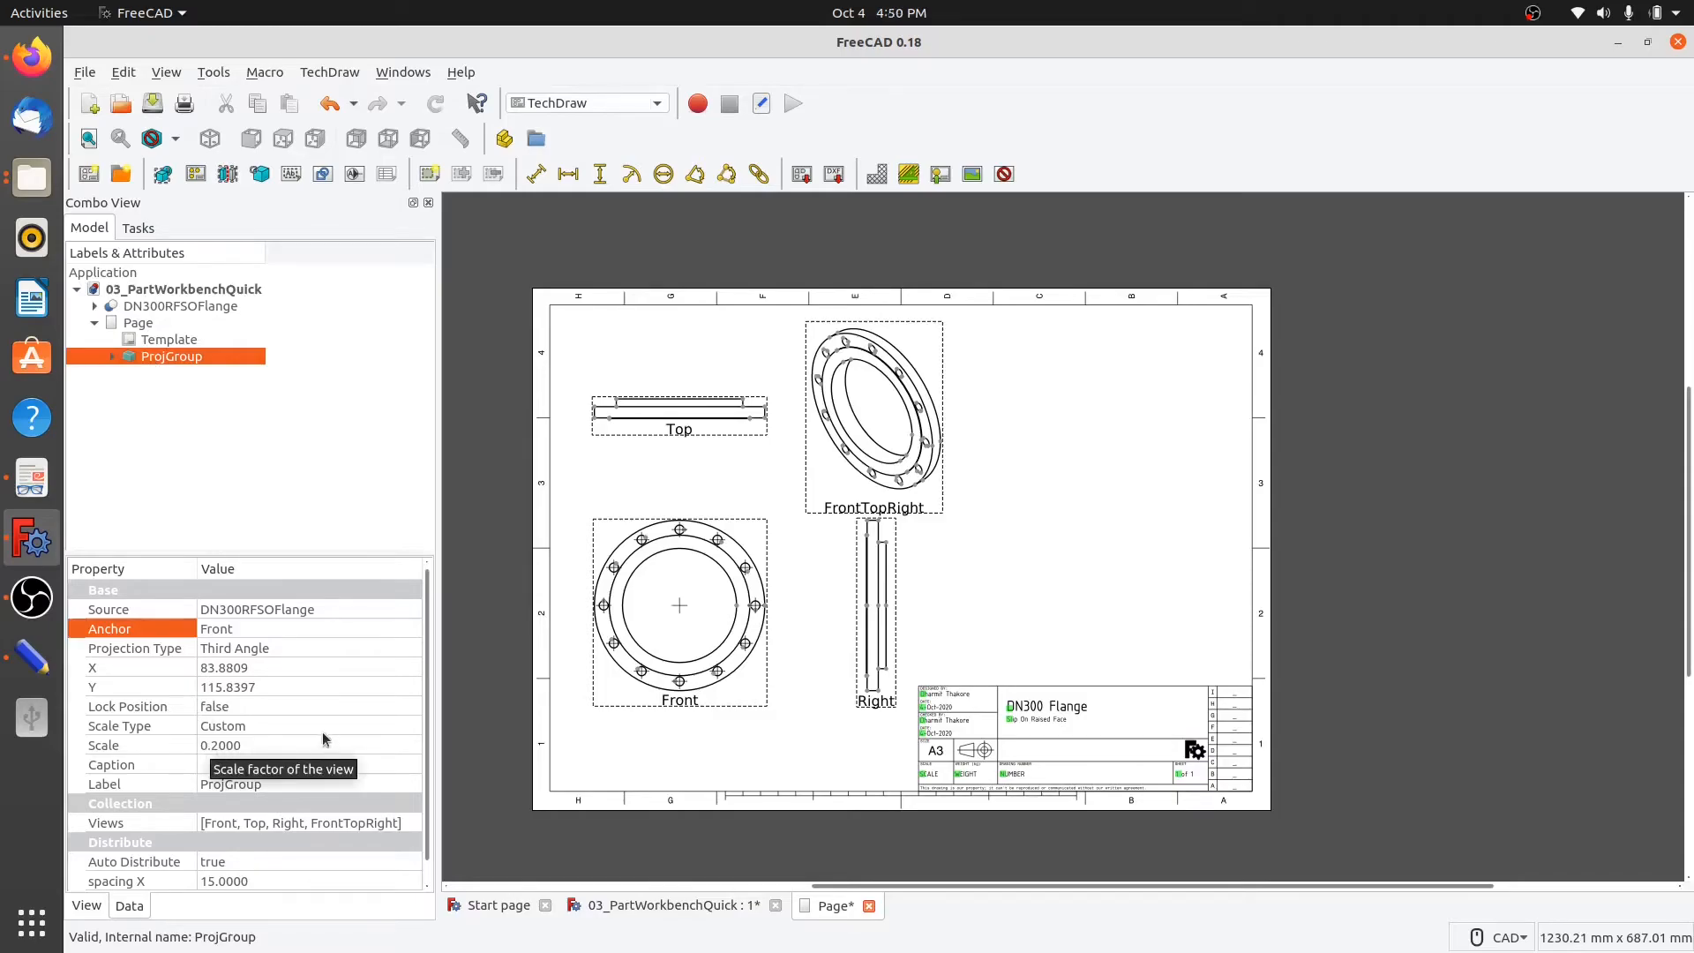
left_click(285, 713)
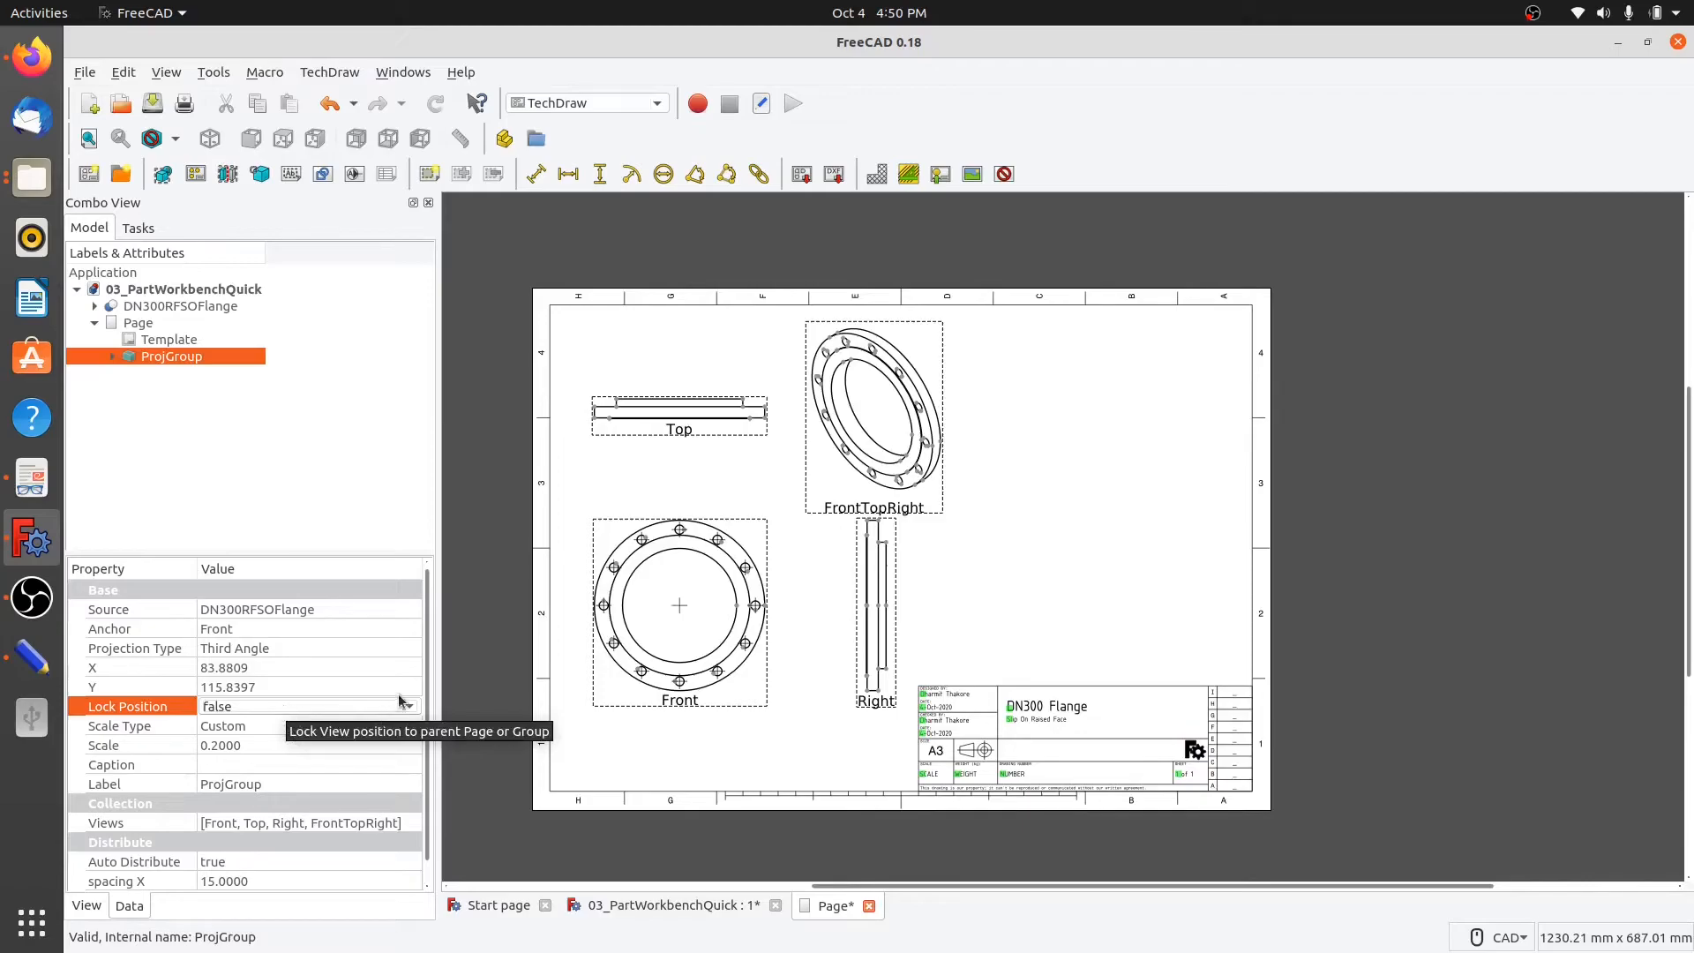
scroll(402, 706, "down", 1)
left_click(260, 691)
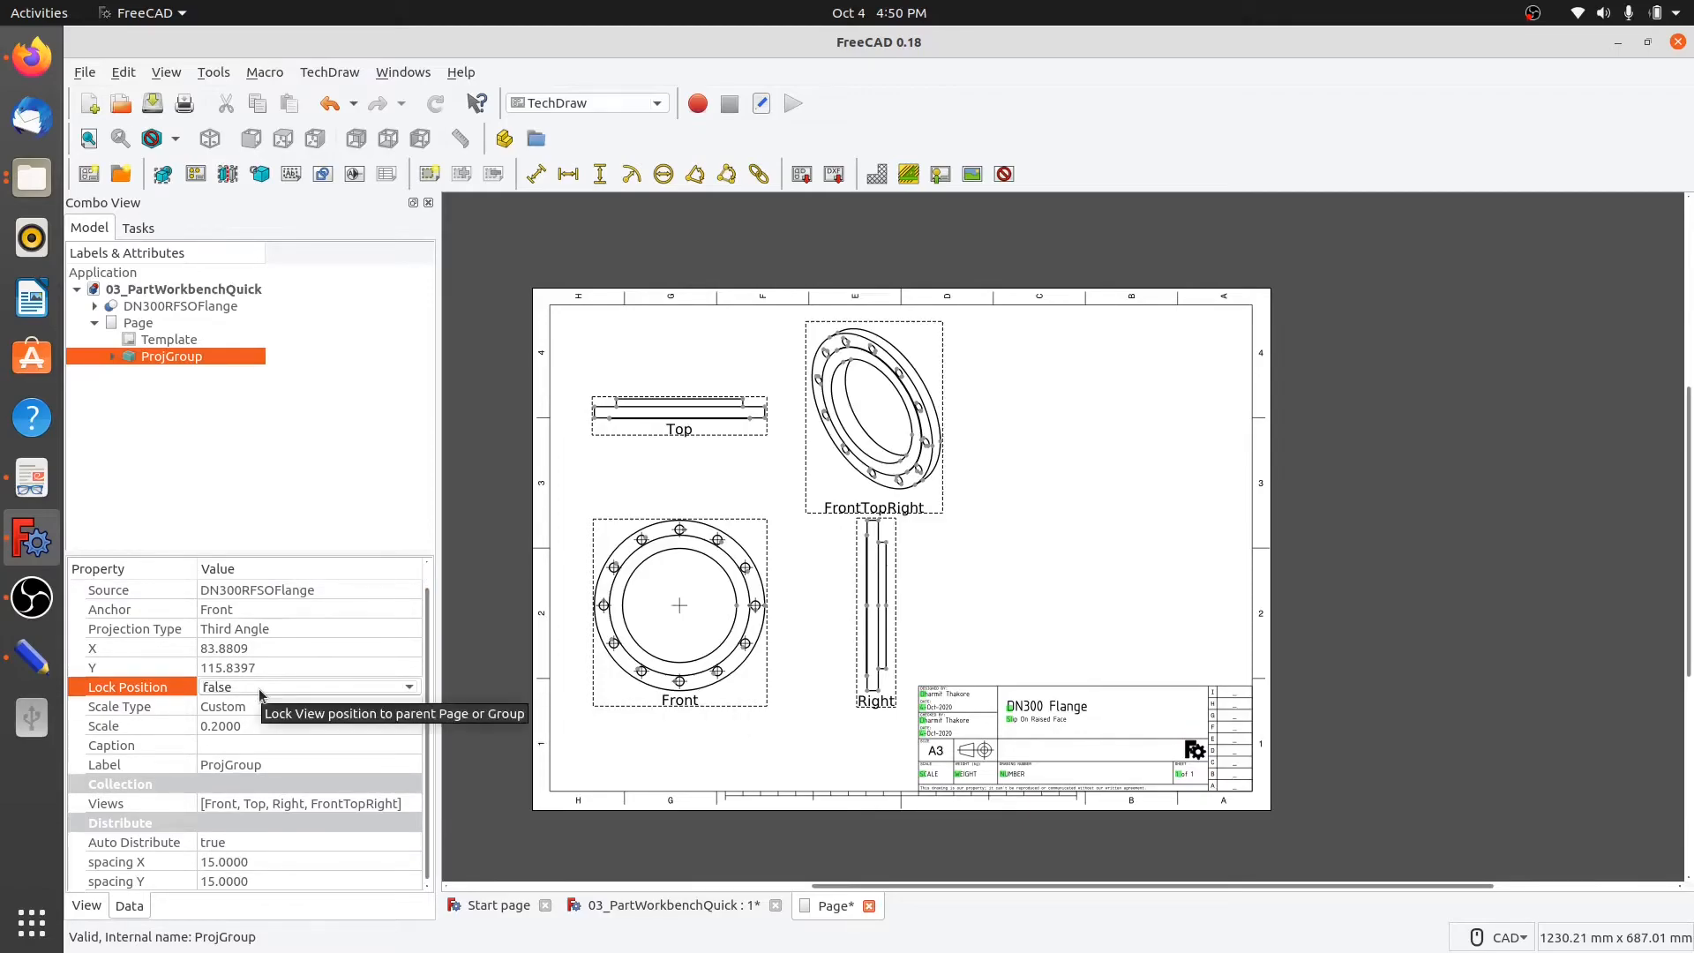
left_click(216, 847)
left_click(221, 845)
left_click(228, 824)
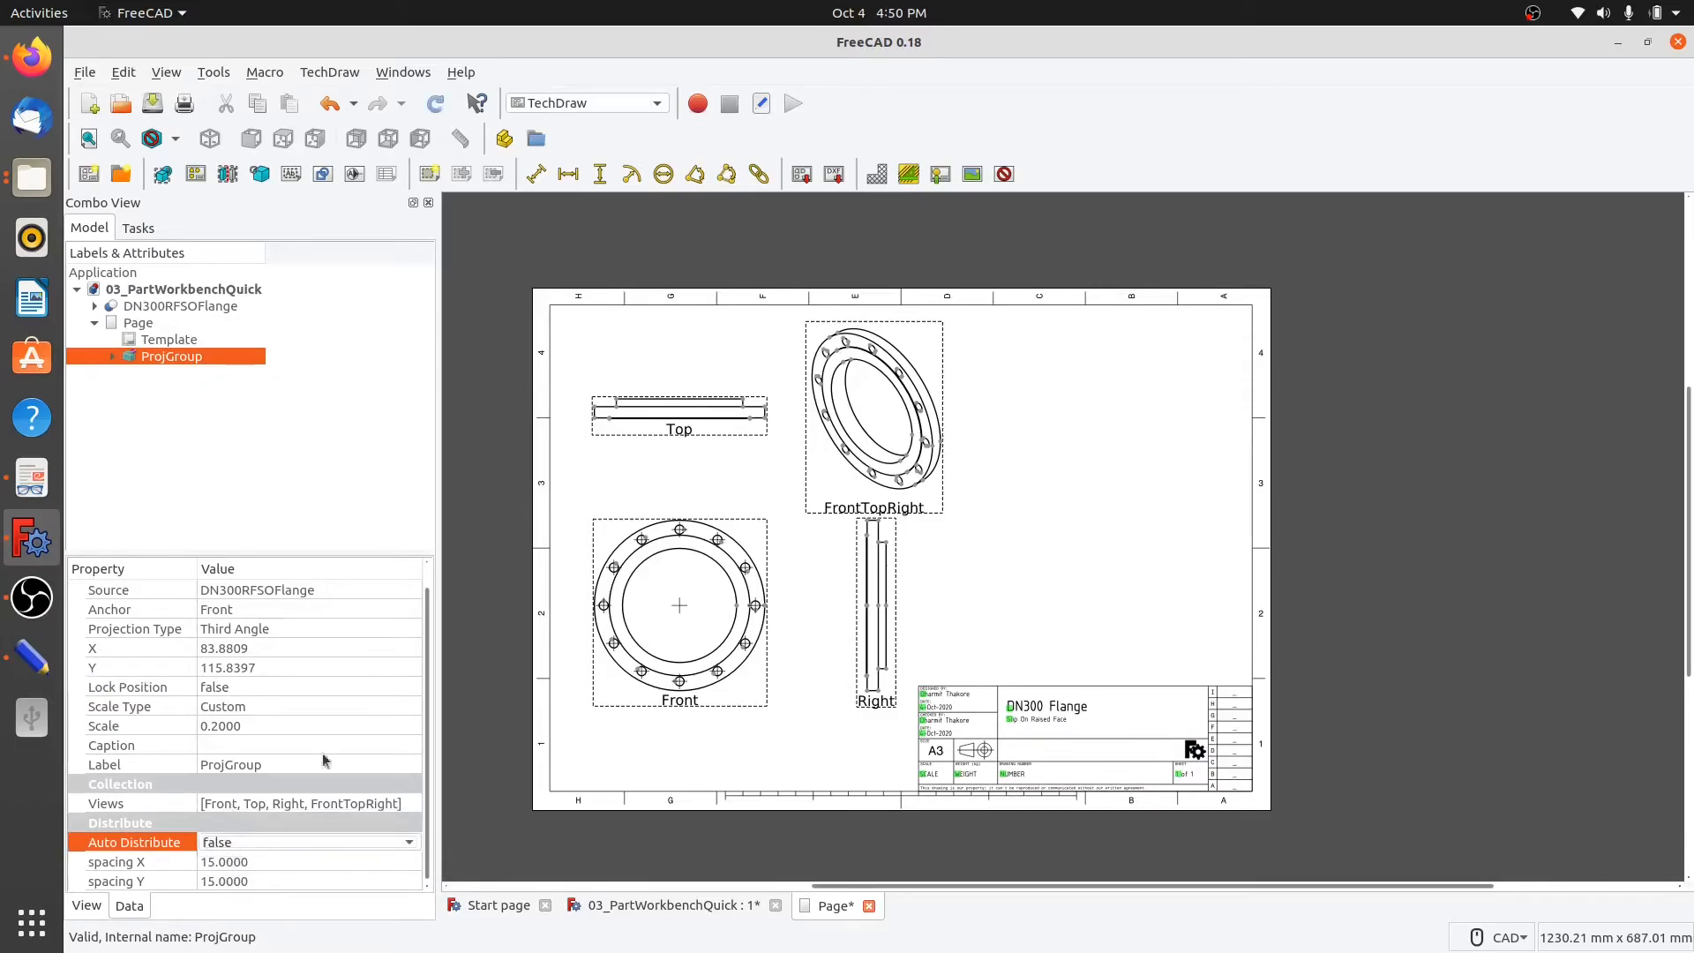
Move the FrontTopRight view to the sheet's upper right corner and recompute the document.
left_click_drag(856, 509, 1137, 503)
left_click(1025, 577)
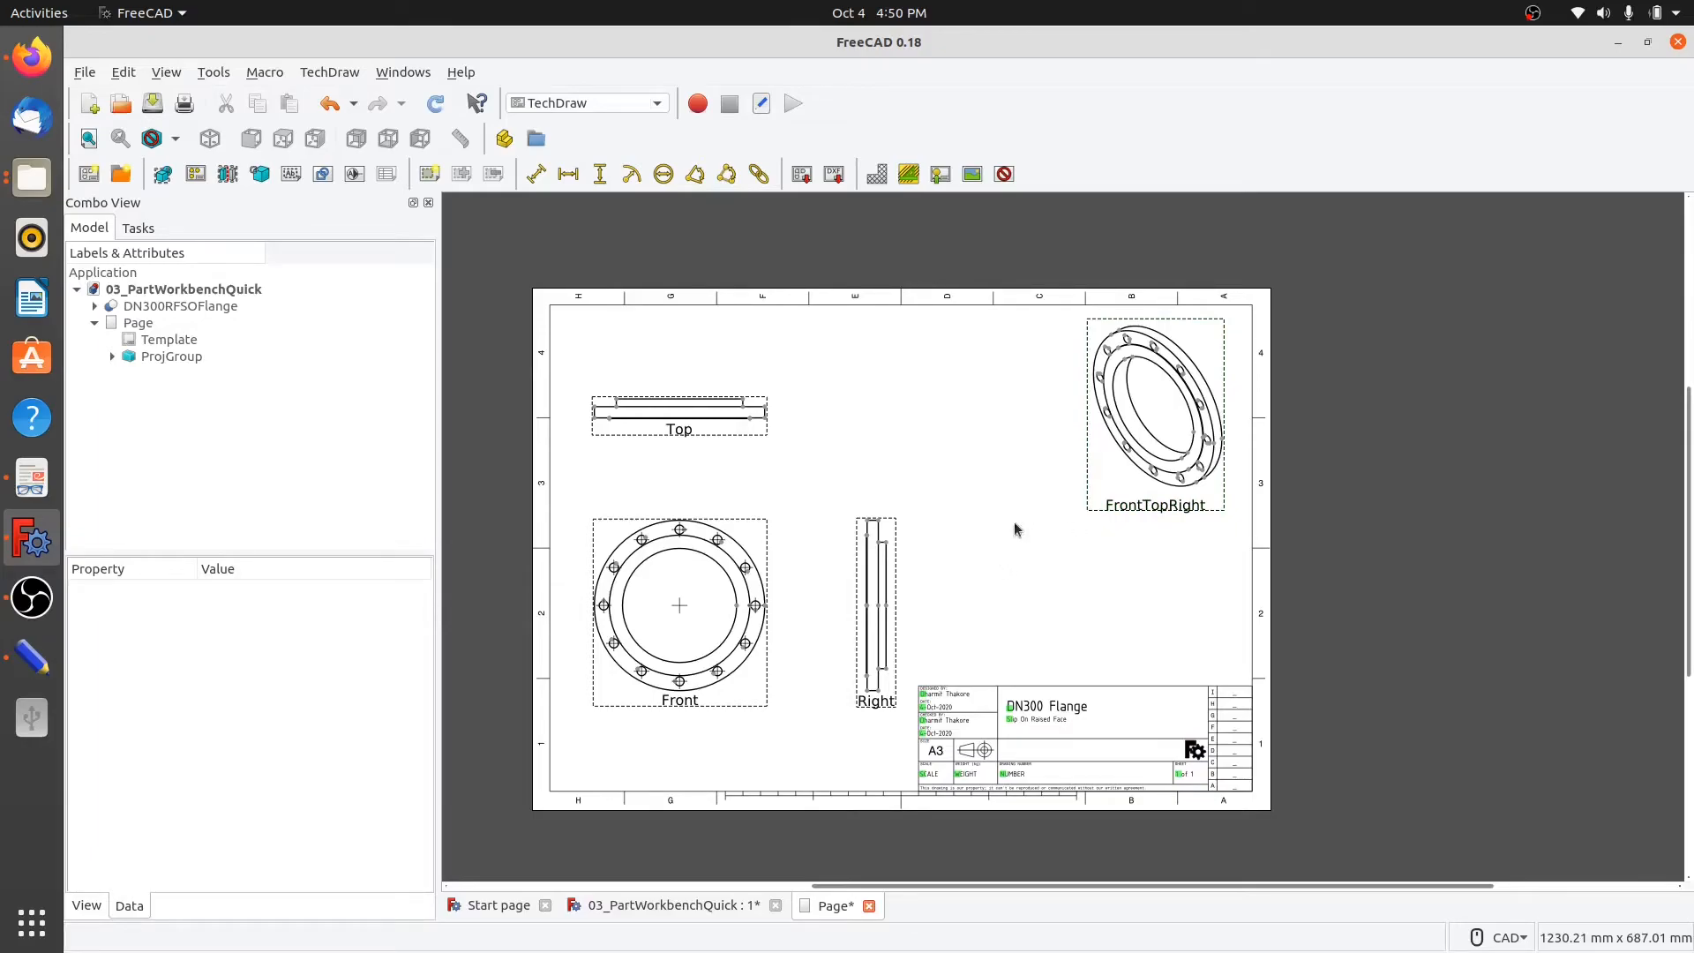
left_click(434, 105)
Shift the Top view slightly up and the Right view slightly left, closer to the Front view.
left_click_drag(685, 433, 682, 407)
mouse_move(876, 705)
left_mouse_down()
mouse_move(962, 706)
mouse_move(858, 706)
left_mouse_up()
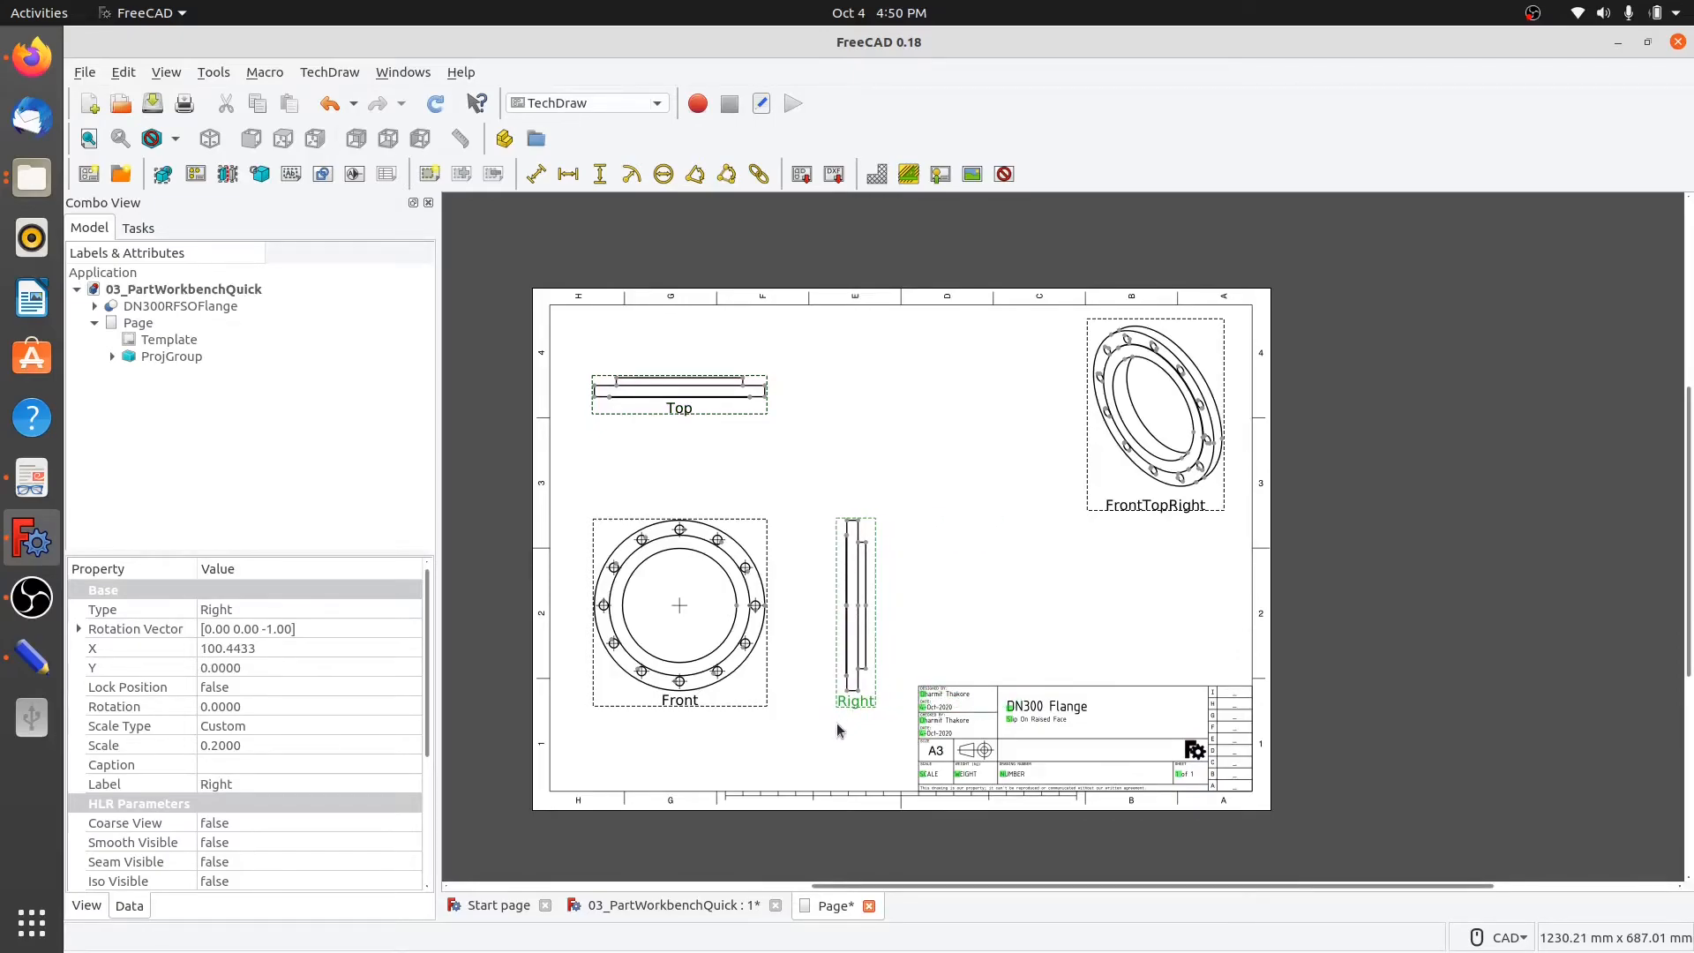
left_click(845, 736)
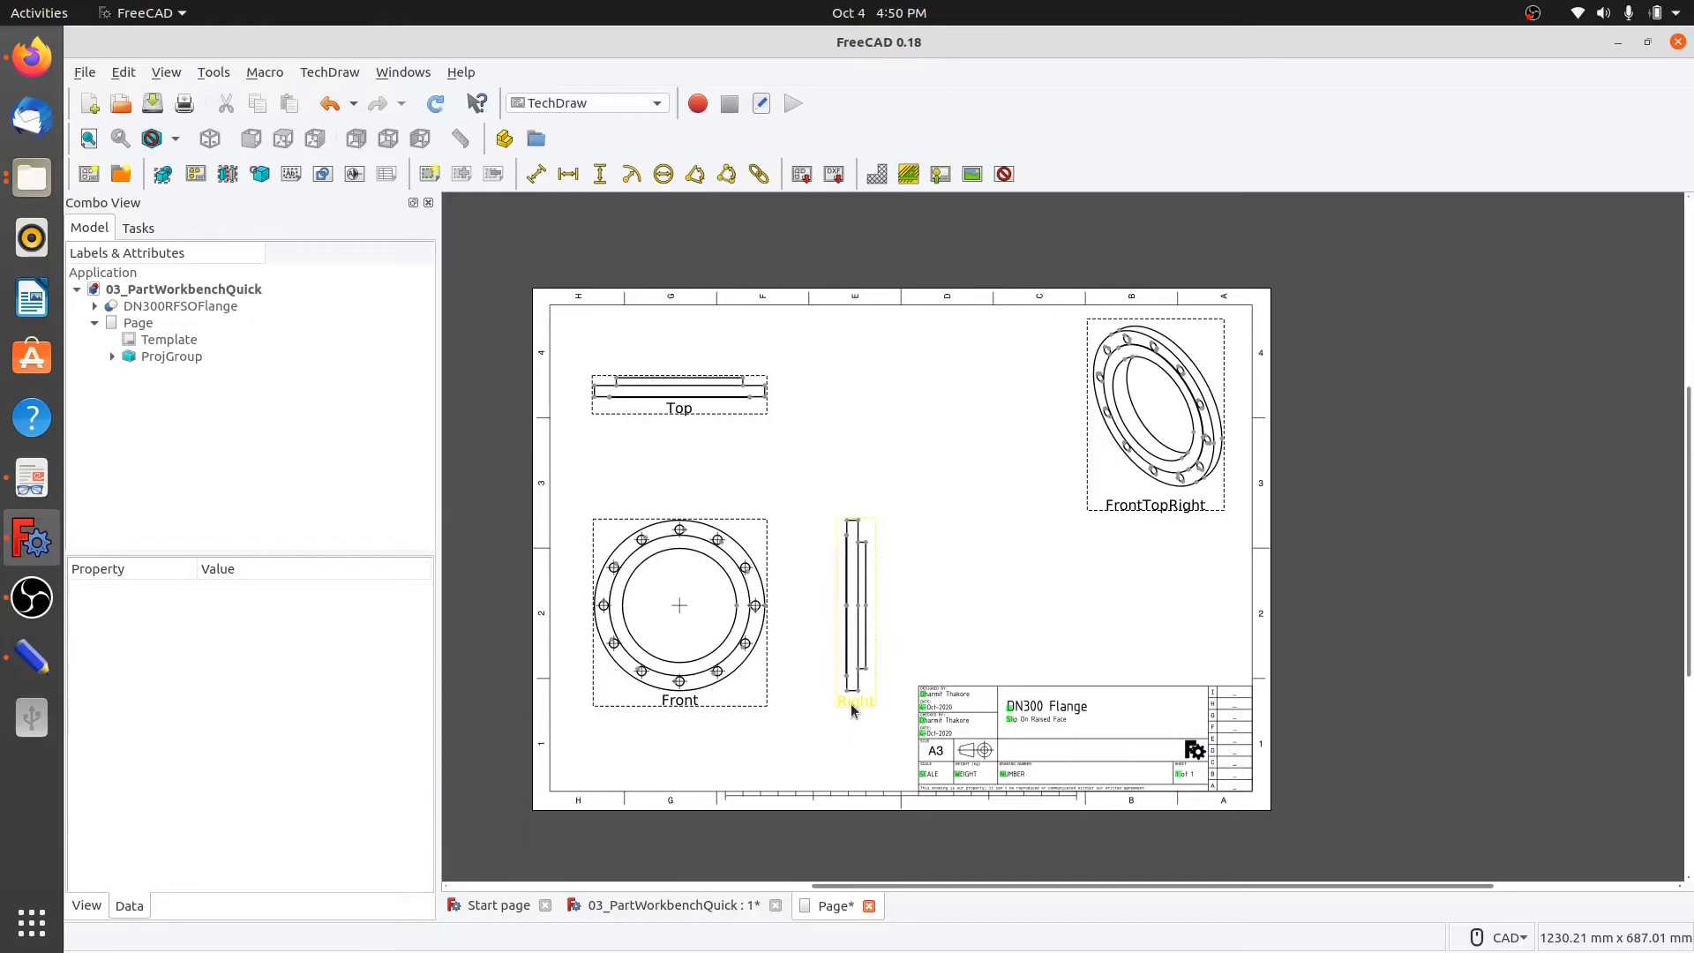
left_click(850, 702)
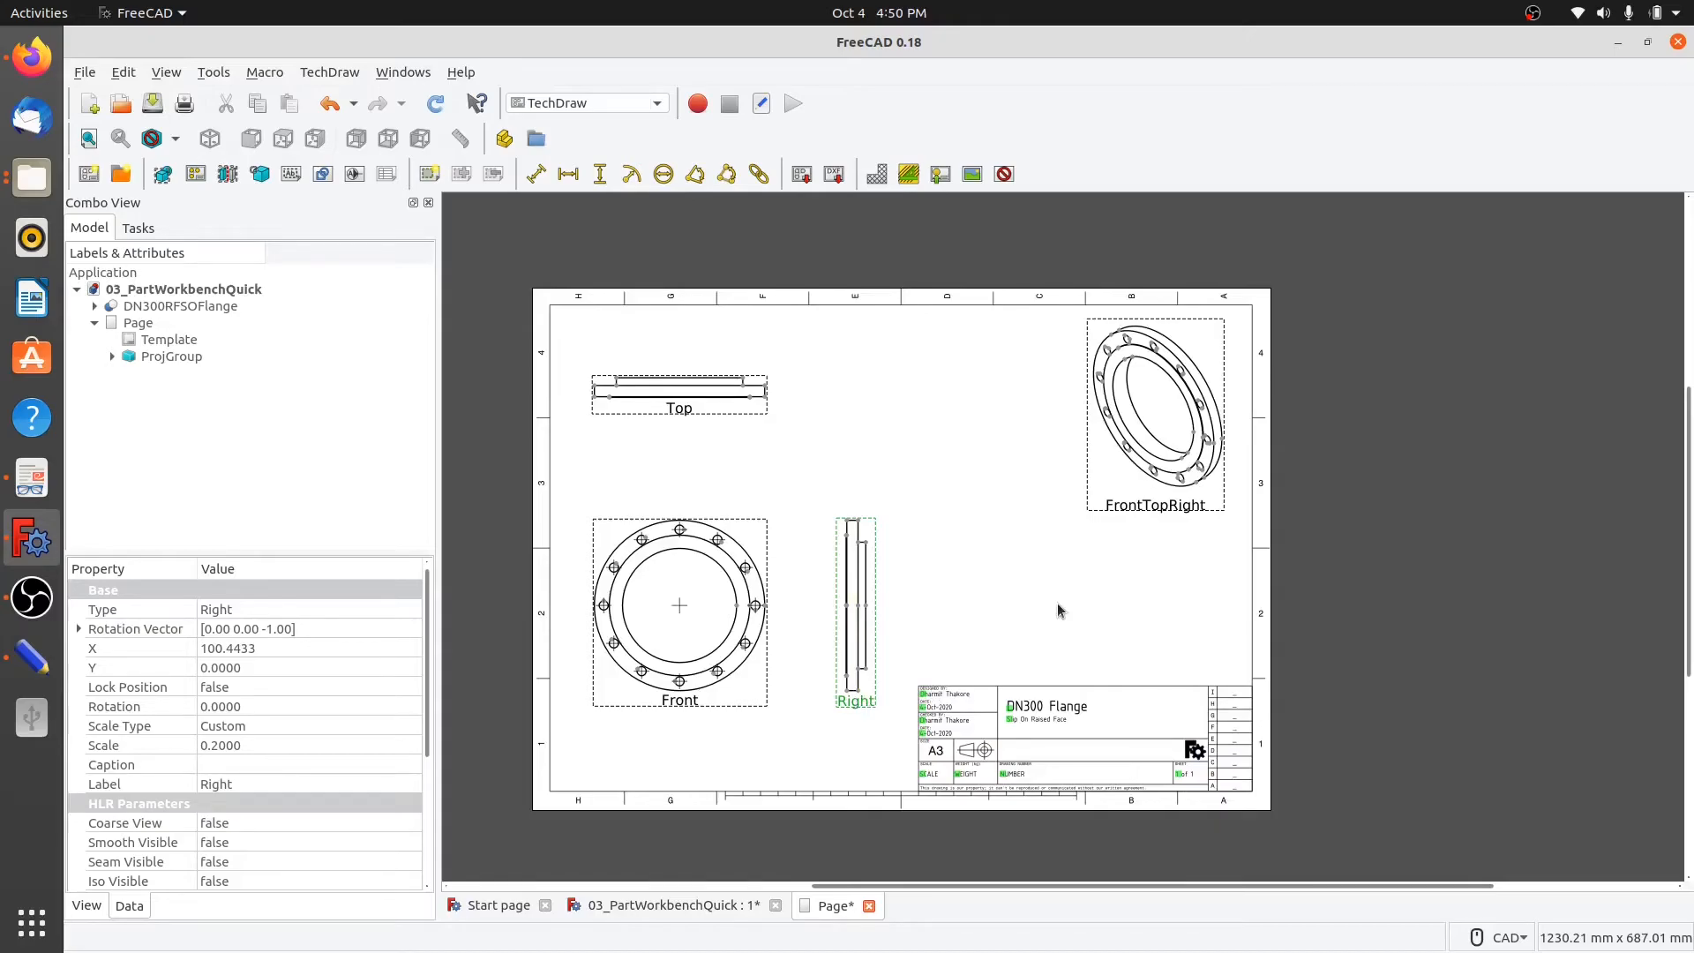
key("Delete")
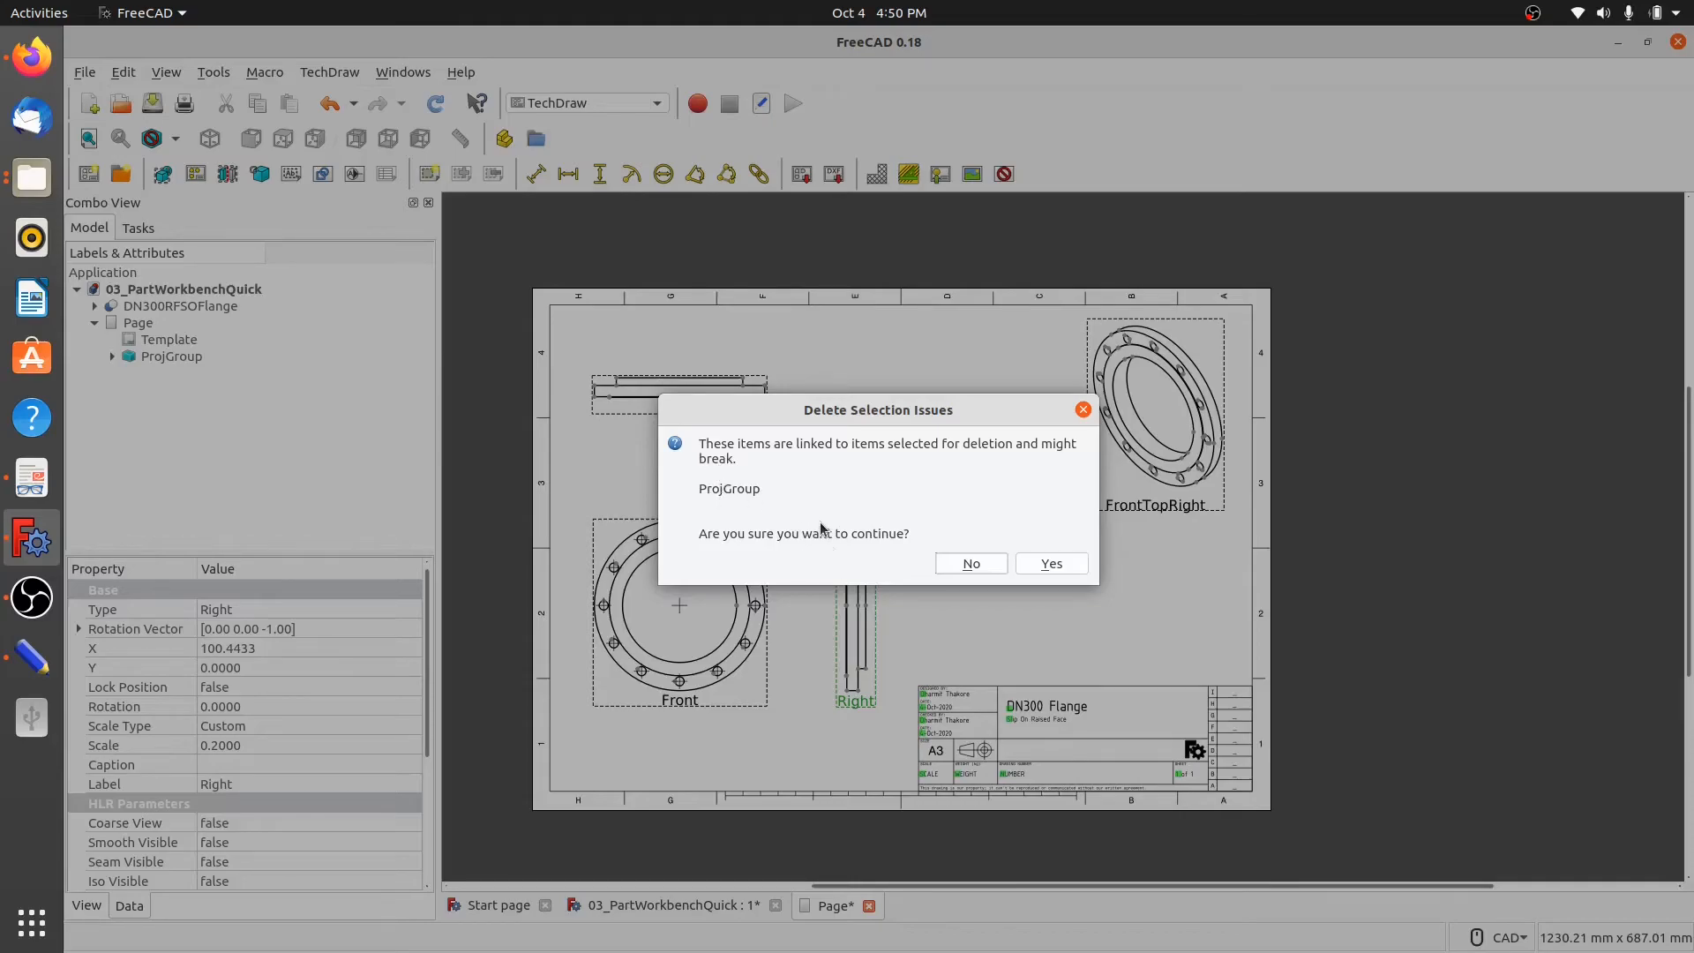
left_click(972, 564)
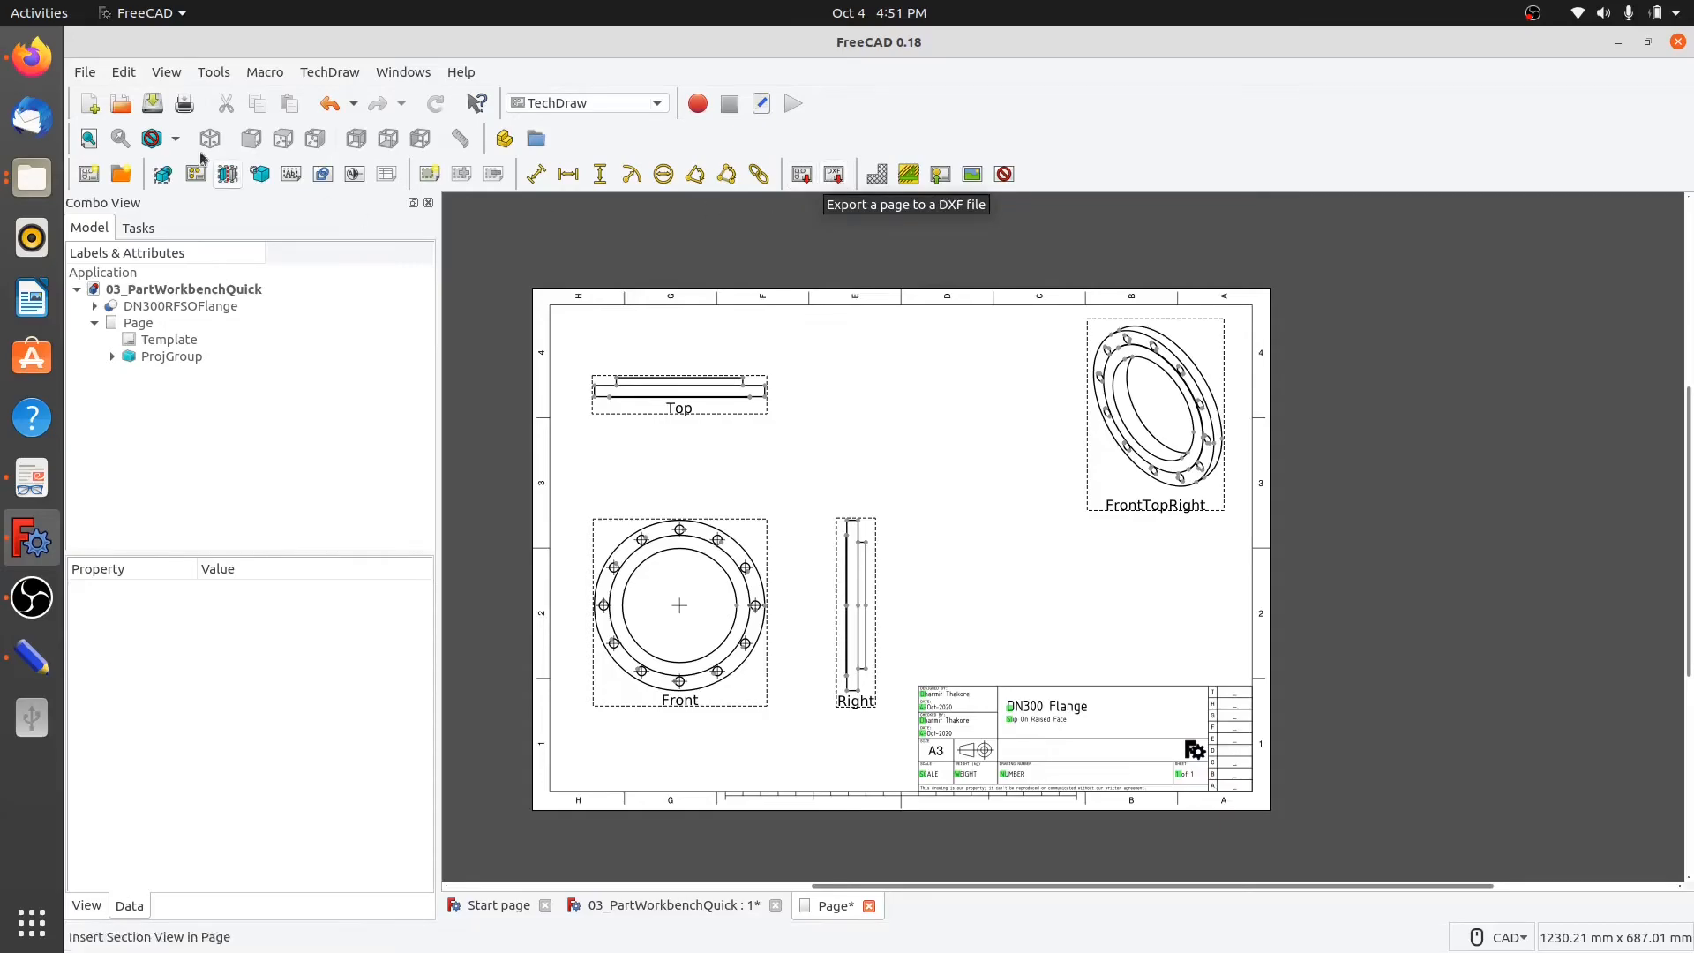
Save the document and export the page as DXF file DN300RFSOFlange in Documents/Engineering/VideoRecording/FreeCAD/WorkingFiles.
key("ctrl+s")
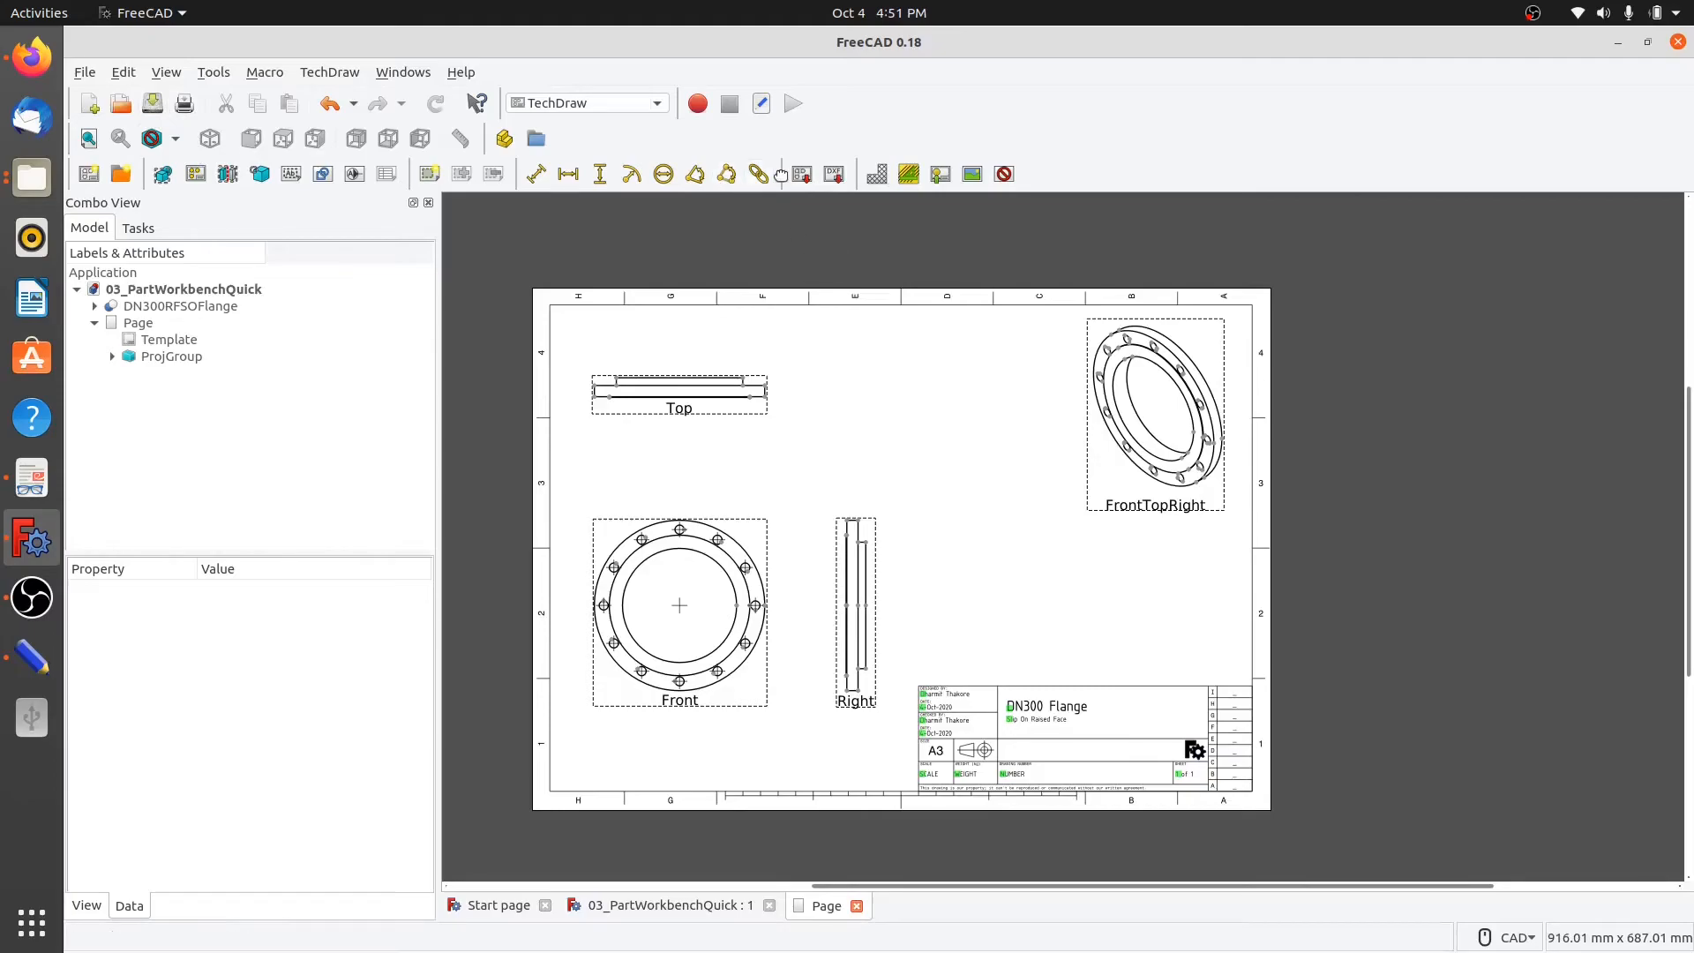
left_click(834, 175)
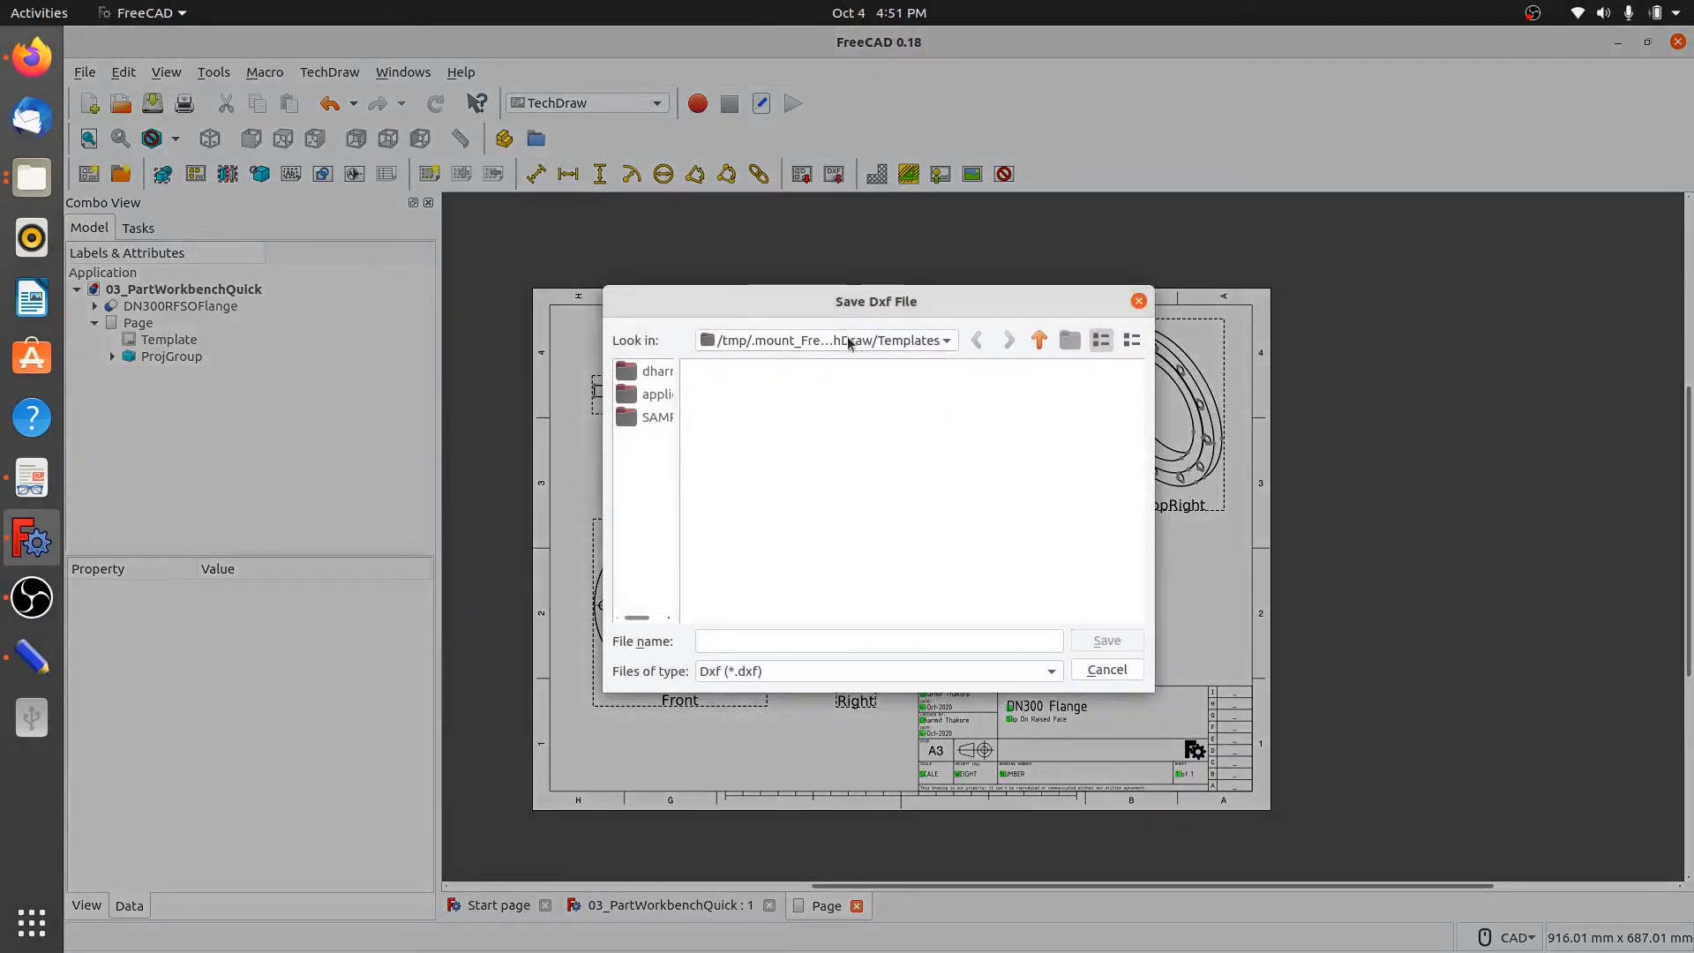
left_click(653, 372)
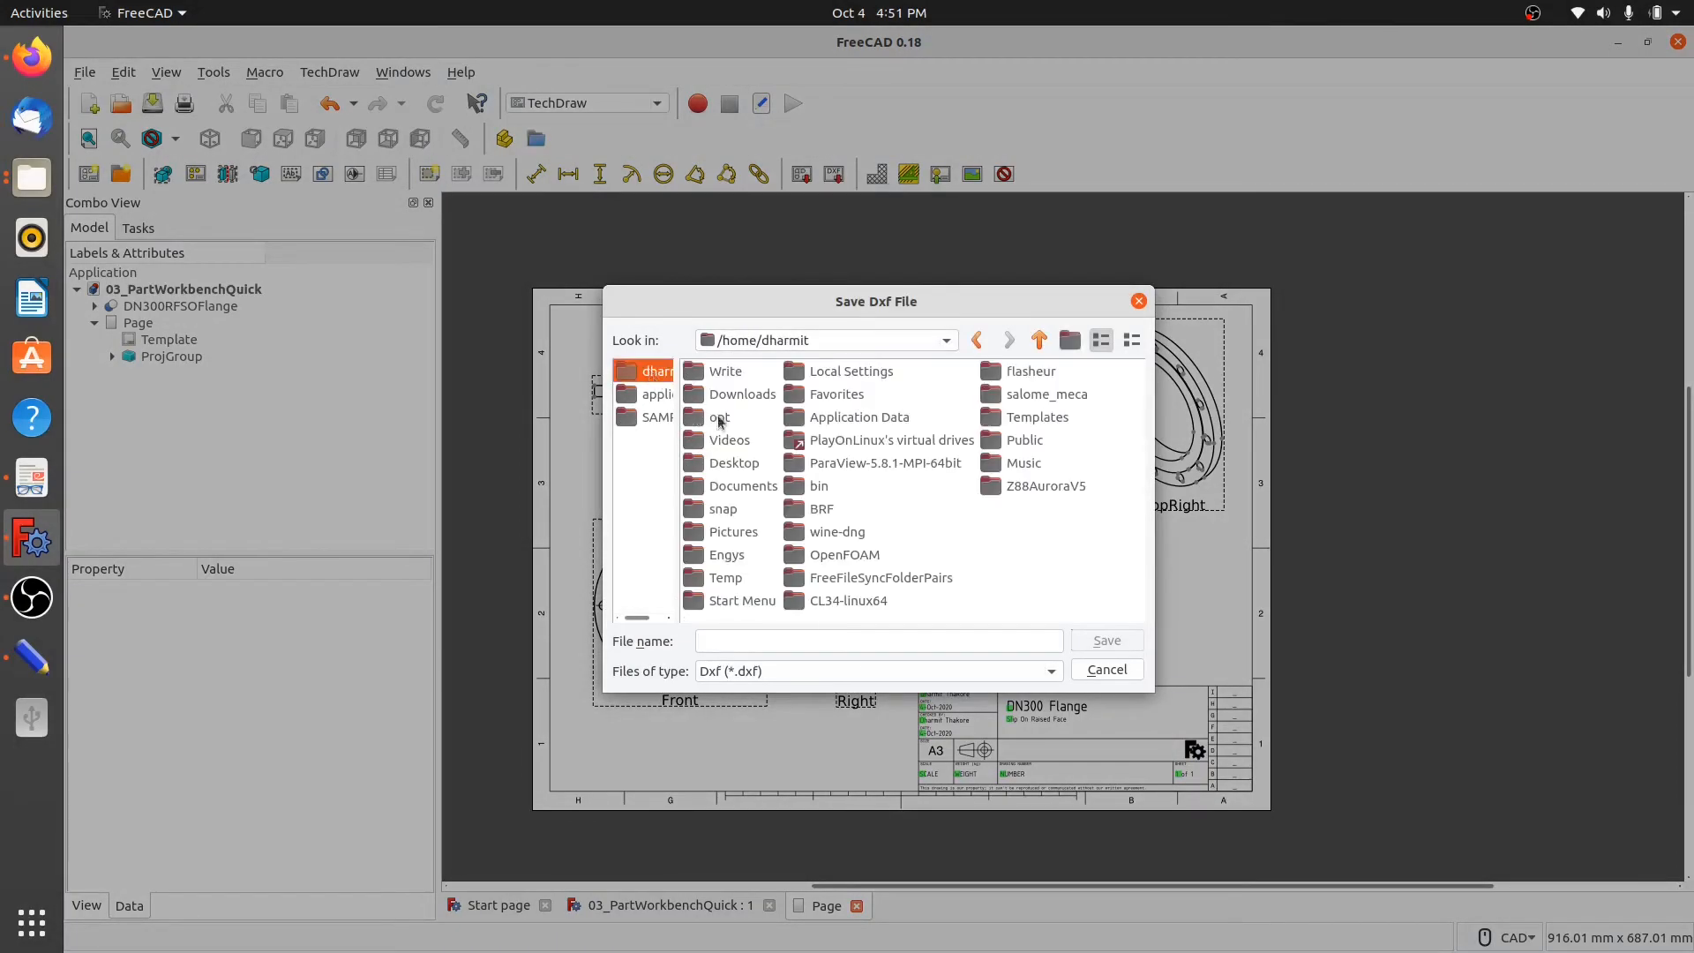
double_click(694, 489)
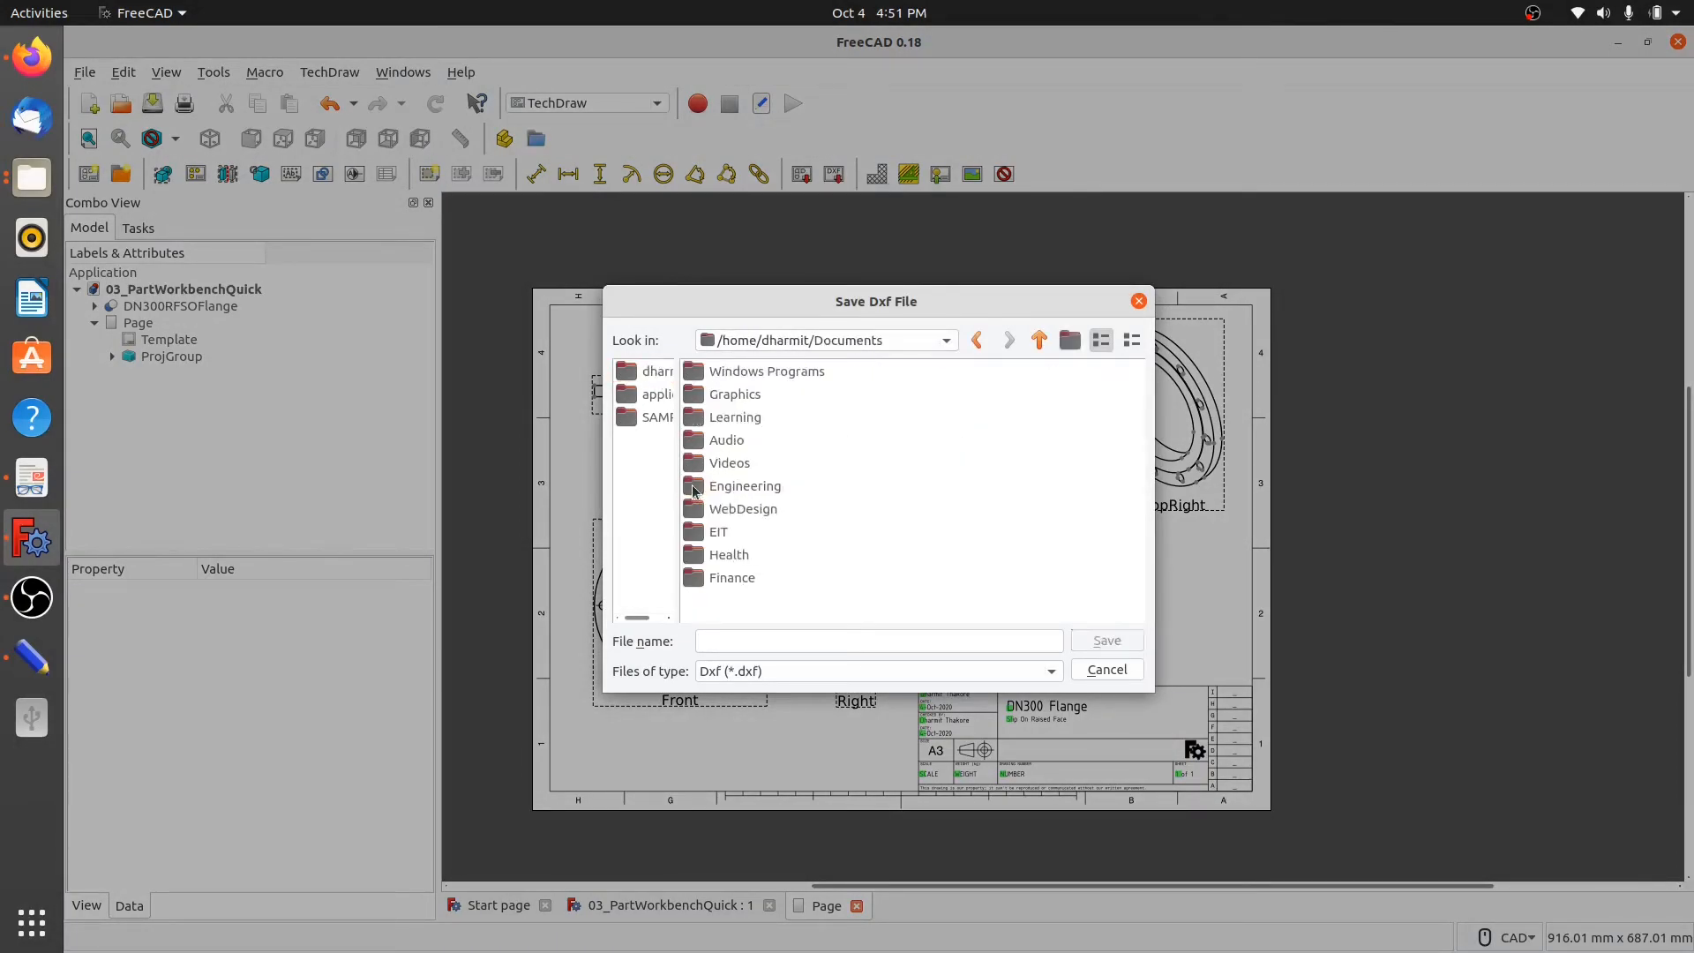
double_click(694, 493)
double_click(692, 378)
double_click(694, 374)
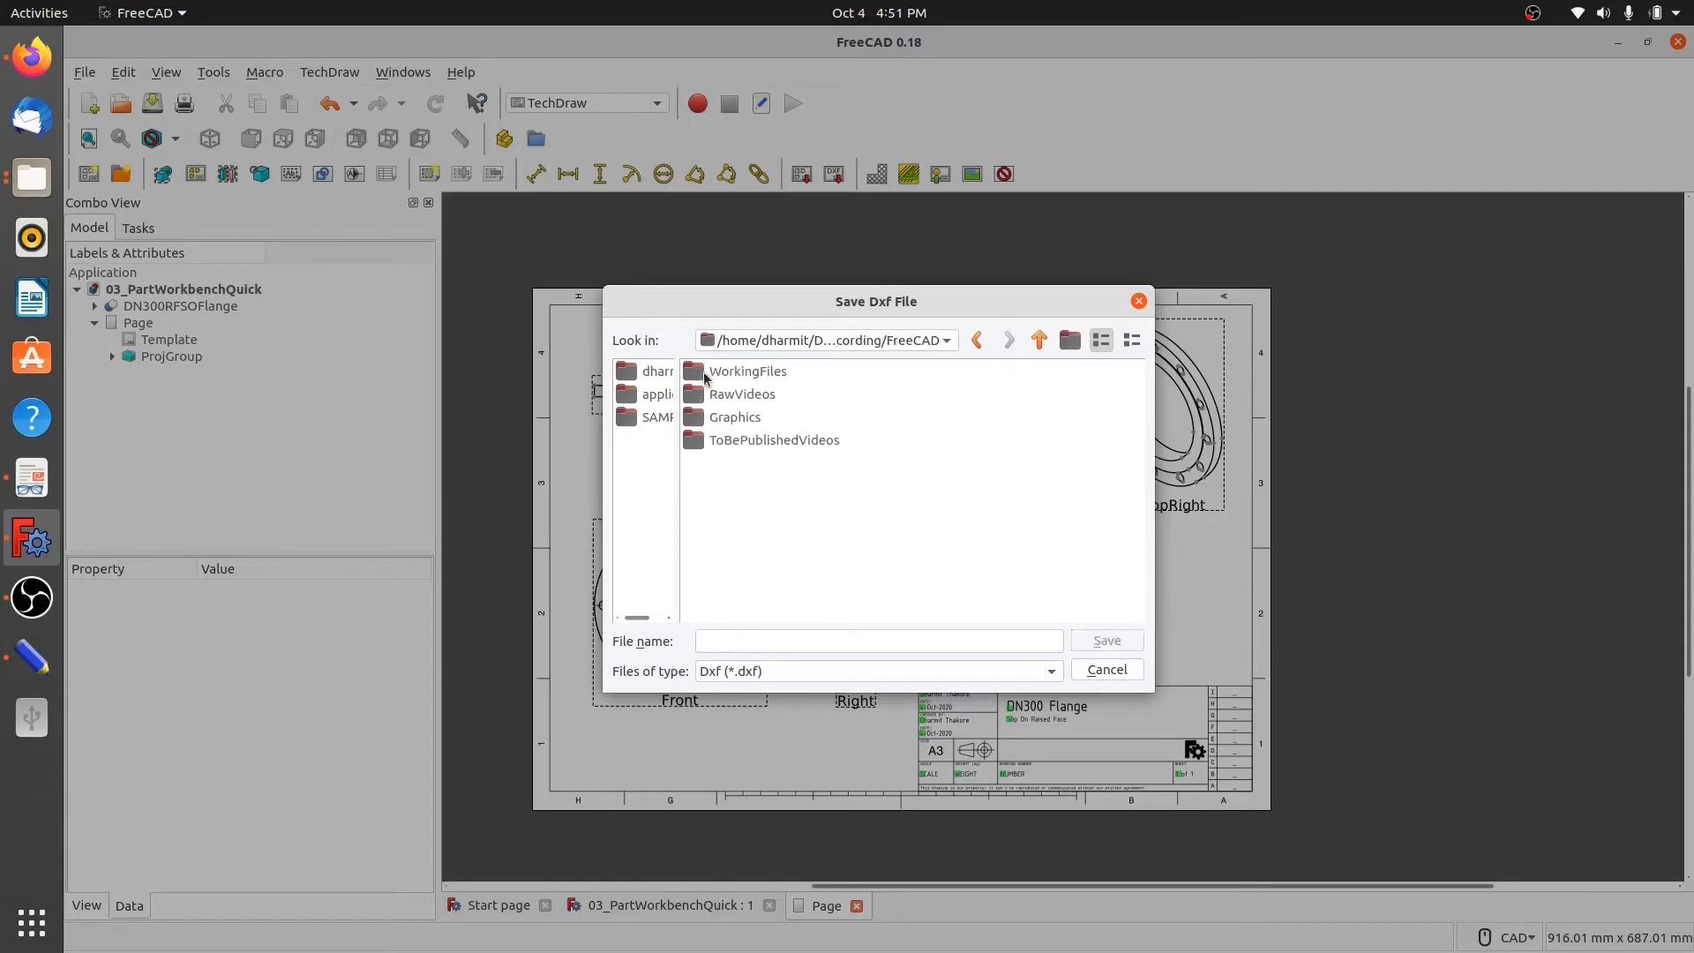
double_click(698, 374)
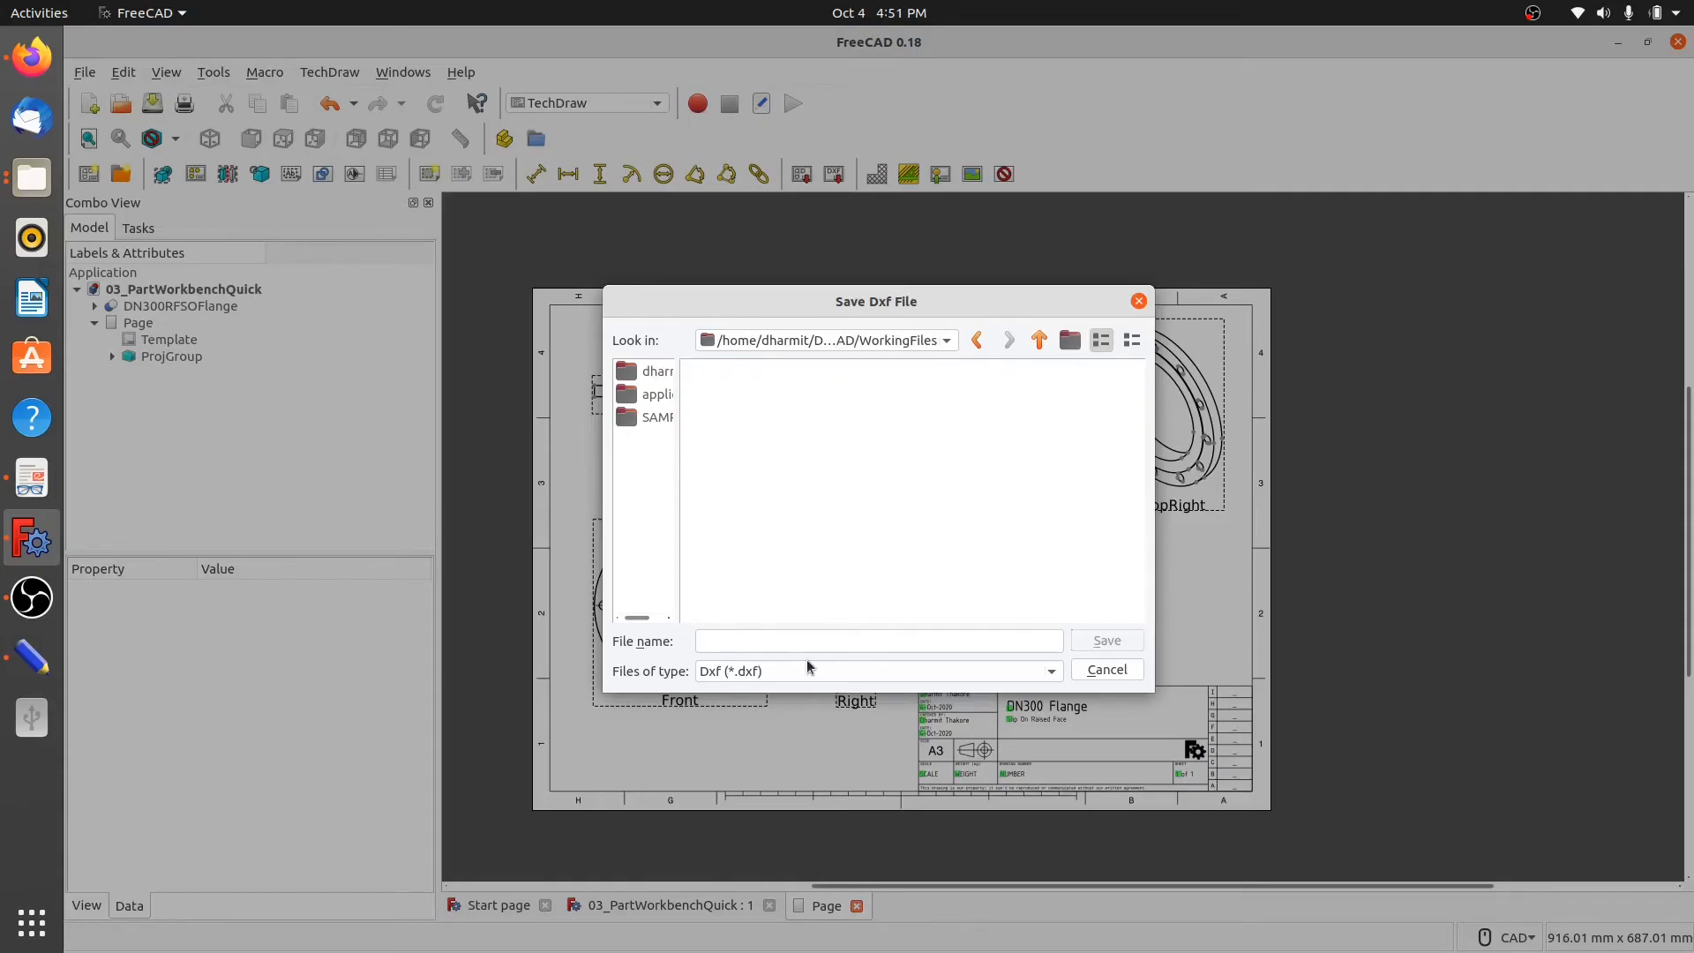
type("DN300RFSOFlange")
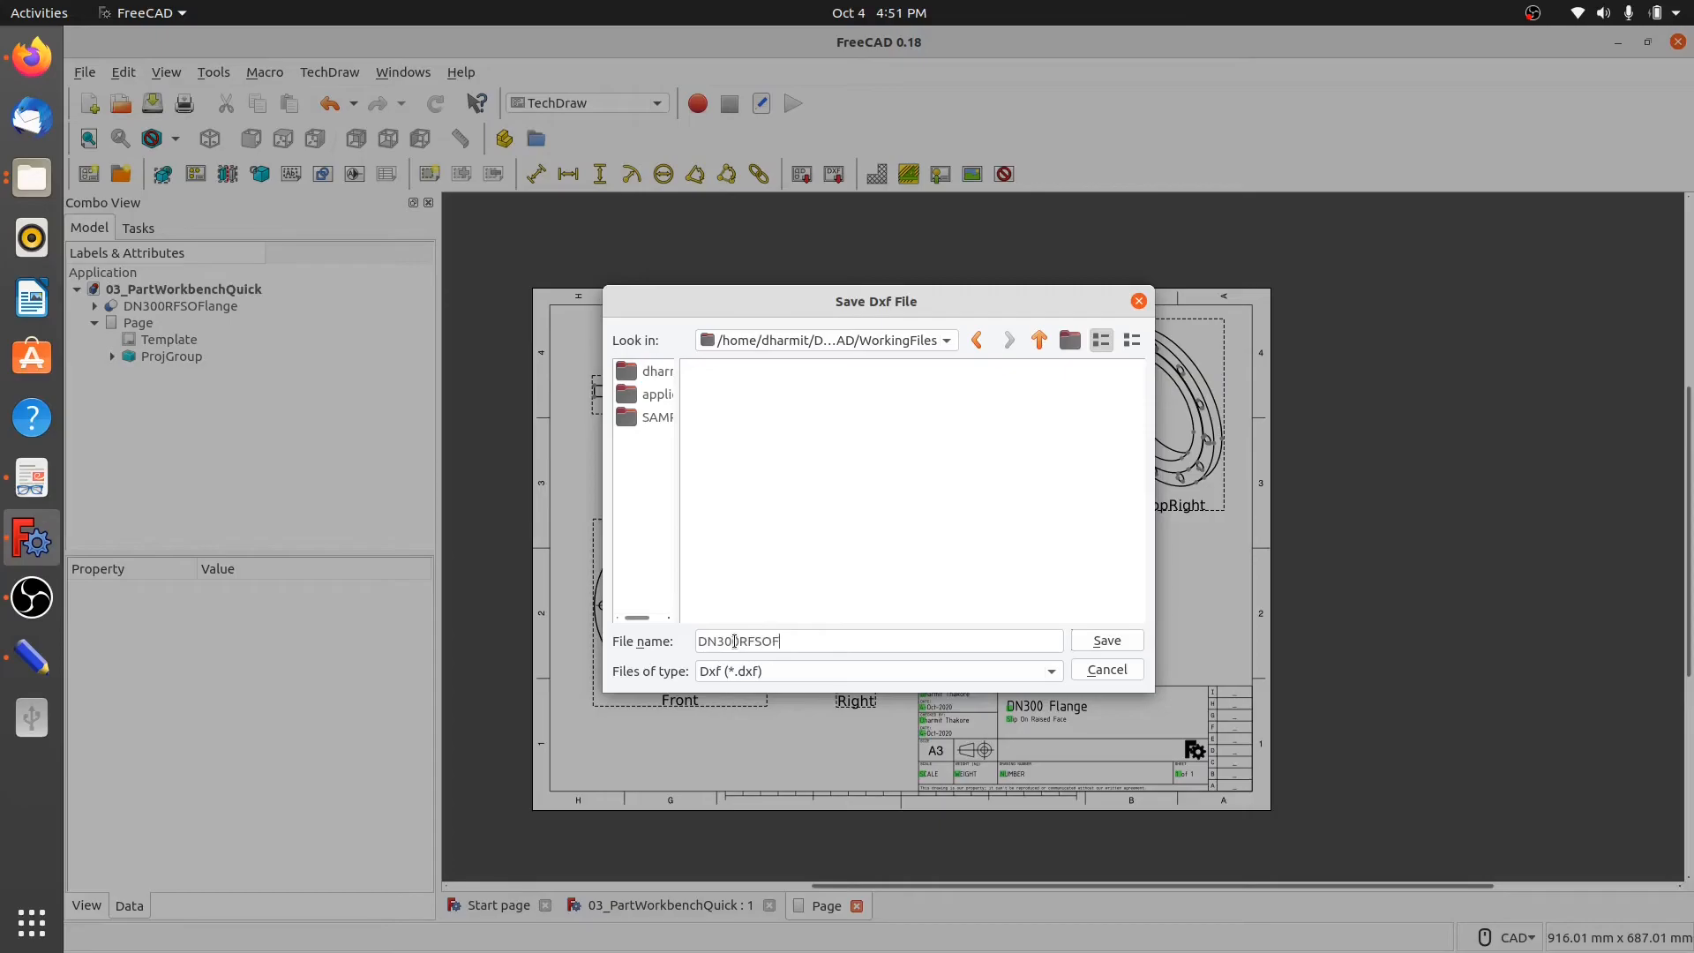
left_click(1107, 641)
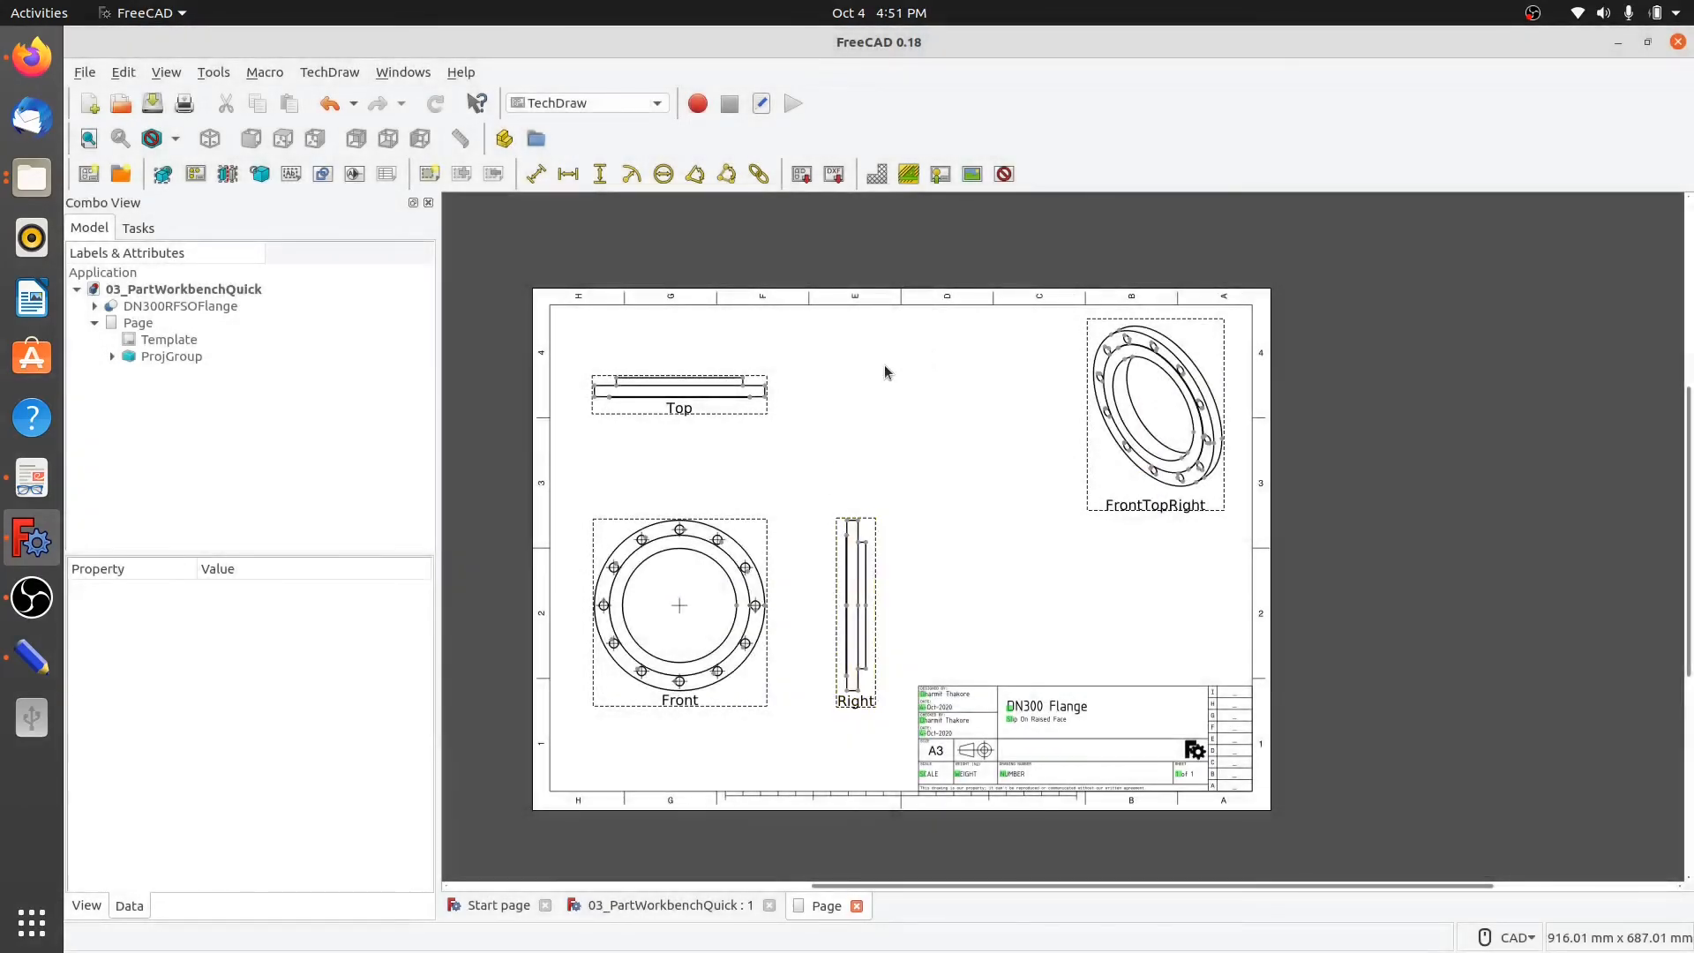
Export the drawing page as a PDF named DN300RFSOFlange in the WorkingFiles folder.
left_click(85, 74)
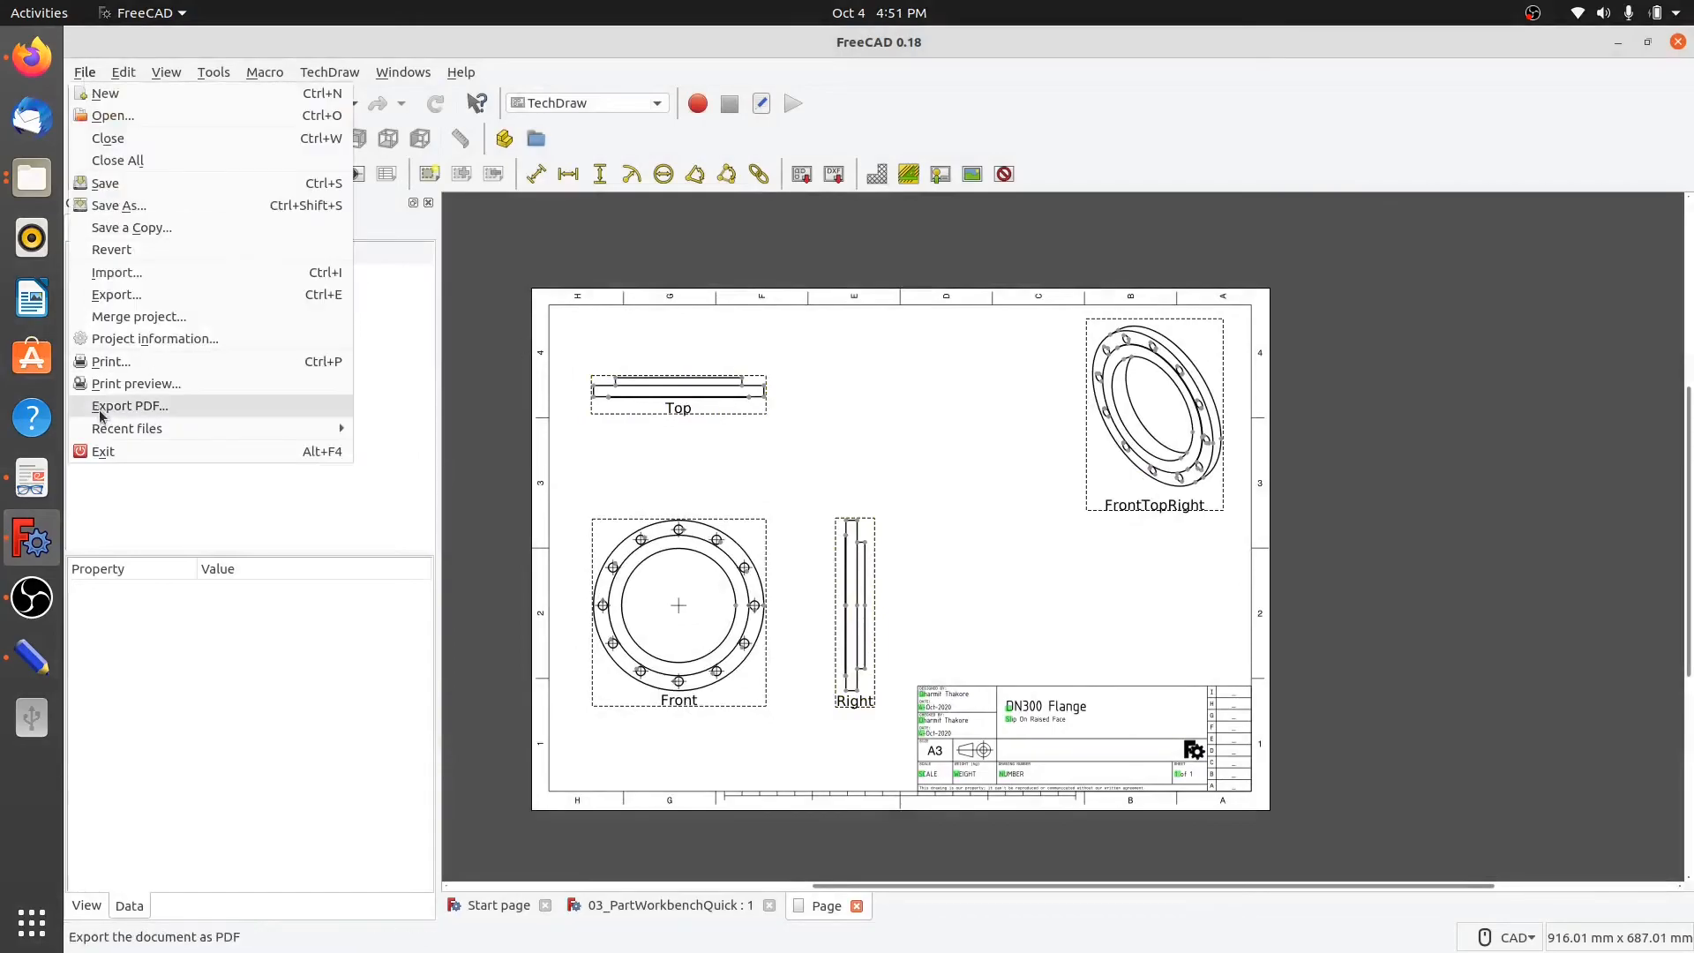
left_click(121, 408)
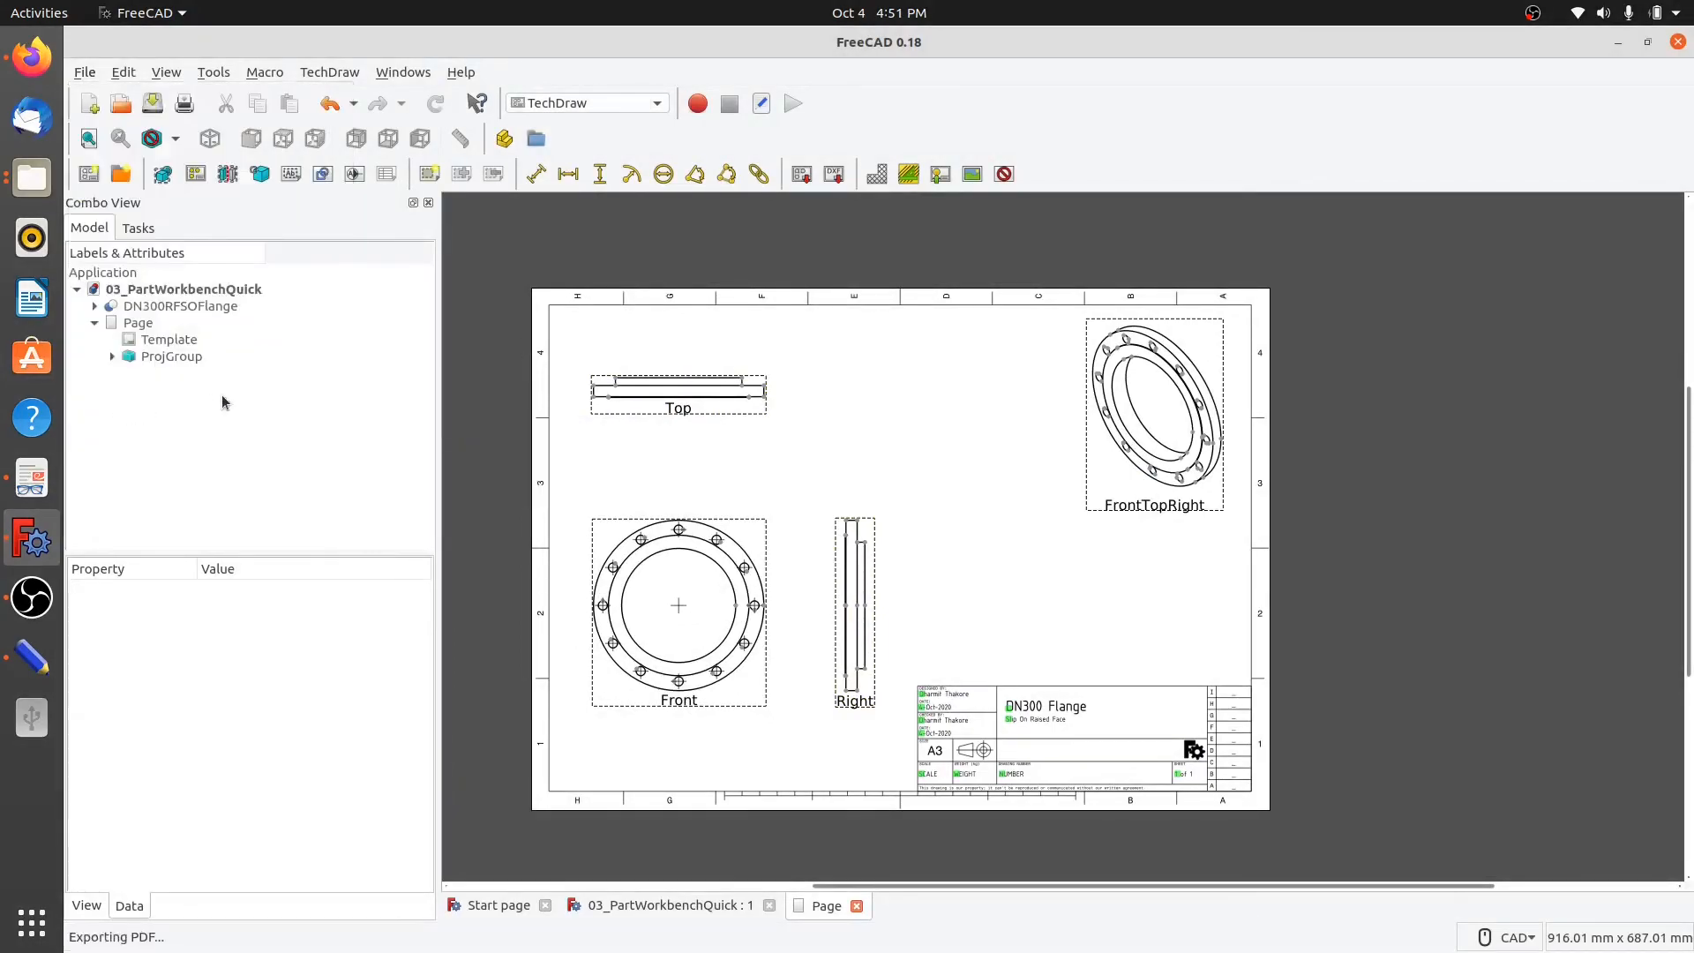
type("DN300RFSOFlange")
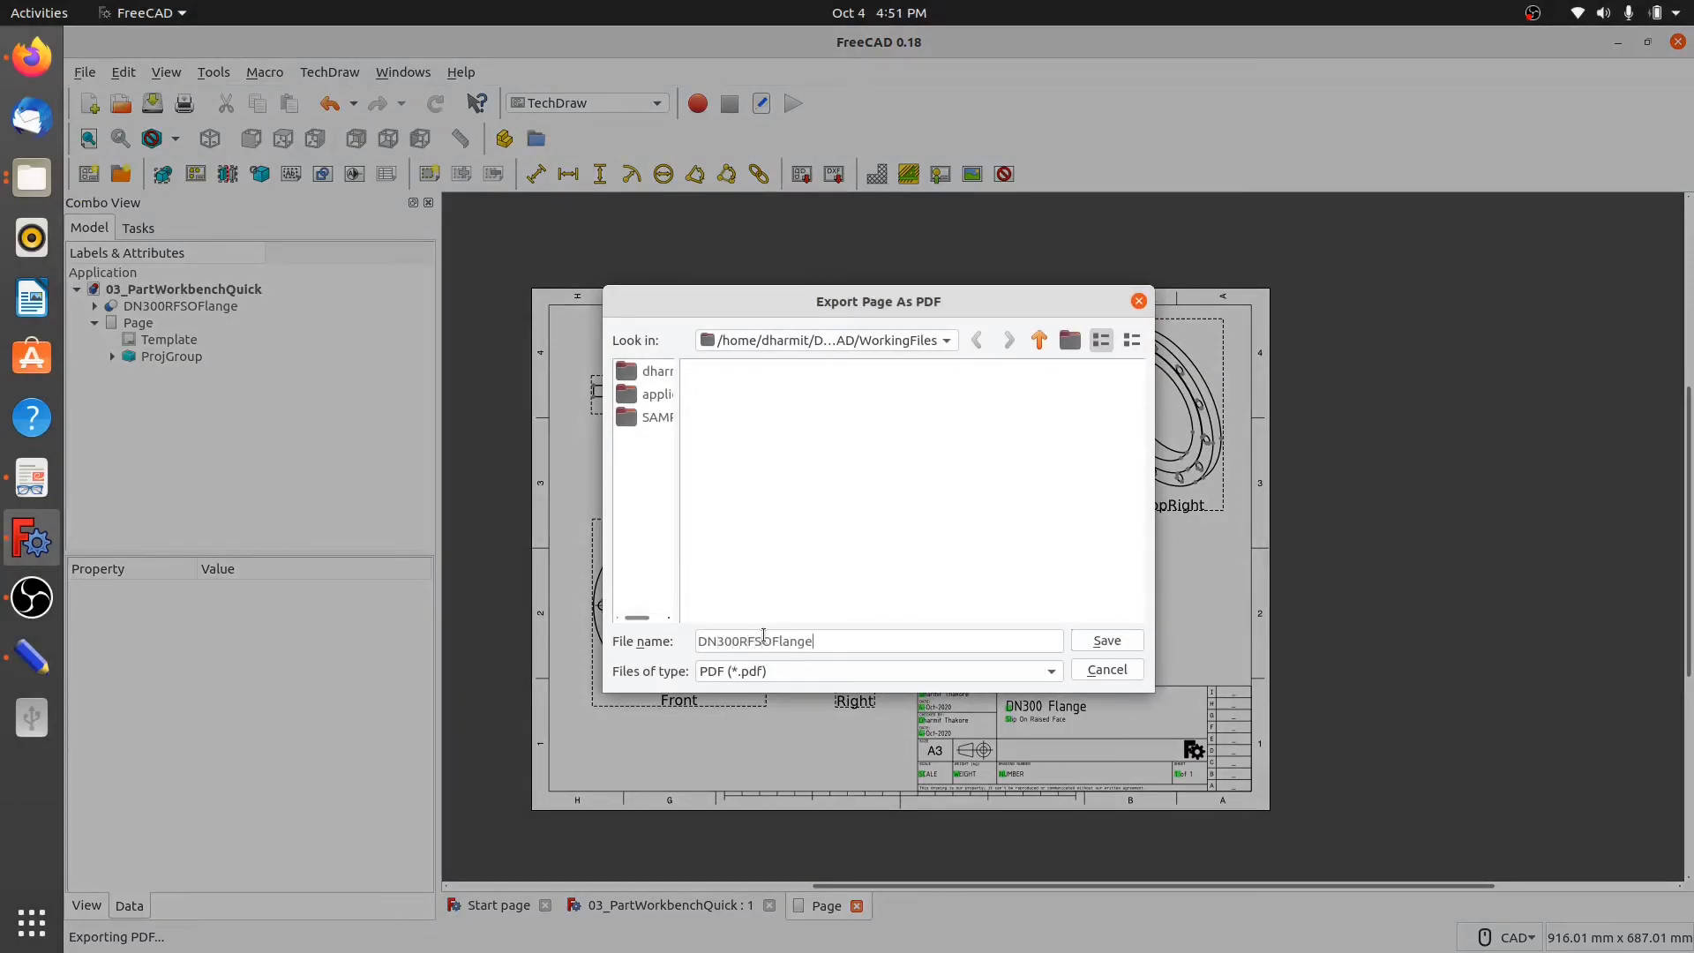
left_click(1107, 641)
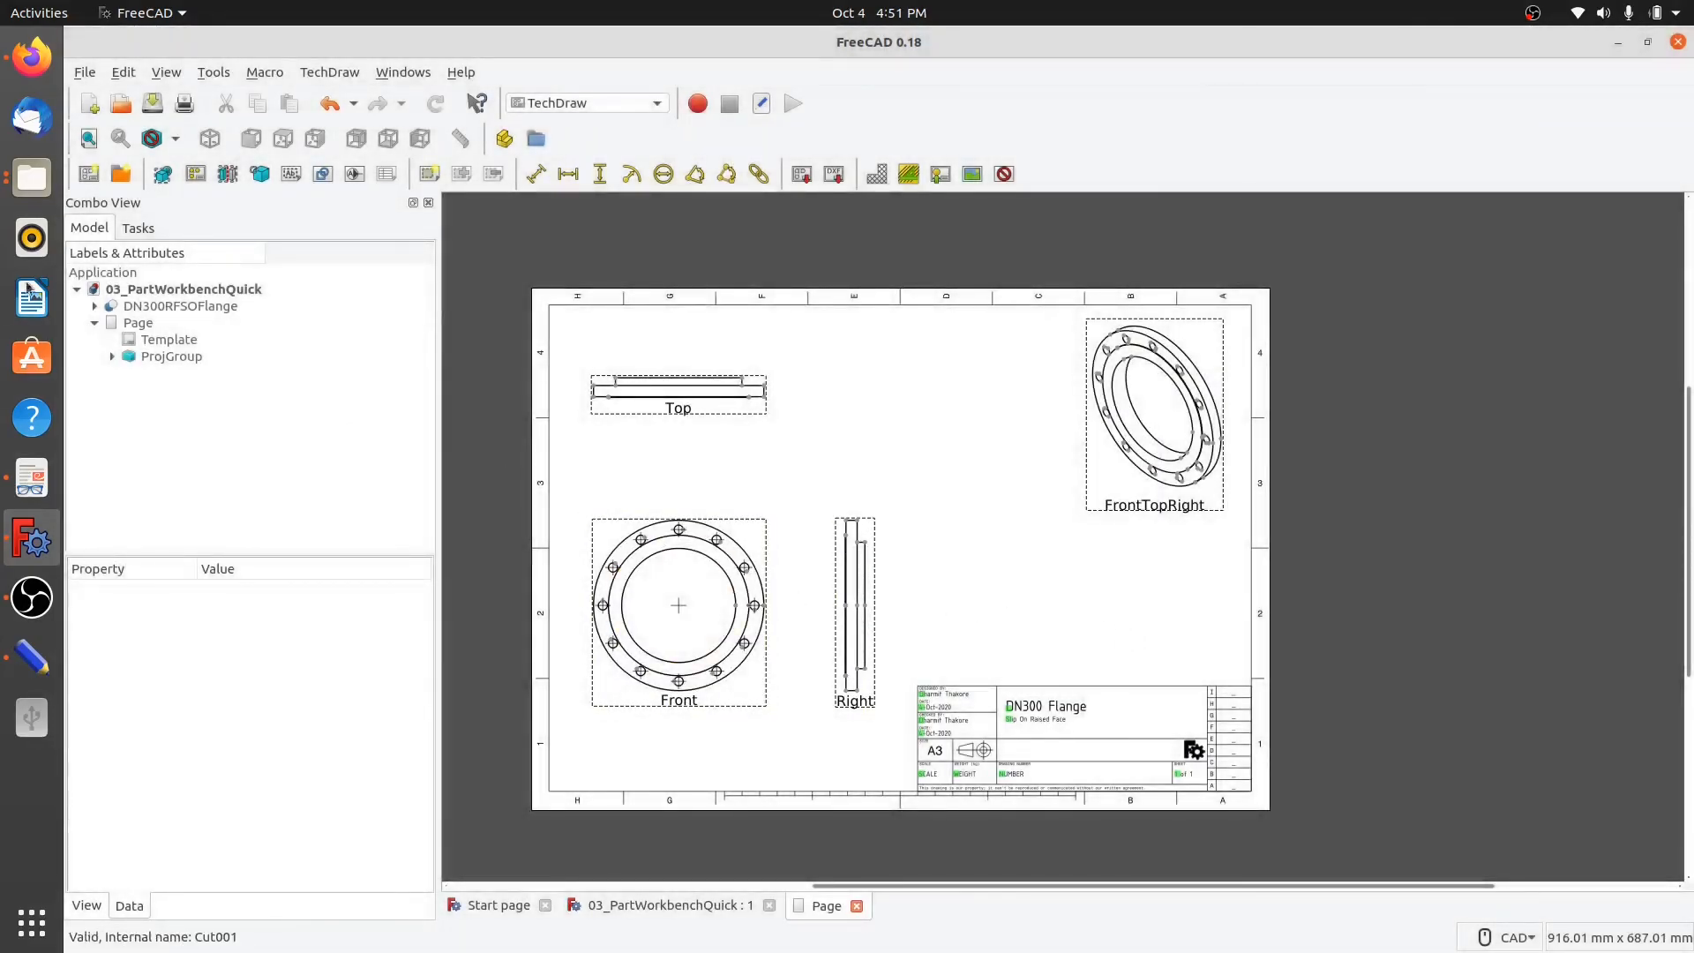
Switch to the Files app and open DN300RFSOFlange.pdf from Documents/Engineering/VideoRecording/FreeCAD/WorkingFiles to check the exported sheet.
left_click(35, 179)
left_click(42, 191)
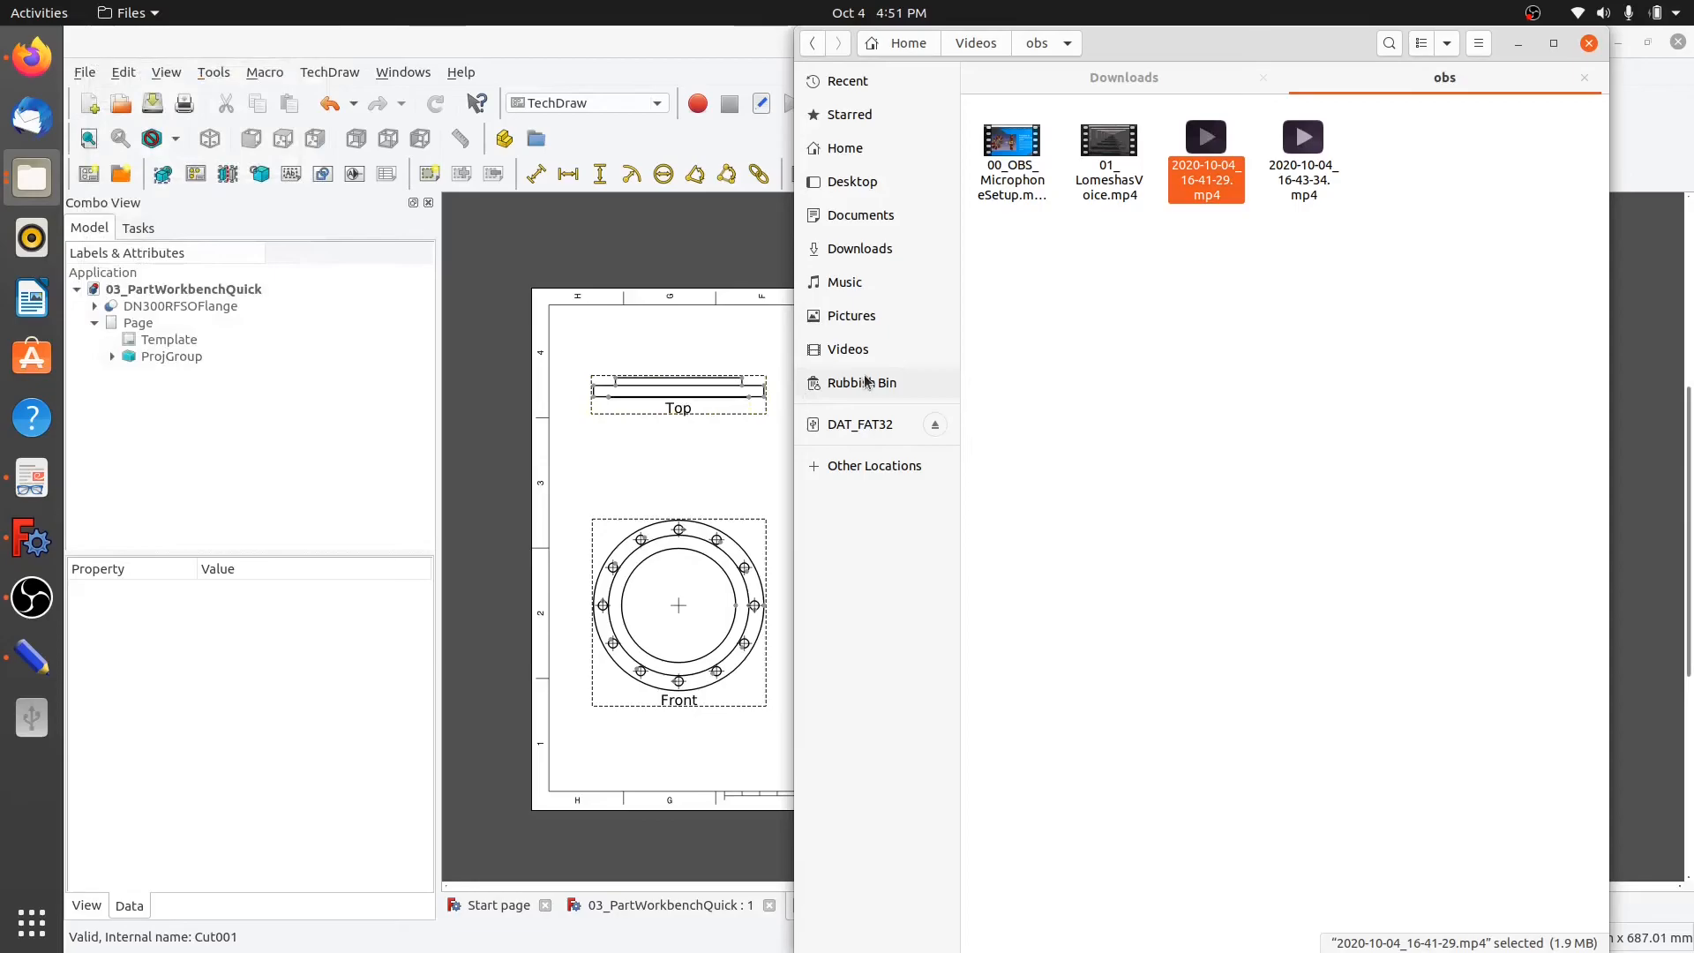
left_click(860, 214)
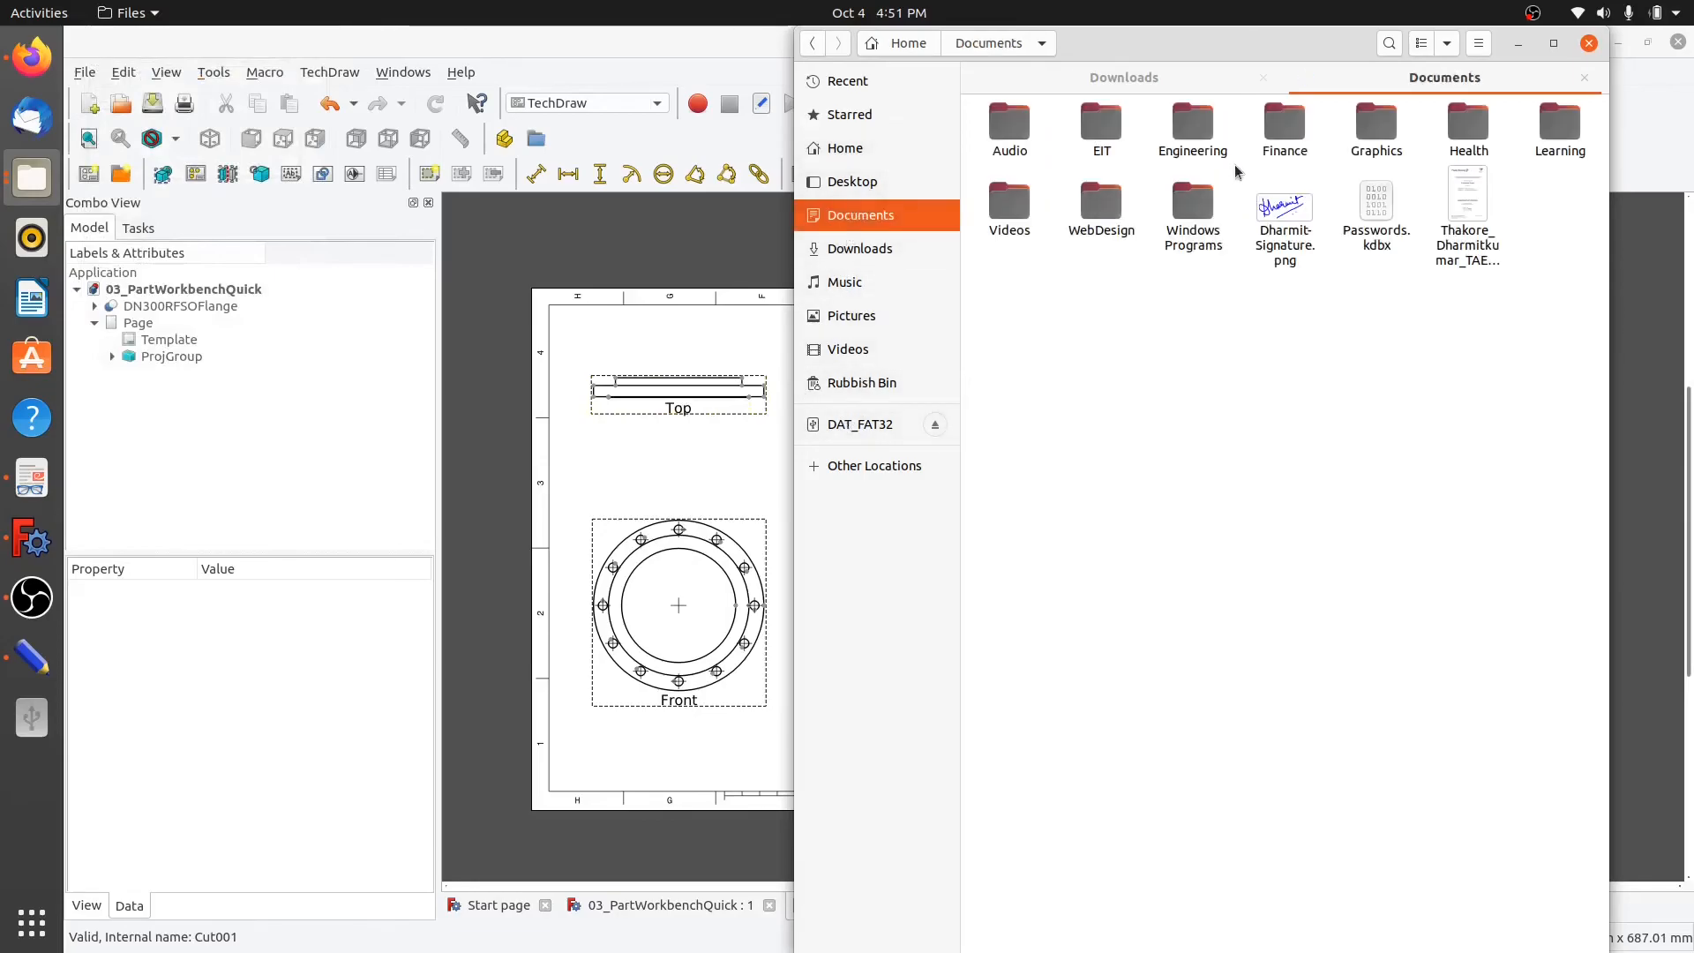
double_click(1193, 124)
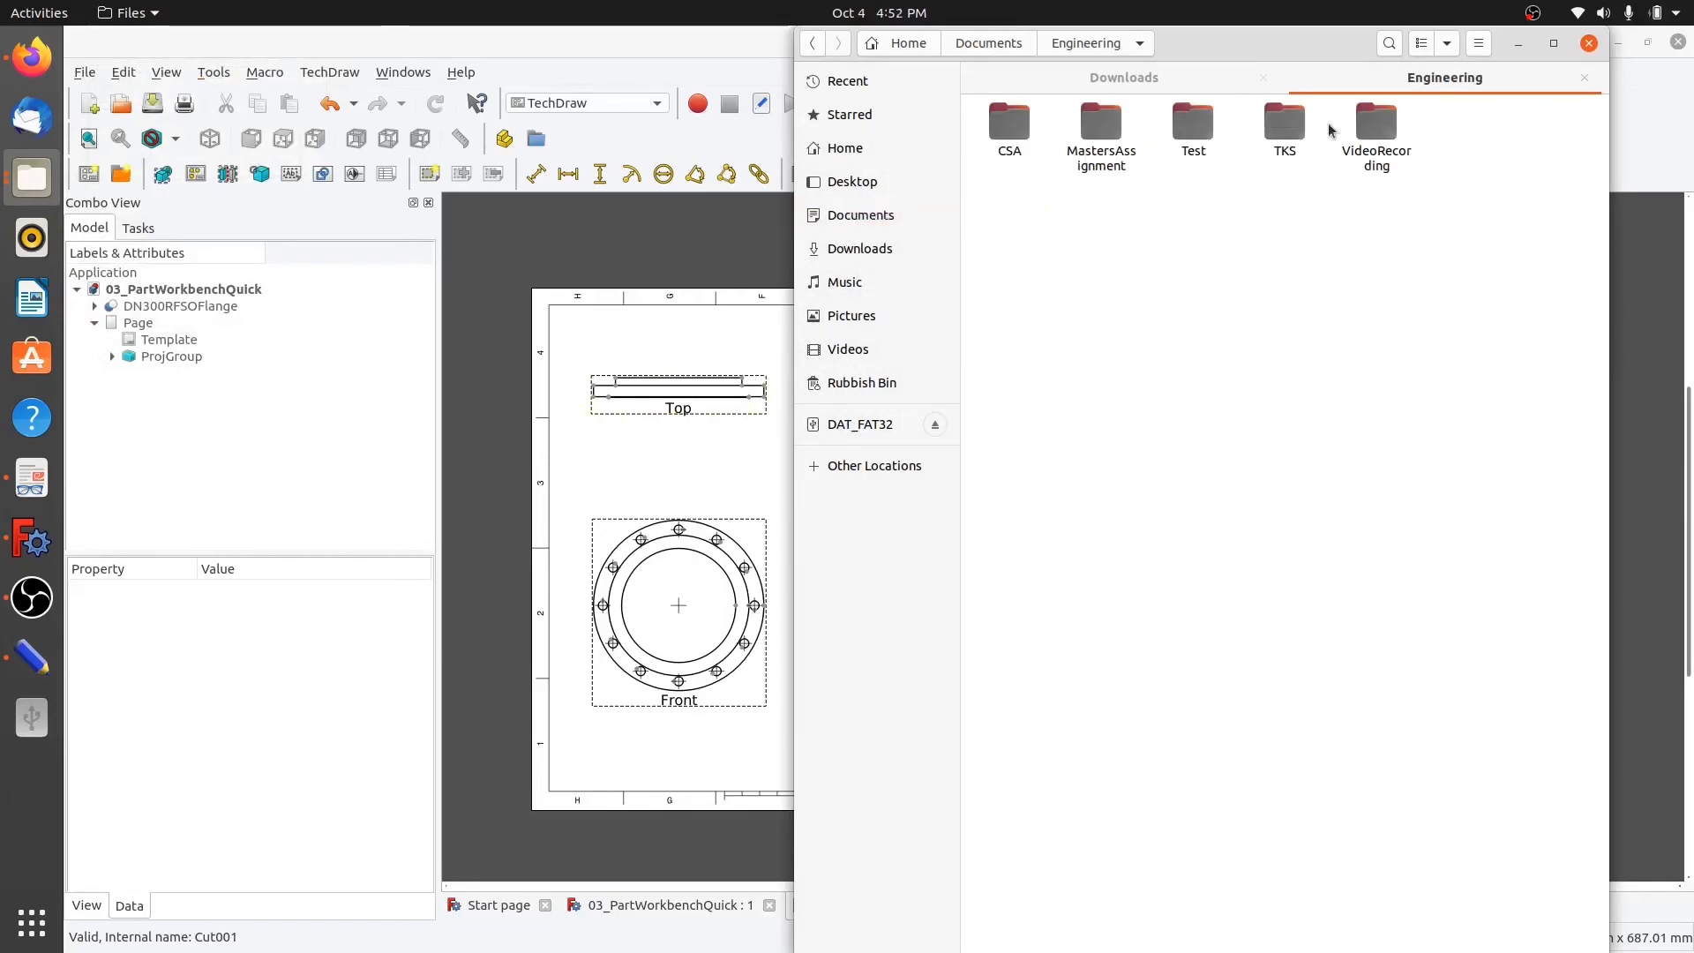
double_click(1378, 128)
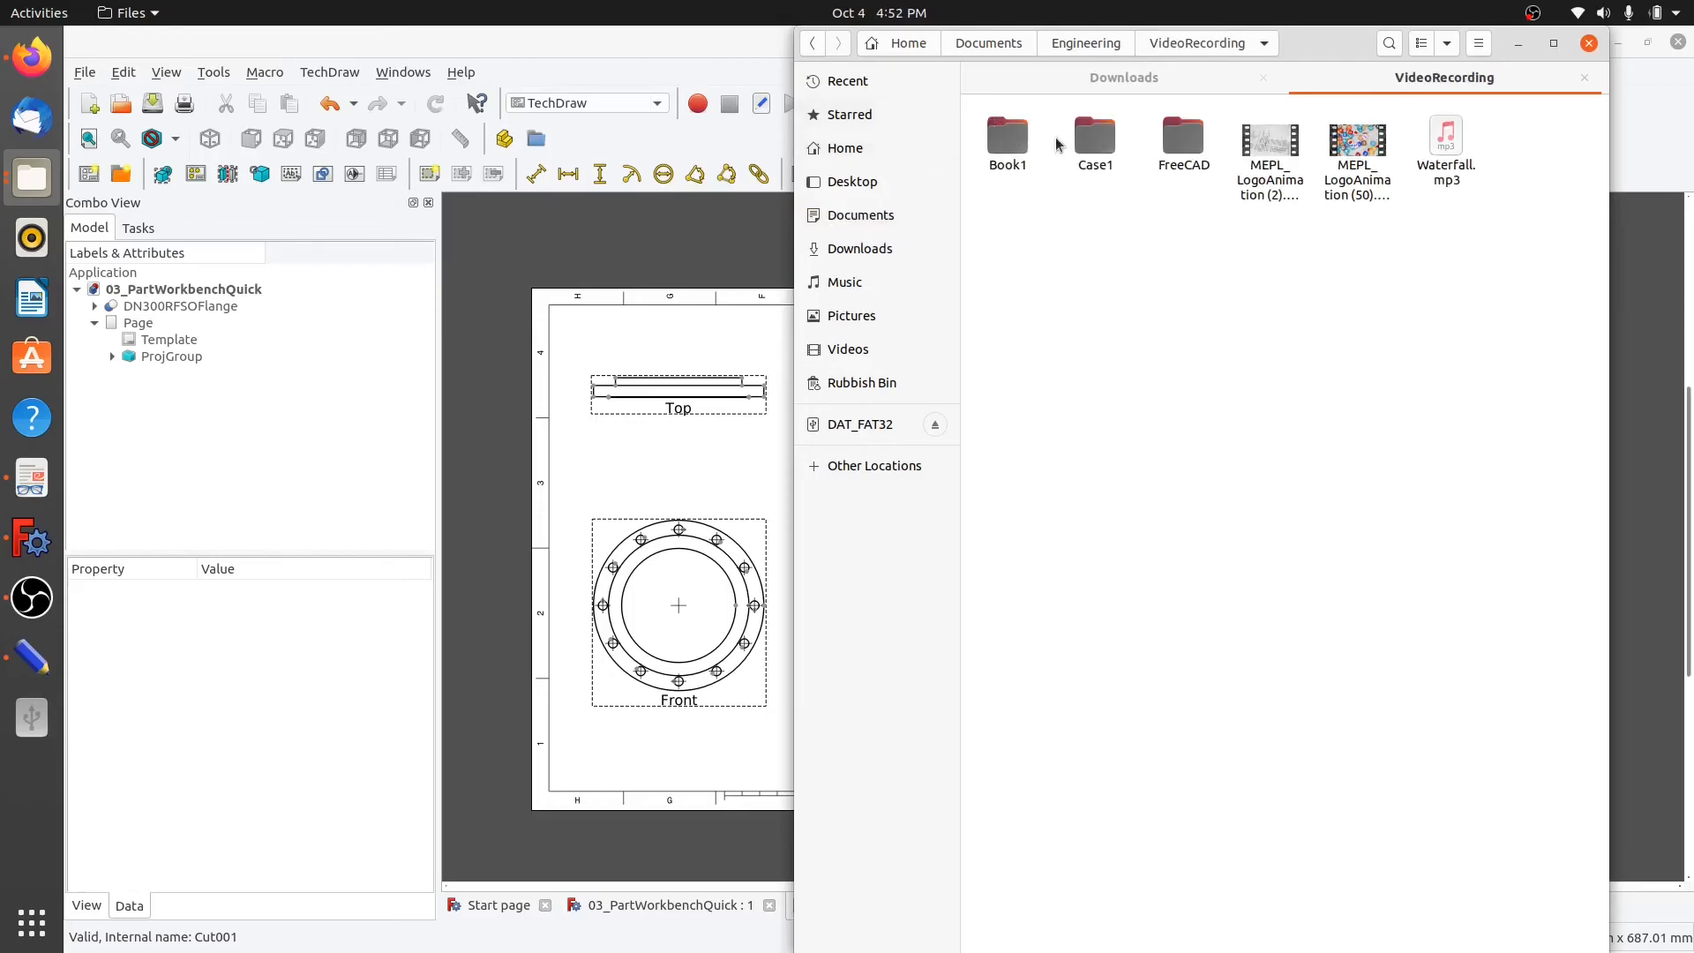
double_click(1177, 149)
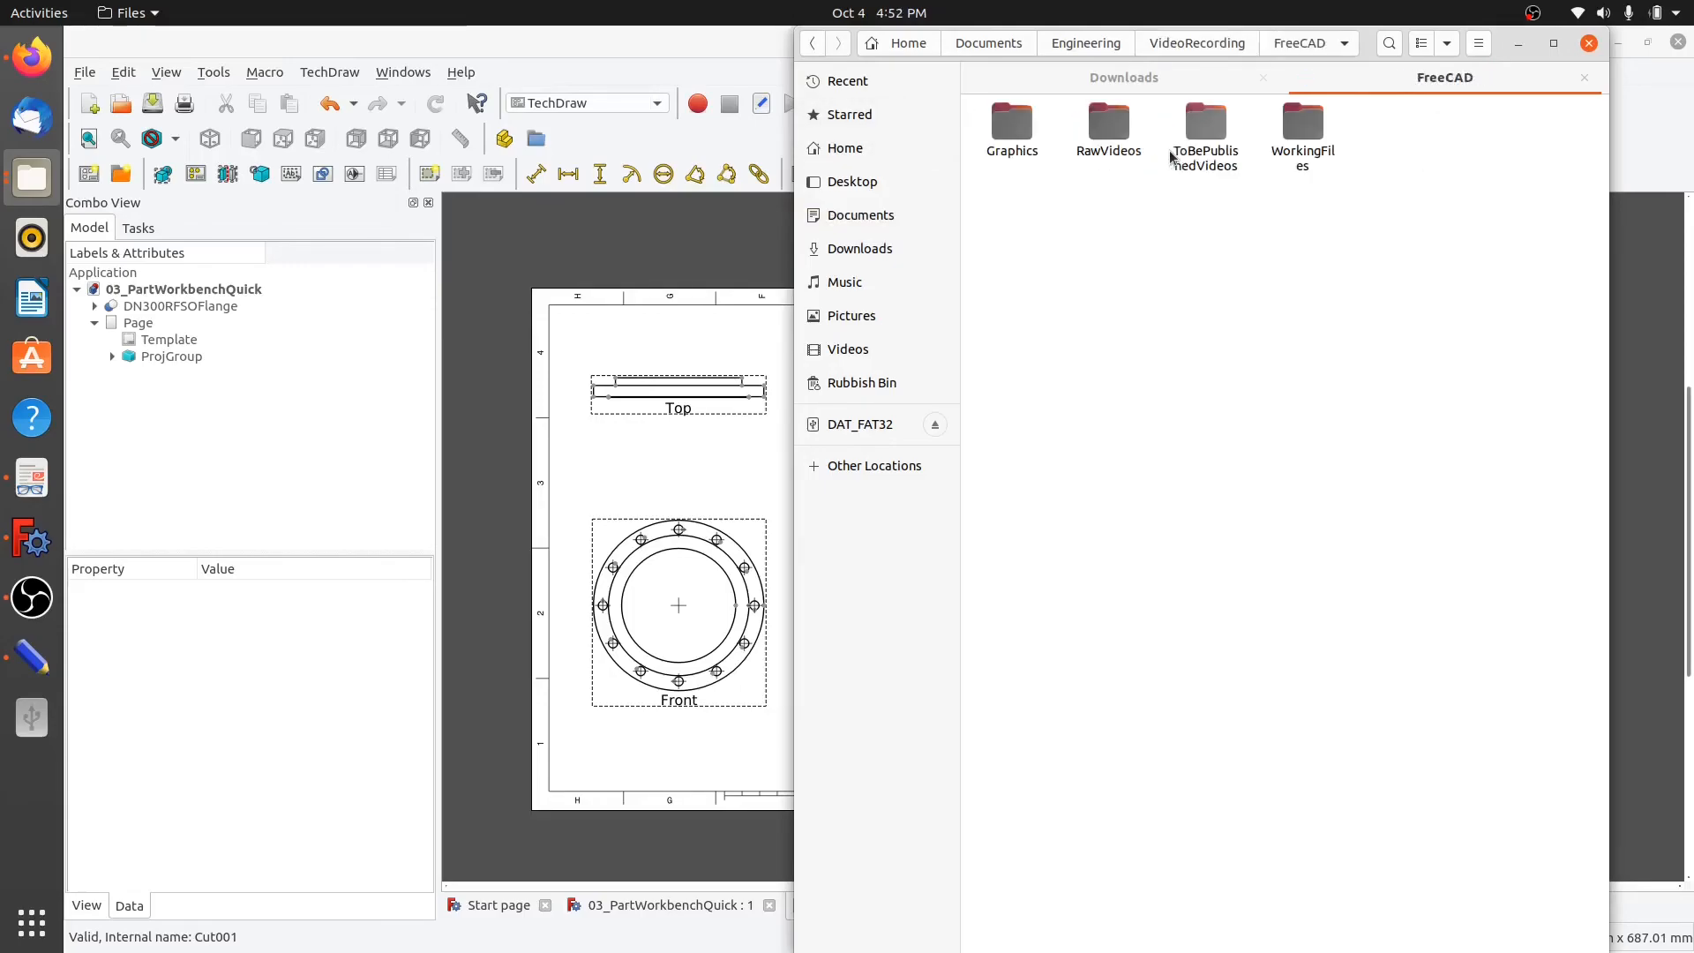
double_click(1303, 123)
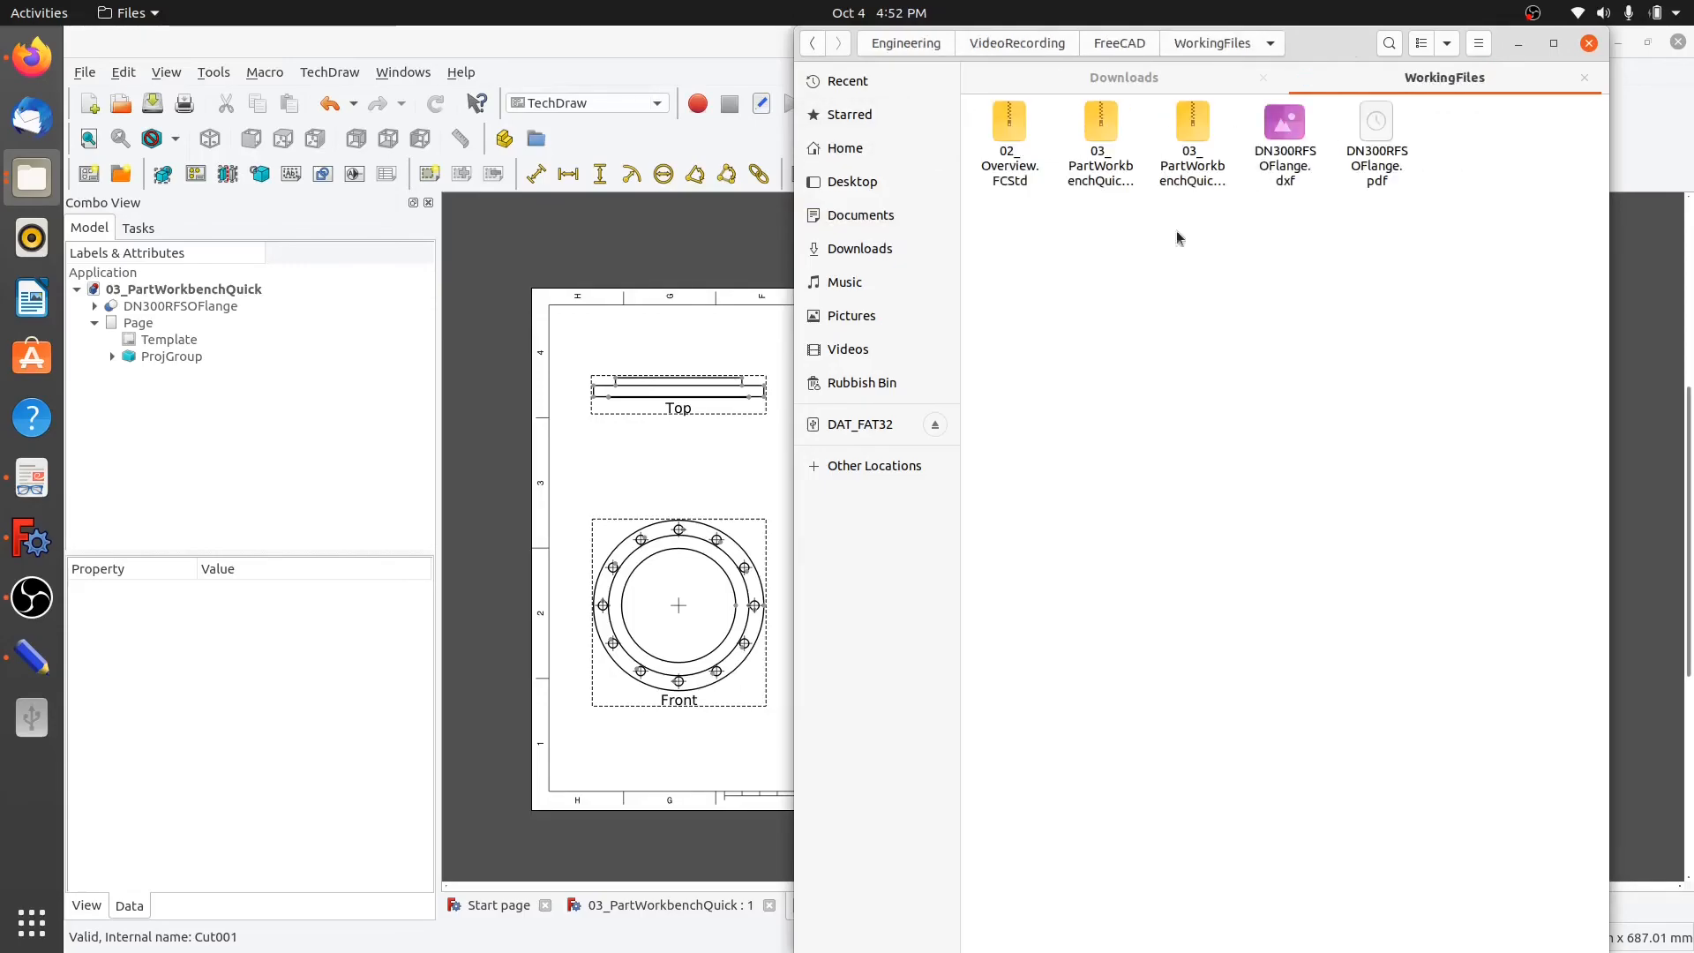
left_click(1382, 145)
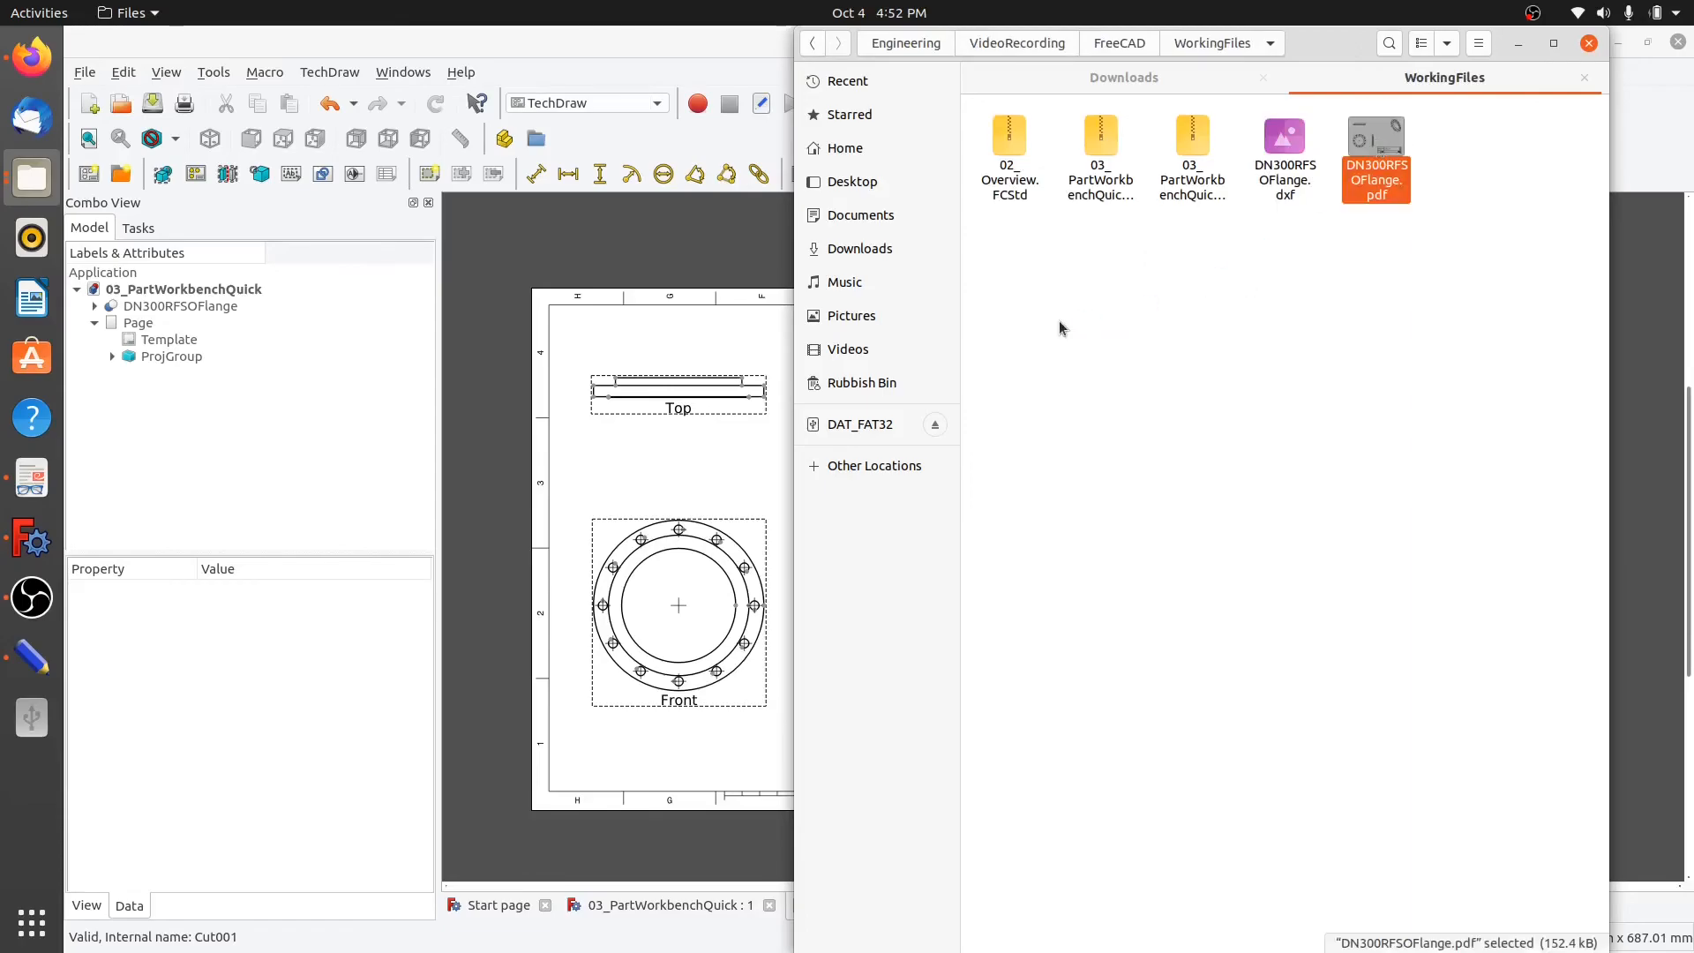
key("Return")
left_click(1638, 88)
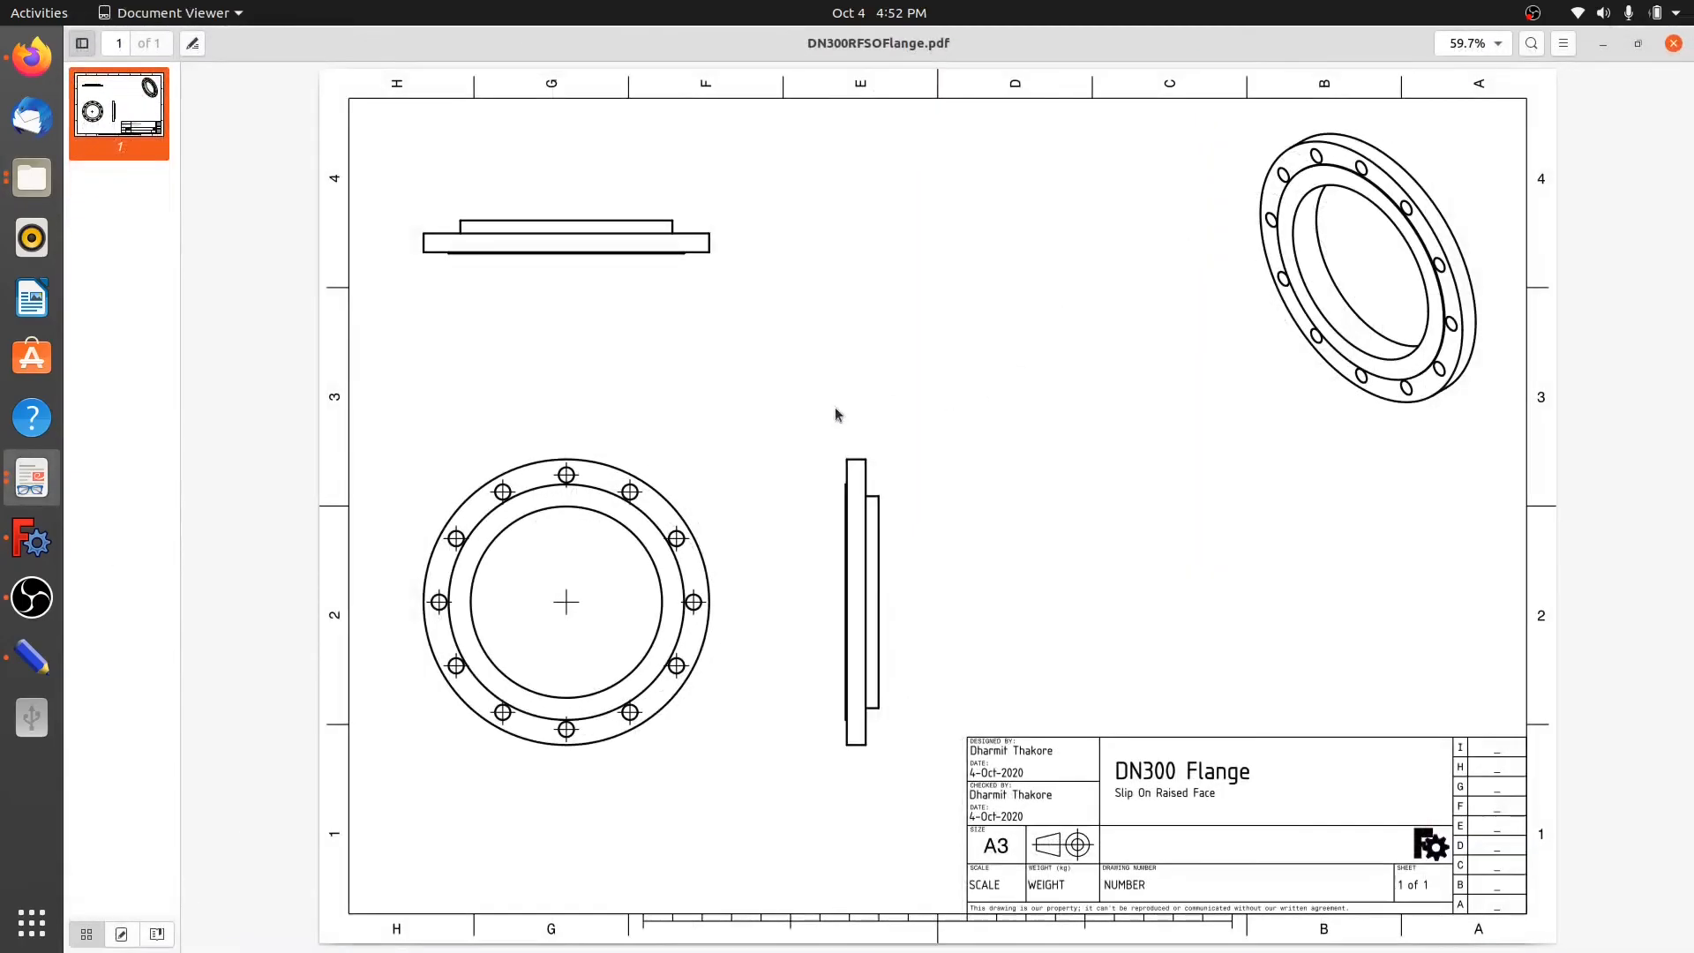